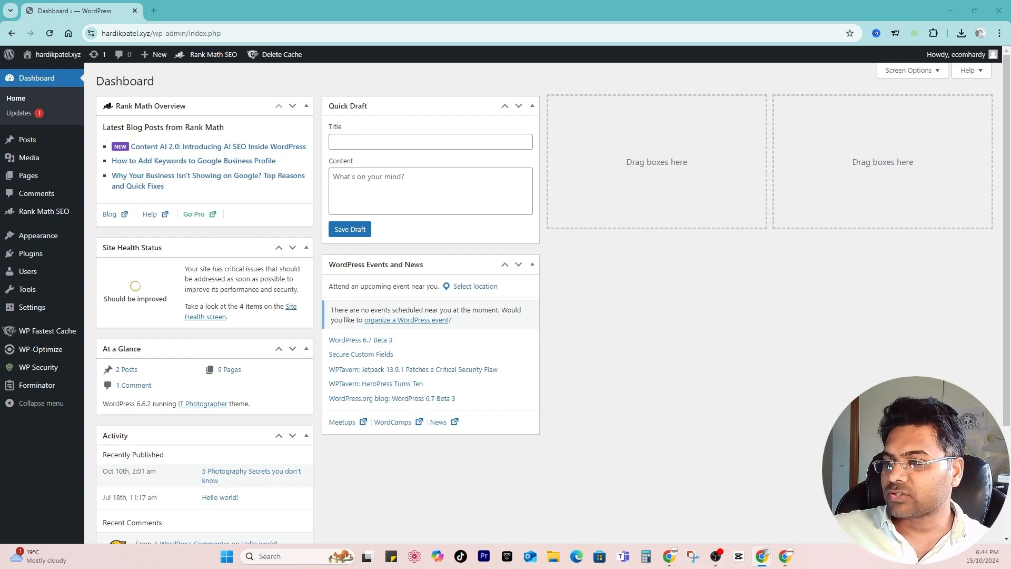
Switch to the incognito window with the live photography site and look through its home page
drag(1010, 8, 464, 1)
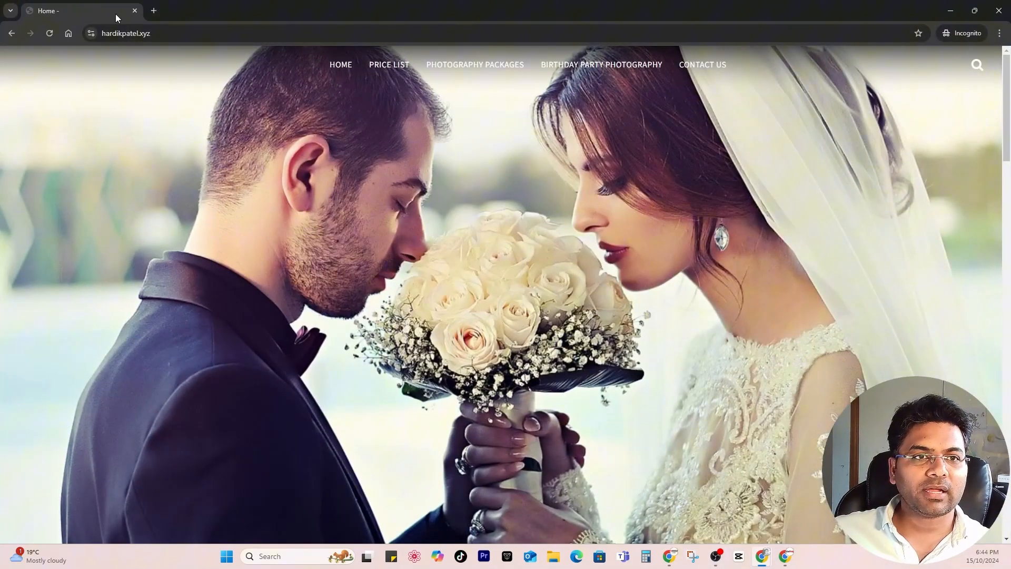
scroll(432, 199, down, 5)
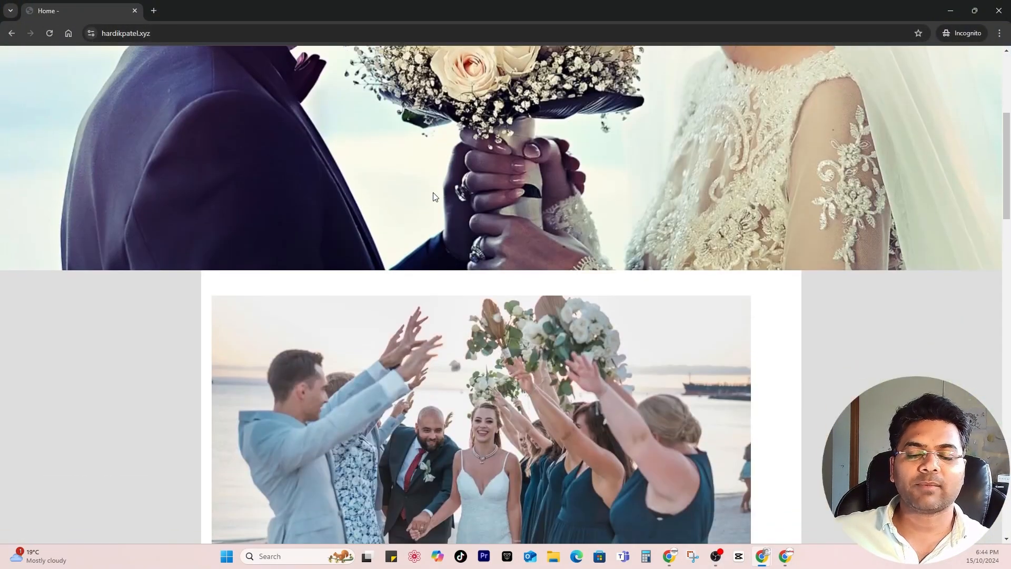
scroll(433, 196, down, 15)
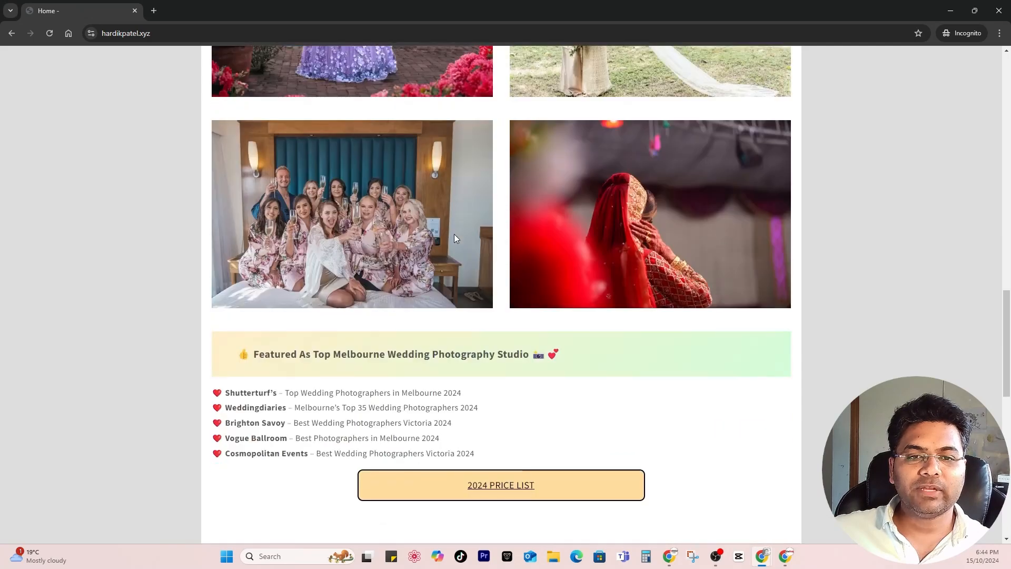
scroll(455, 238, down, 6)
scroll(455, 236, up, 6)
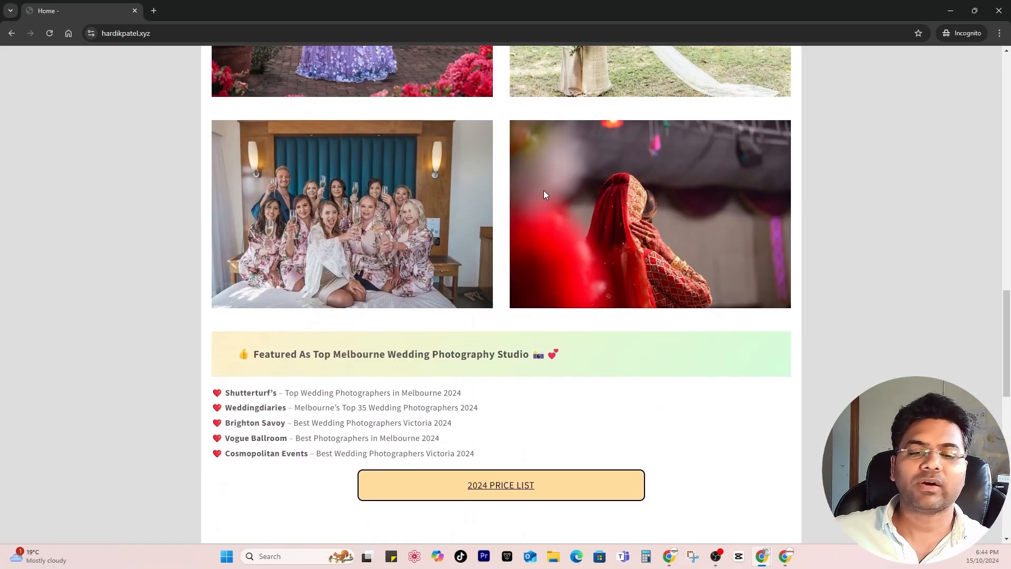
scroll(611, 194, up, 4)
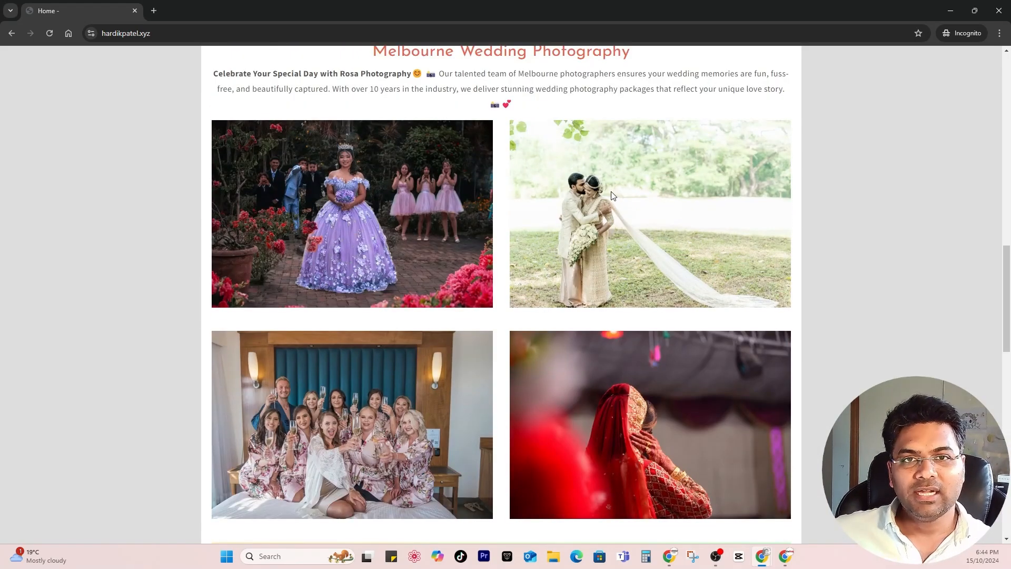
scroll(611, 194, up, 10)
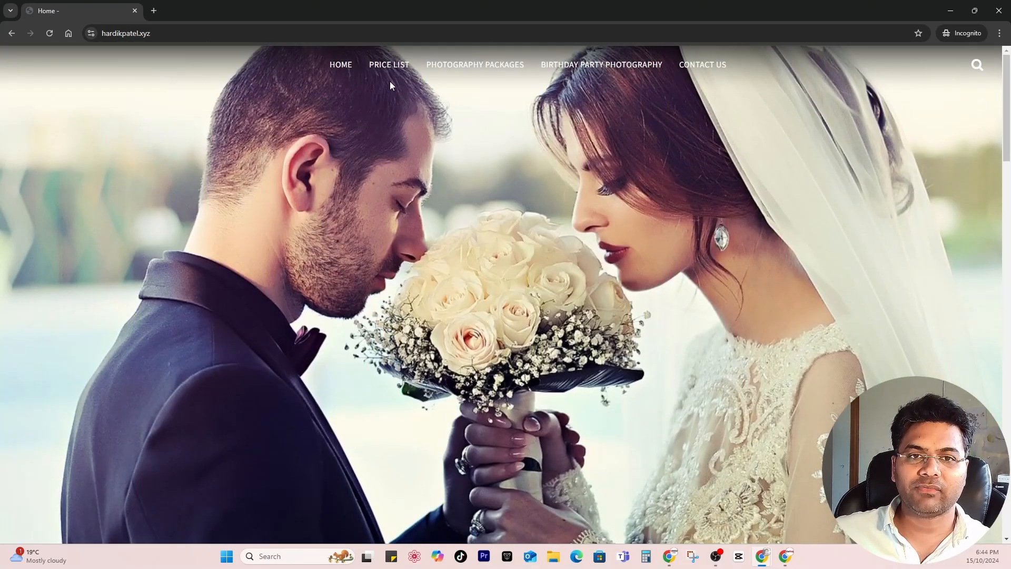
View the site's Price List and Contact Us pages, ending back on the home page
click(406, 67)
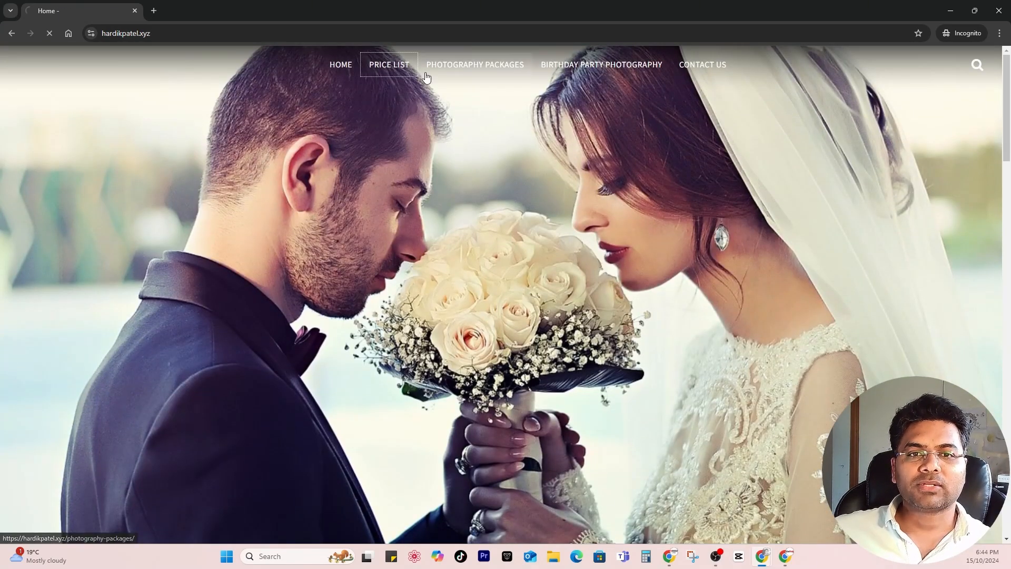
scroll(484, 172, down, 10)
scroll(484, 171, up, 8)
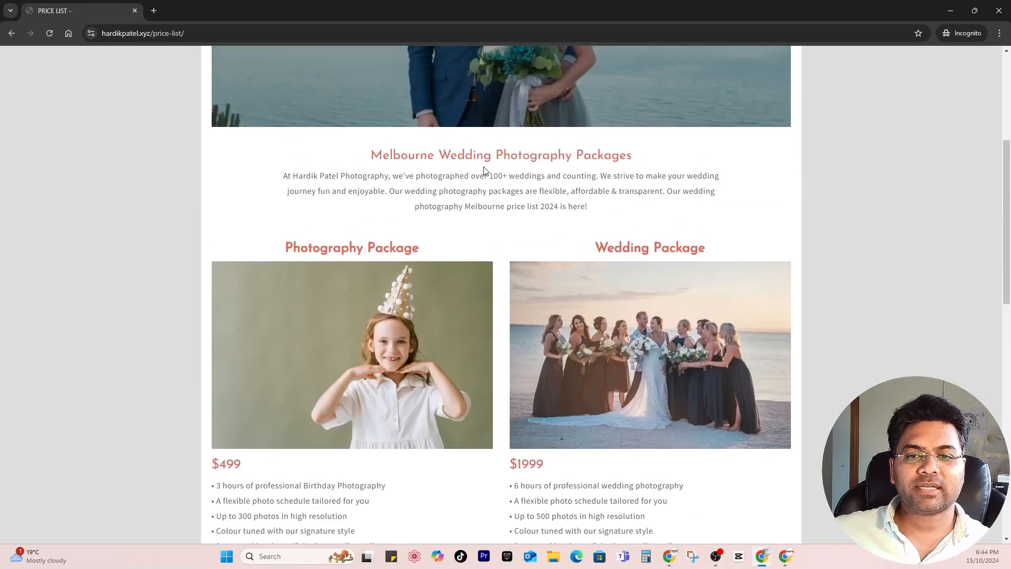
scroll(485, 172, up, 5)
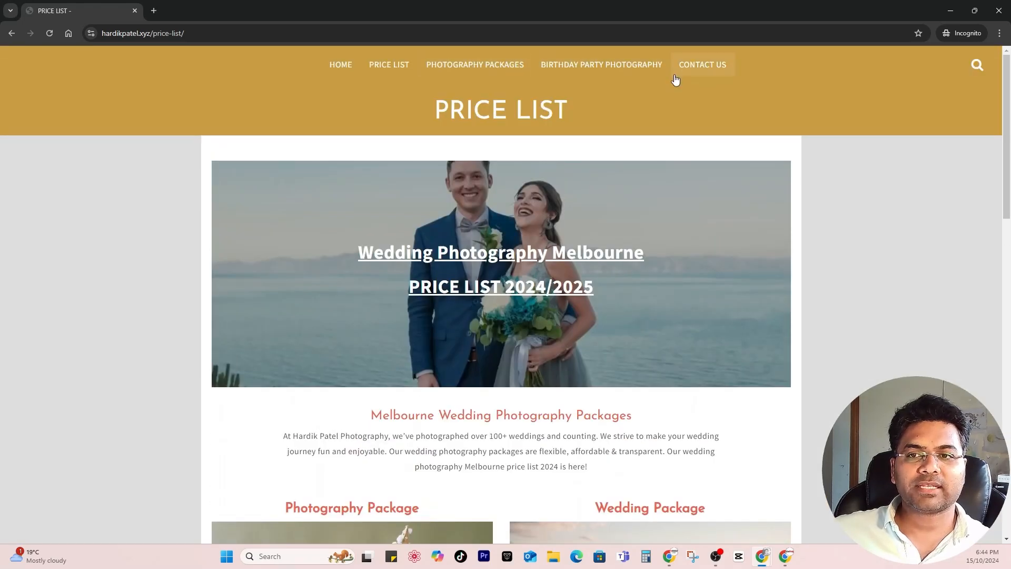
click(721, 66)
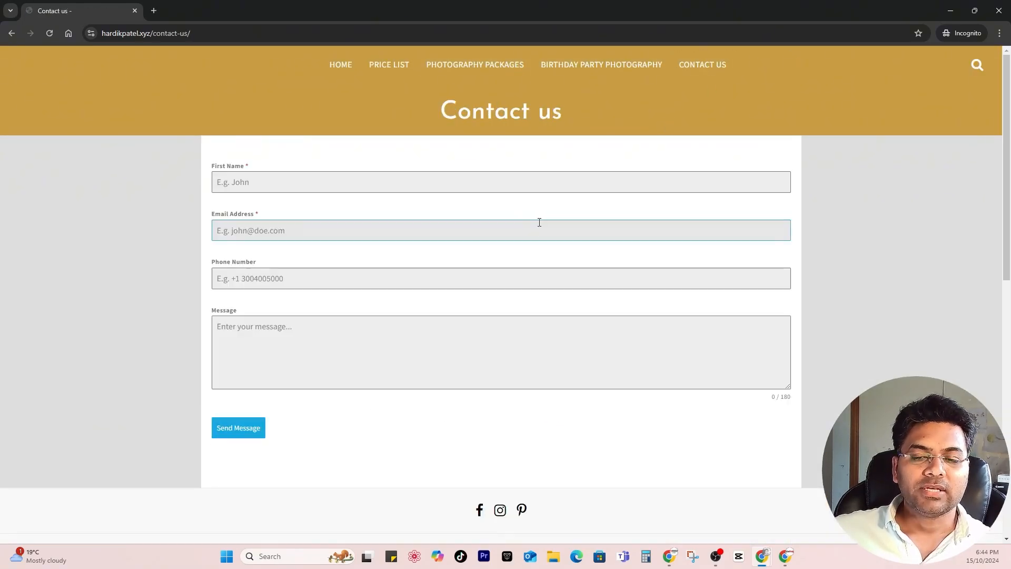
click(337, 64)
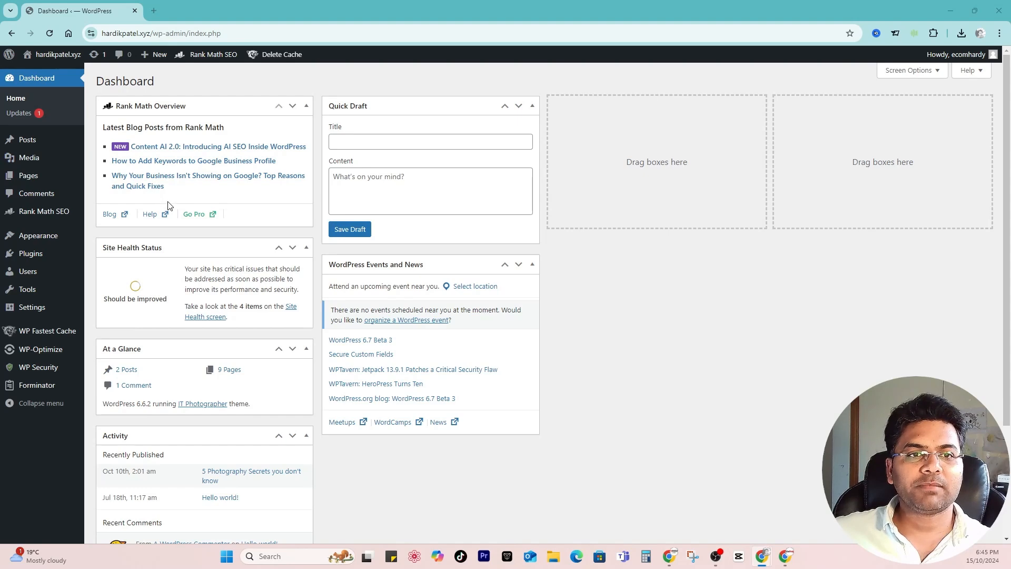
Open the general settings in the site's WordPress admin and find the Membership option that lets anyone register
mouse_move(36, 309)
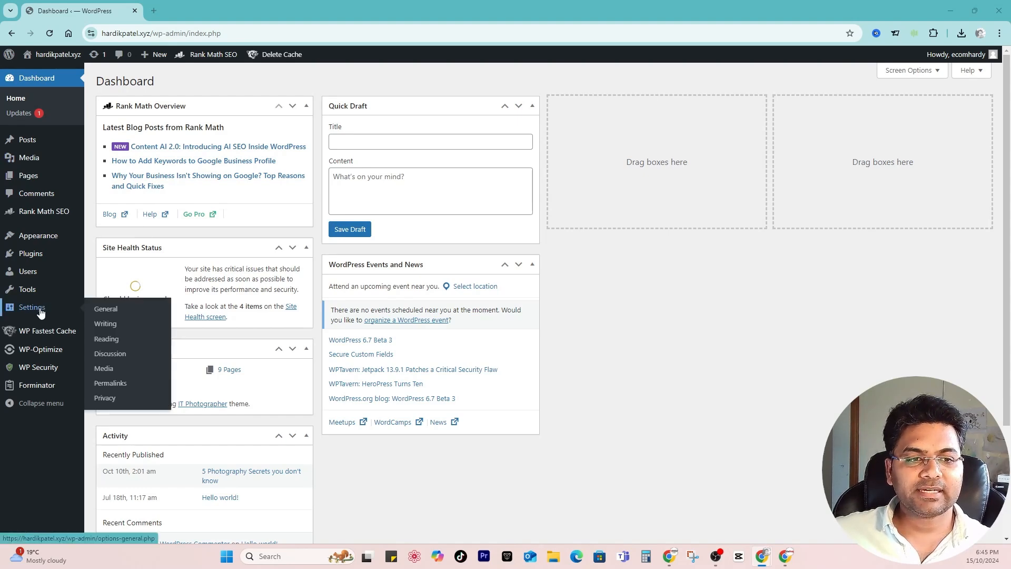
click(112, 311)
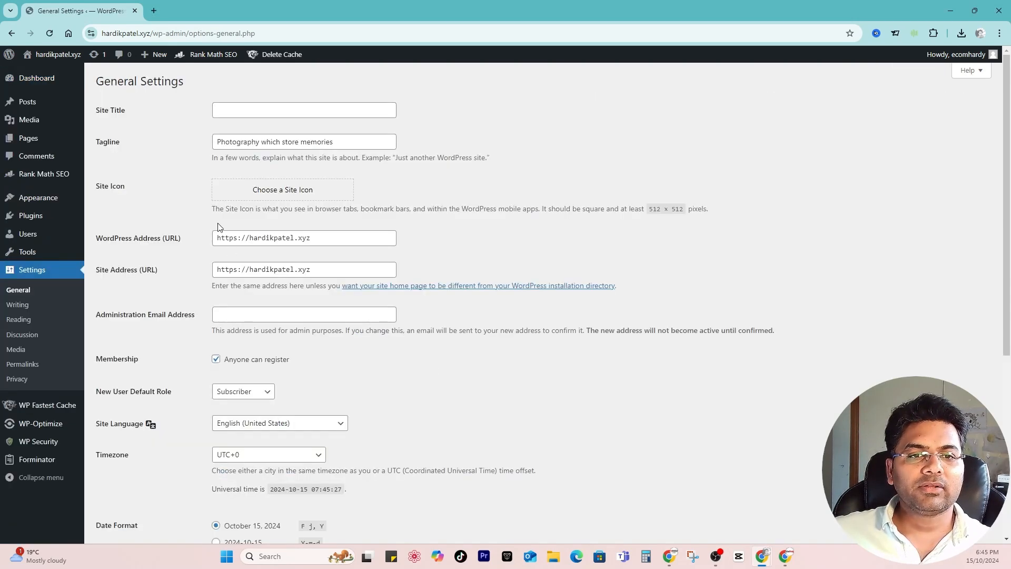
scroll(448, 310, down, 4)
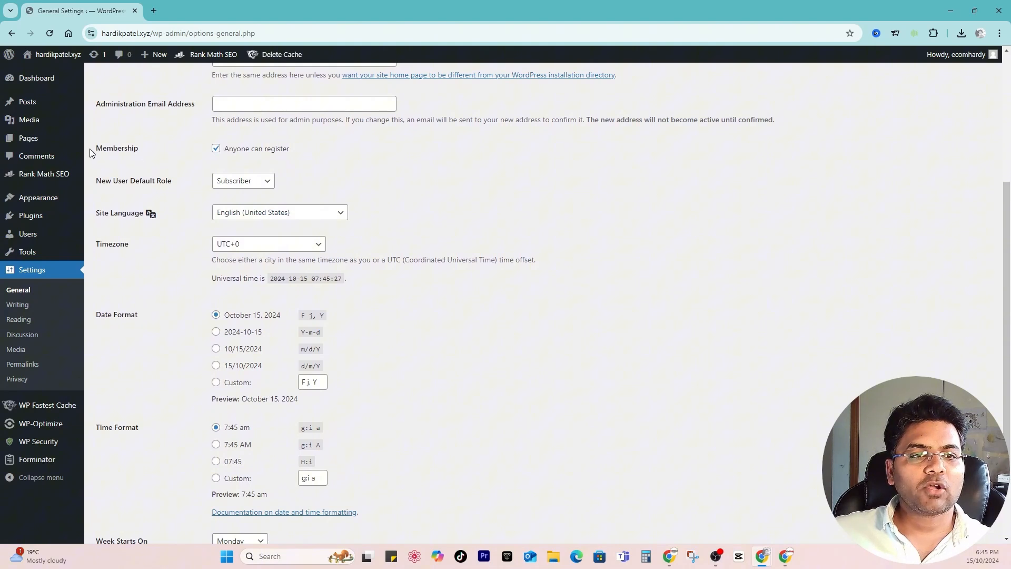
drag(96, 149, 144, 148)
click(144, 149)
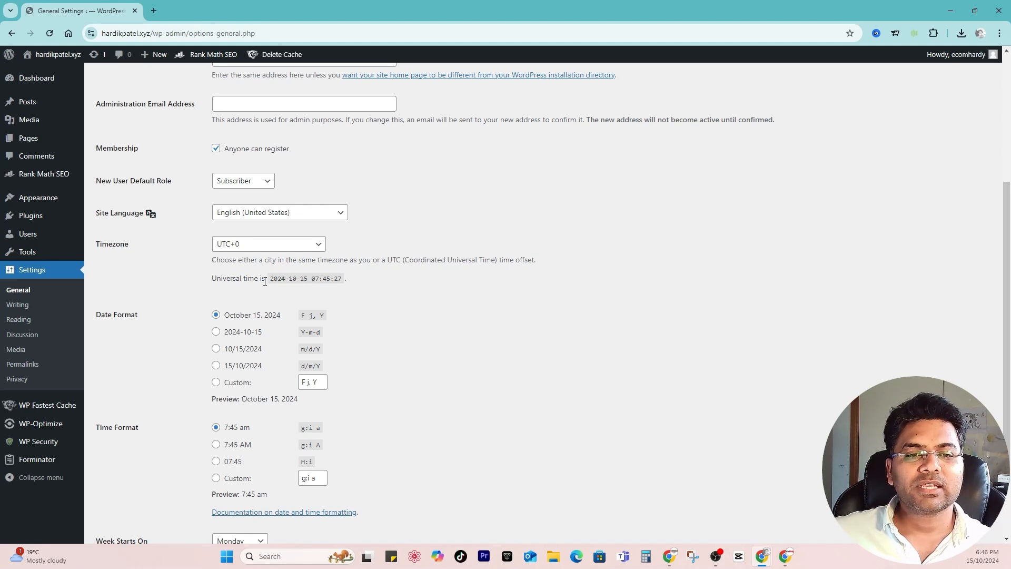
Choose Subscriber as the New User Default Role and save the general settings
click(229, 185)
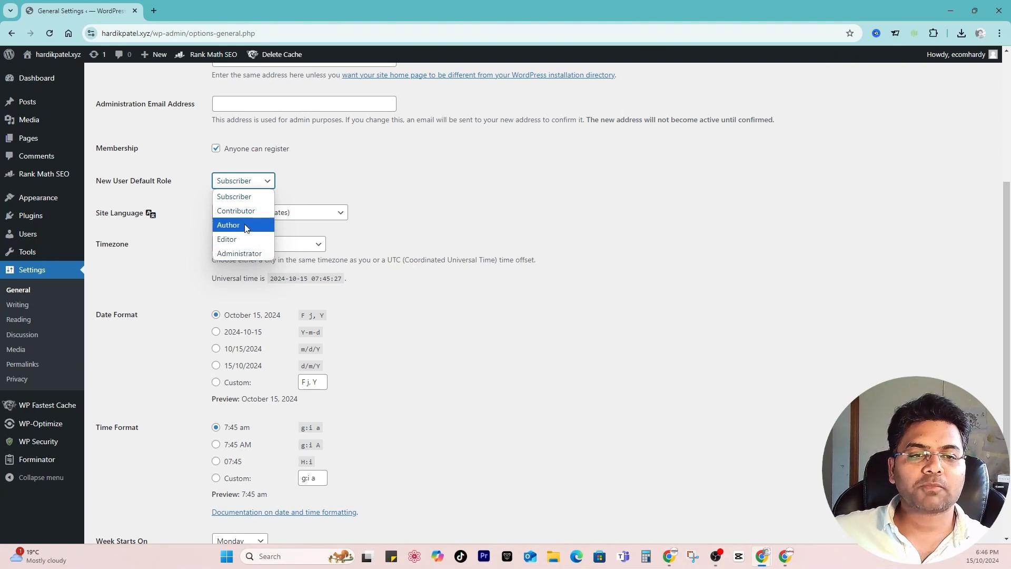
click(252, 196)
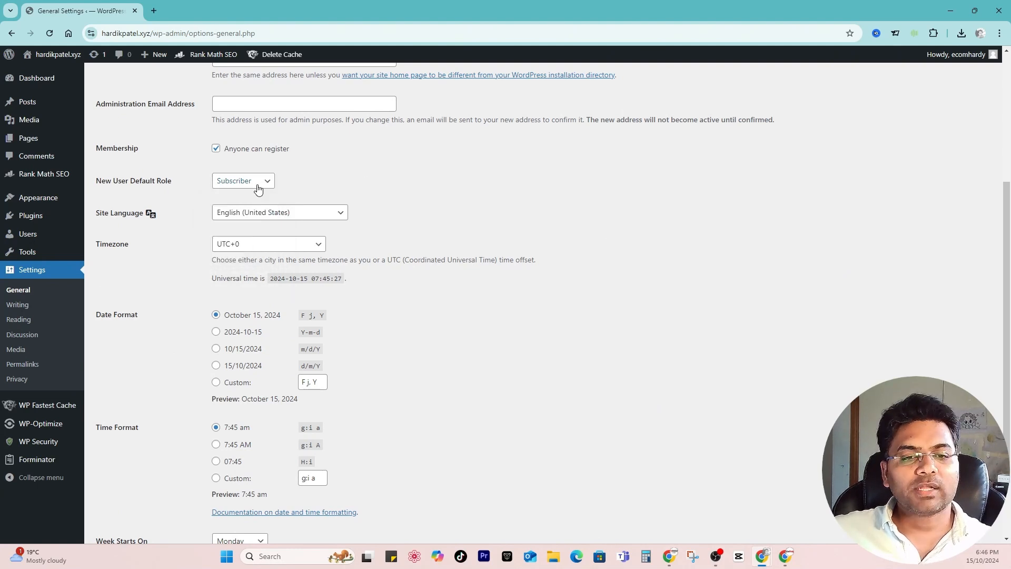
scroll(252, 201, down, 2)
click(123, 490)
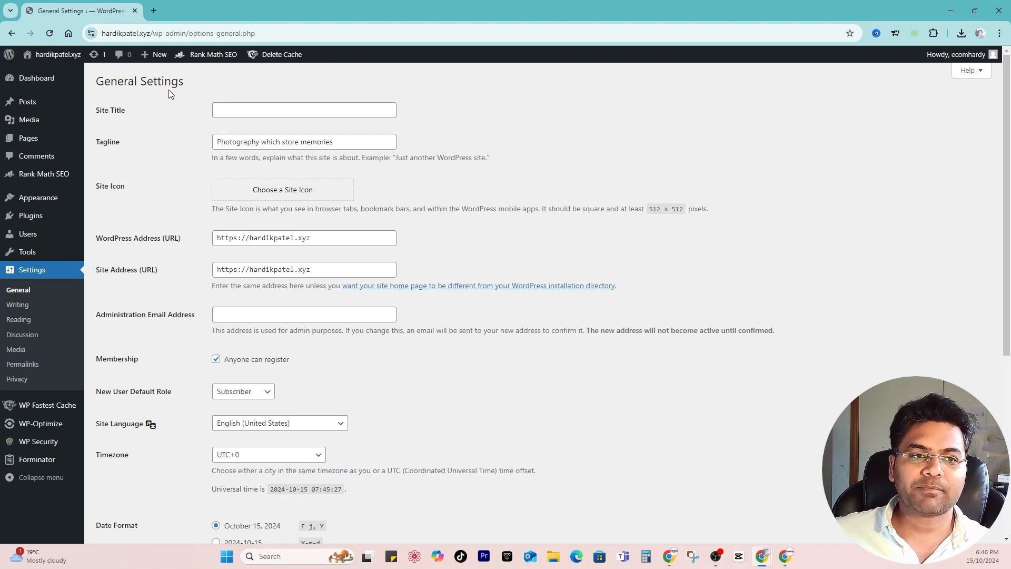
Search the directory of new plugins for "login"
mouse_move(34, 223)
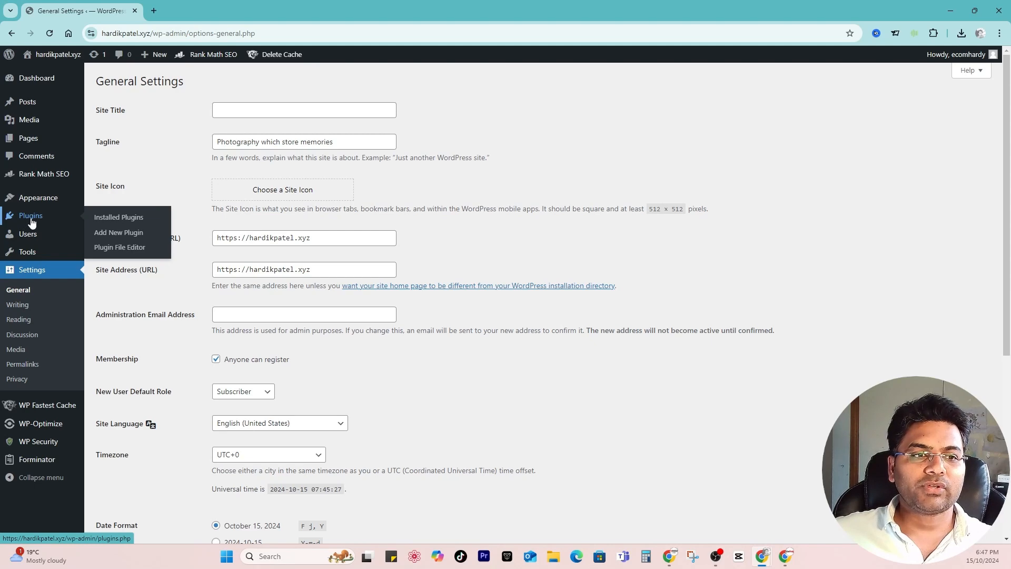
click(120, 235)
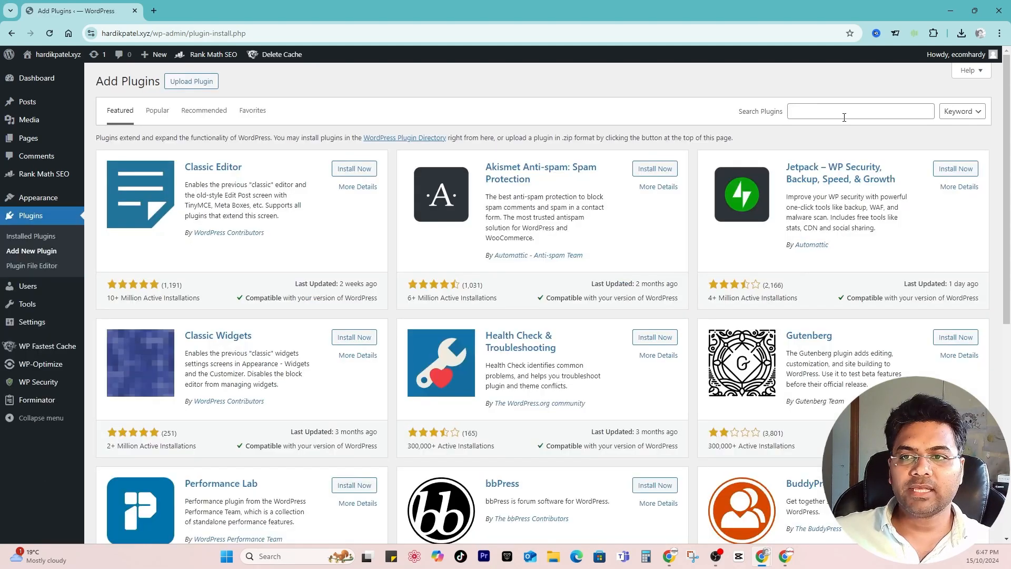
click(844, 117)
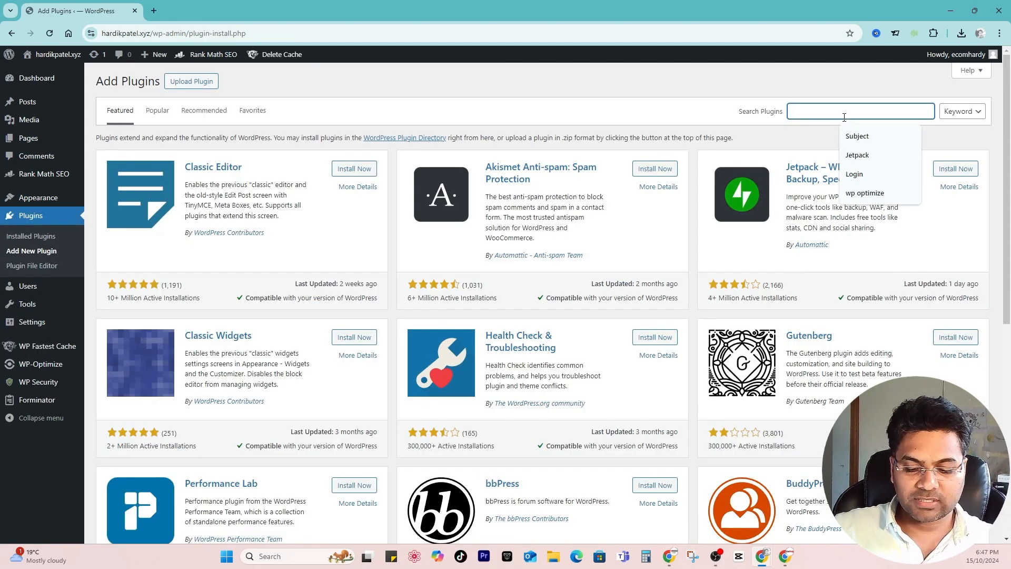
text(login)
key(Return)
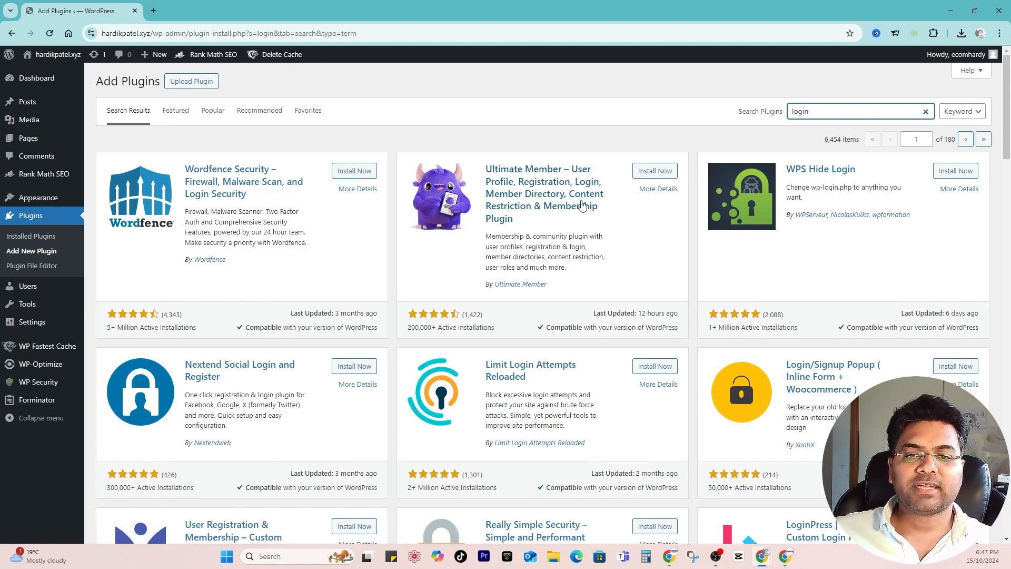
Install and activate the User Registration & Membership plugin by WPEverest from the search results
scroll(580, 210, down, 5)
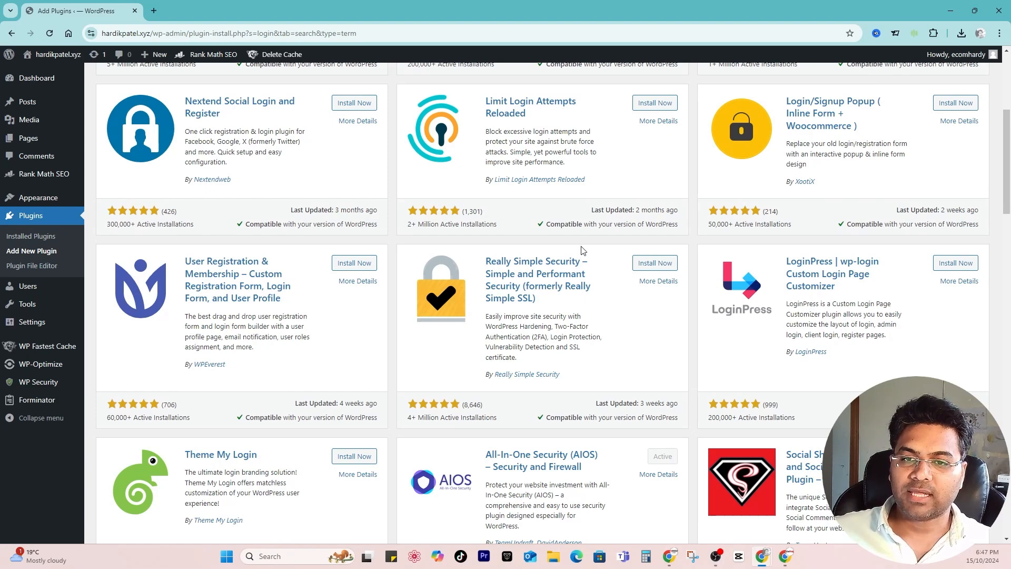
scroll(632, 227, up, 1)
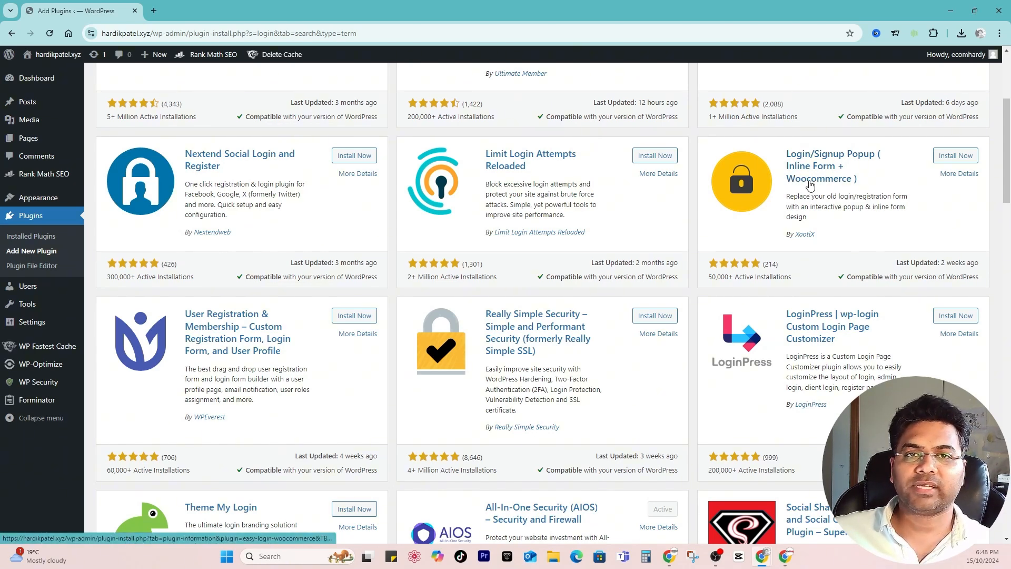
scroll(810, 186, down, 2)
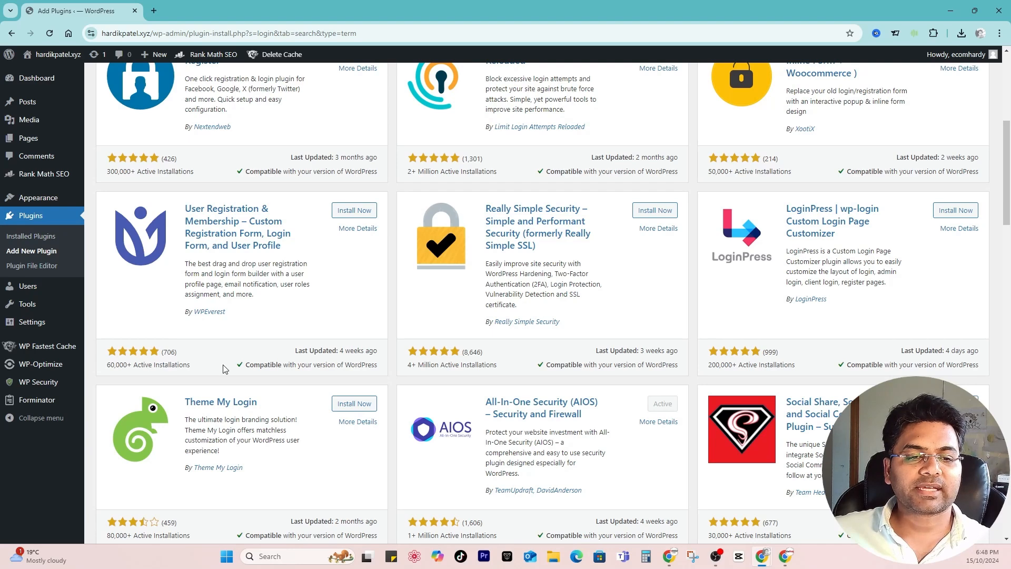
click(358, 211)
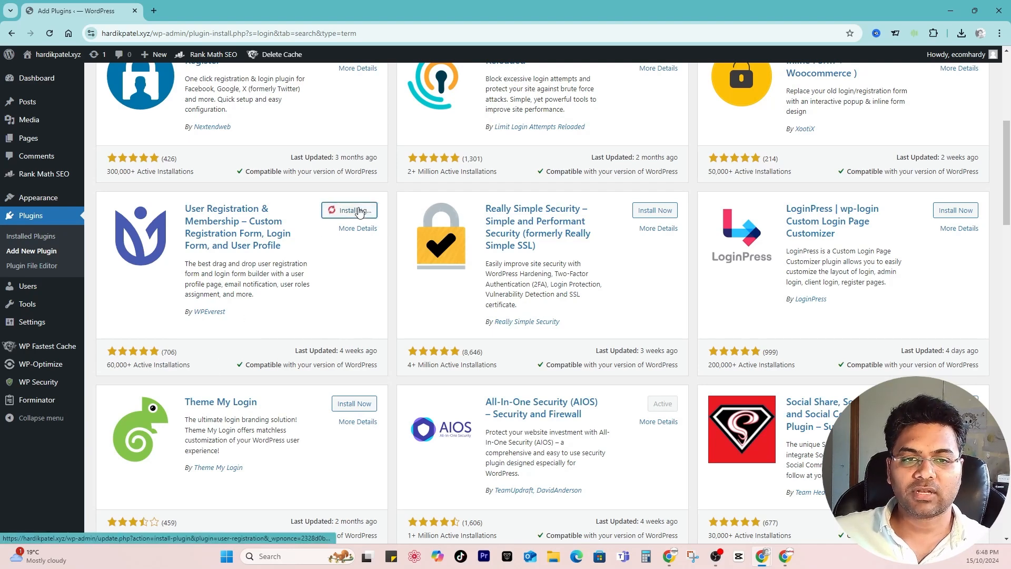
click(354, 210)
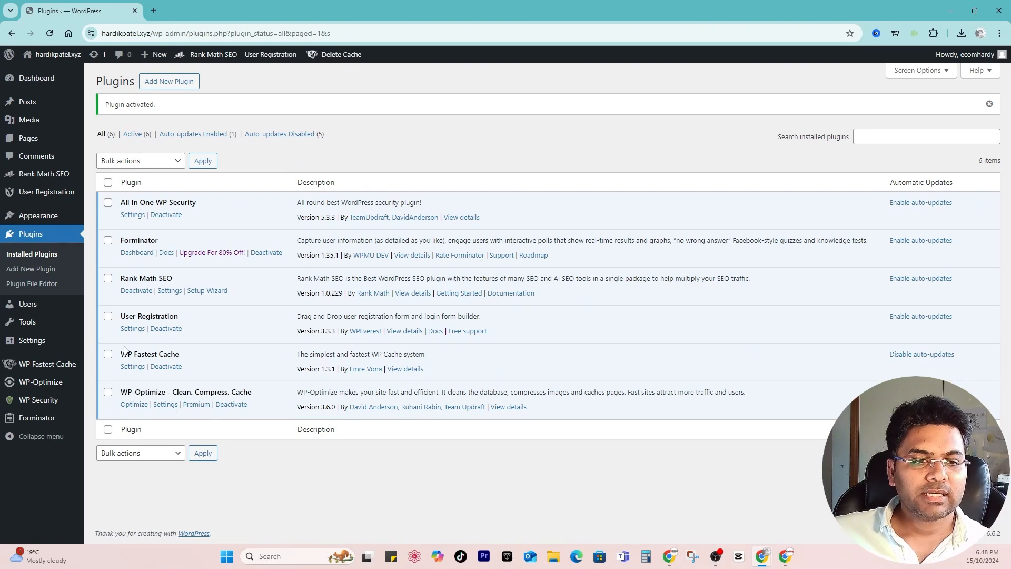
Open the settings of the User Registration plugin and review the role choices for Prevent WP Dashboard Access
drag(120, 316, 180, 316)
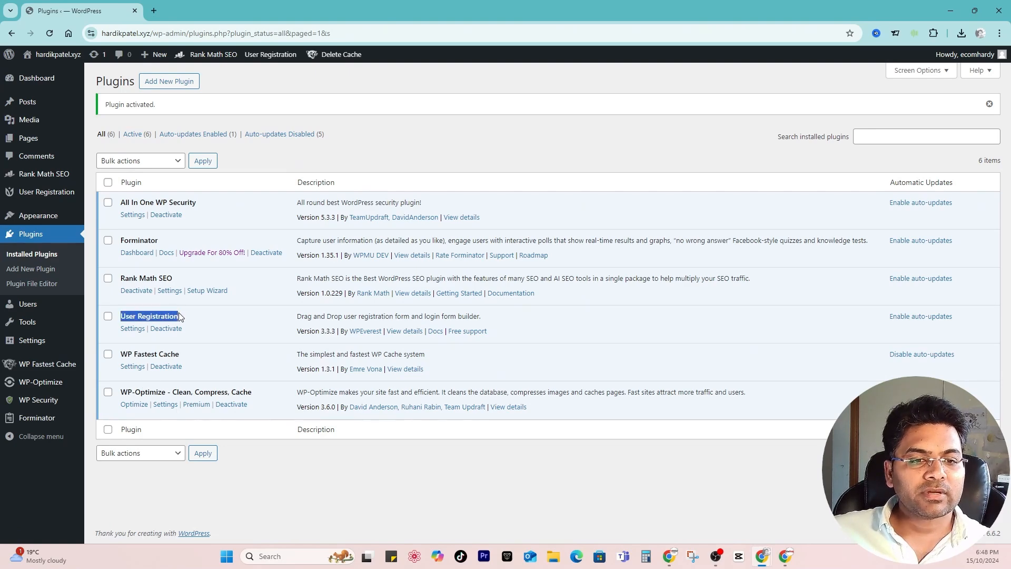
click(132, 329)
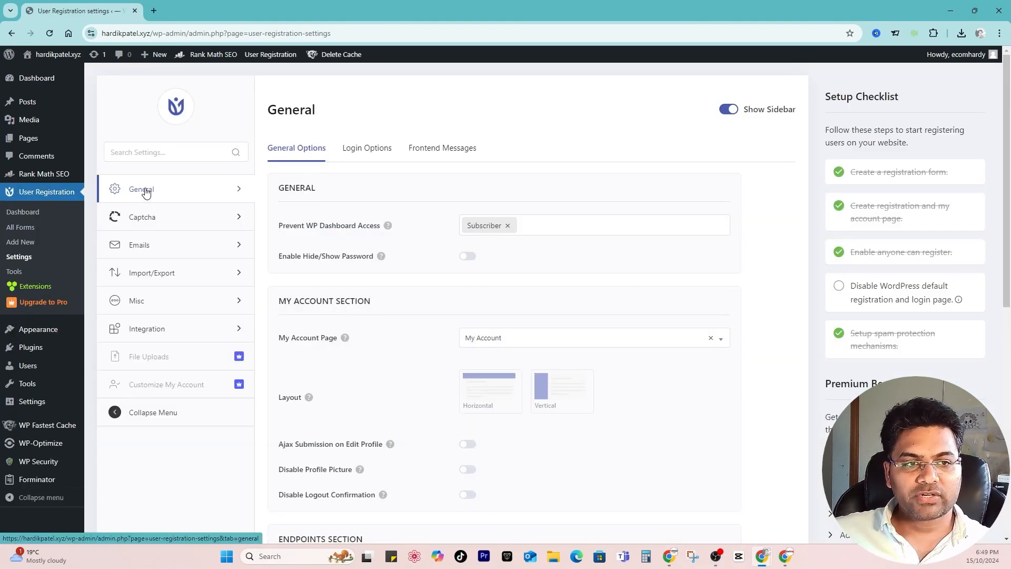
drag(280, 228, 375, 223)
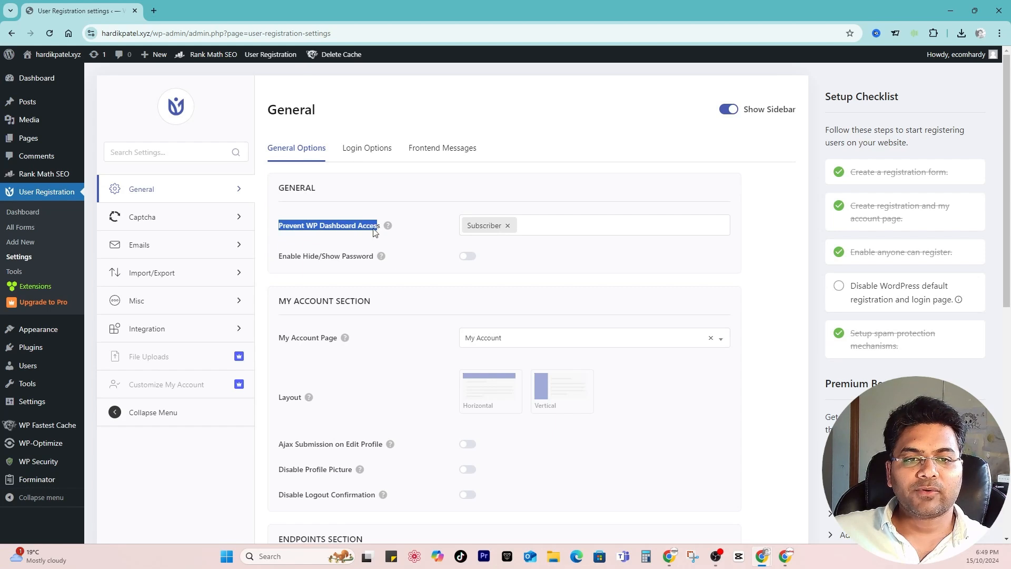
click(371, 235)
click(534, 227)
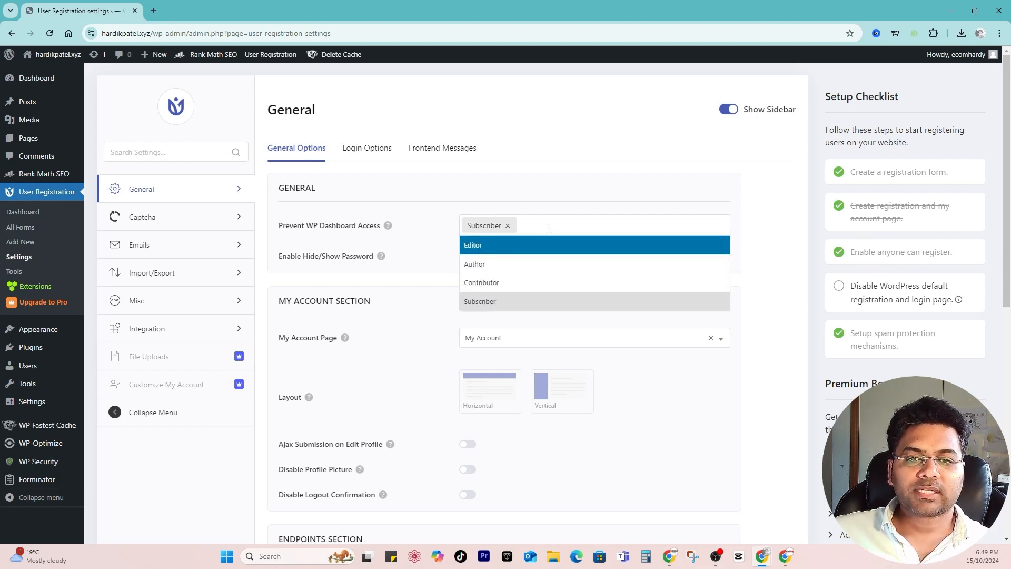
click(441, 269)
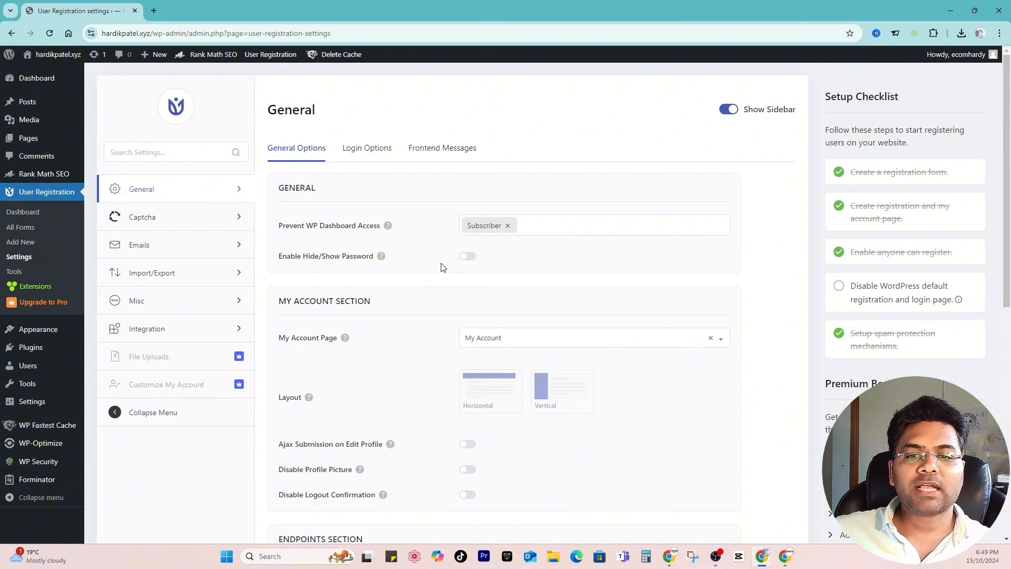
Enable Hide/Show Password in the general options and review the page choices for My Account Page
click(467, 256)
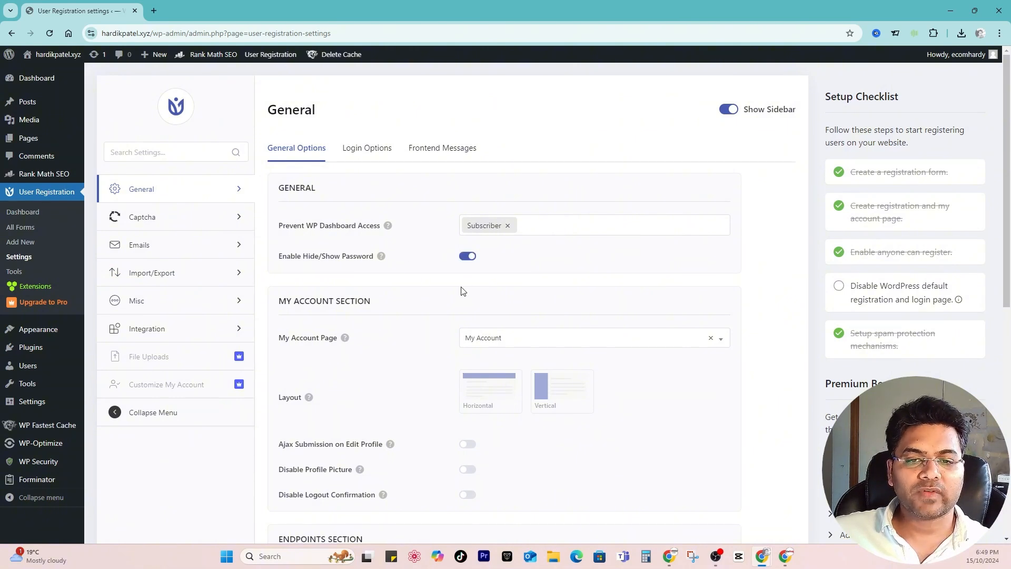
scroll(462, 291, down, 2)
click(486, 238)
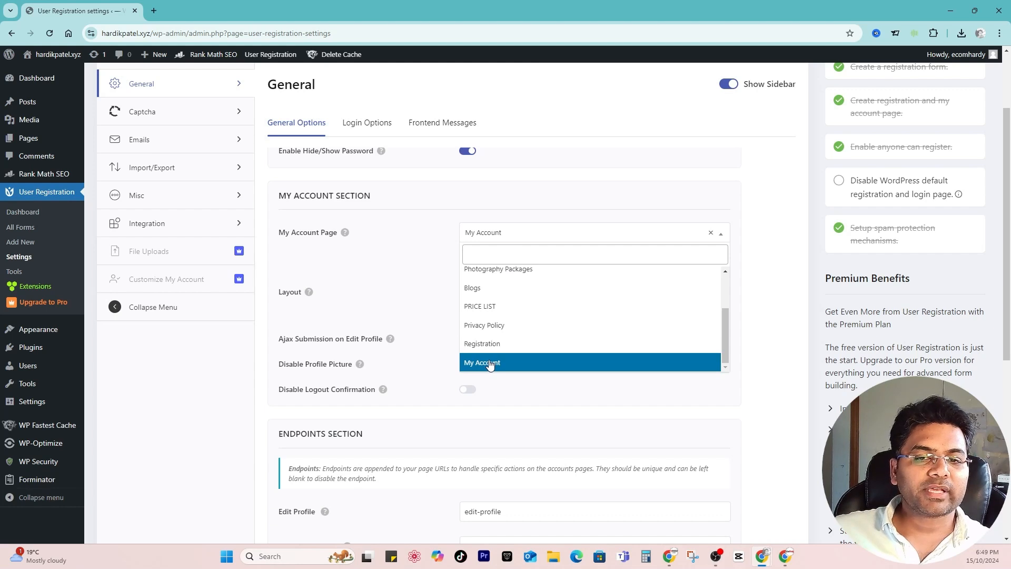
scroll(527, 295, up, 2)
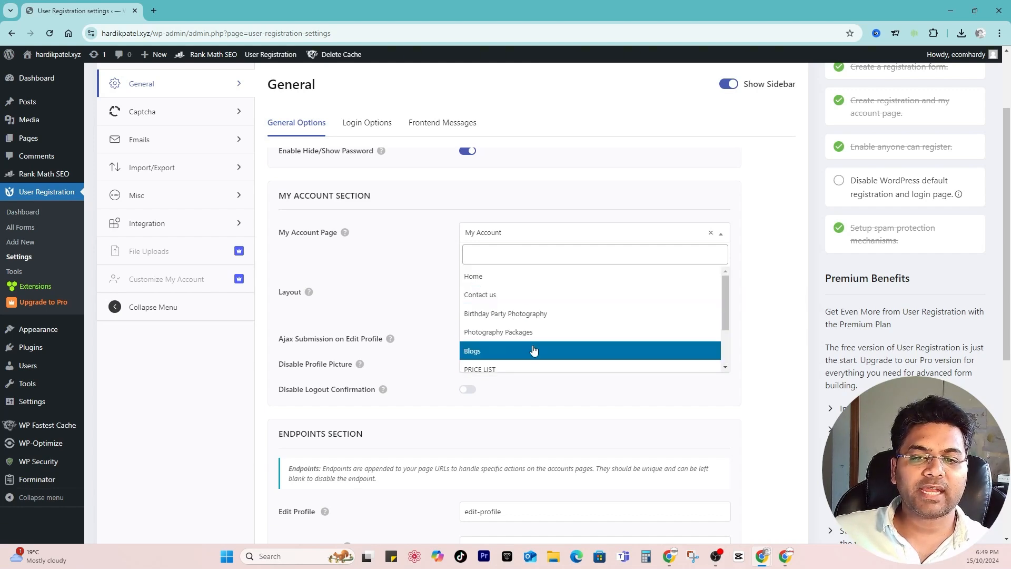
click(449, 302)
Open the editor for adding a new page in a separate browser tab and close it again
mouse_move(30, 143)
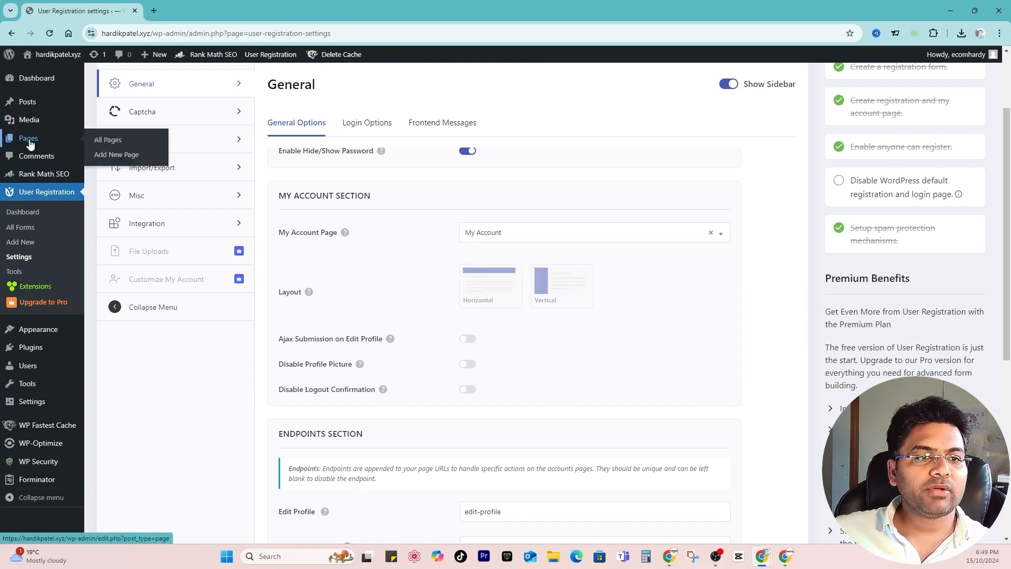
right_click(116, 155)
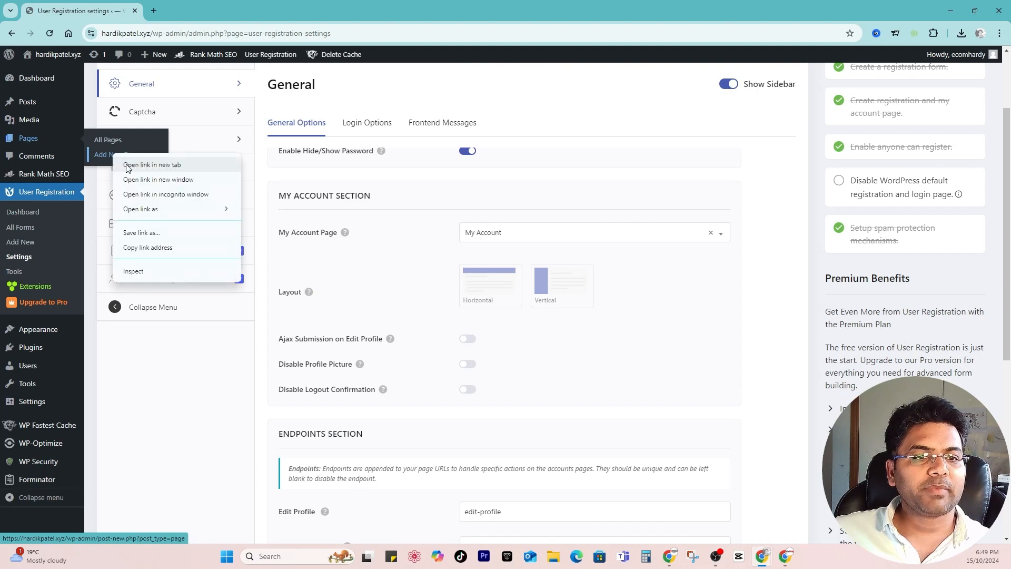
click(150, 162)
click(168, 7)
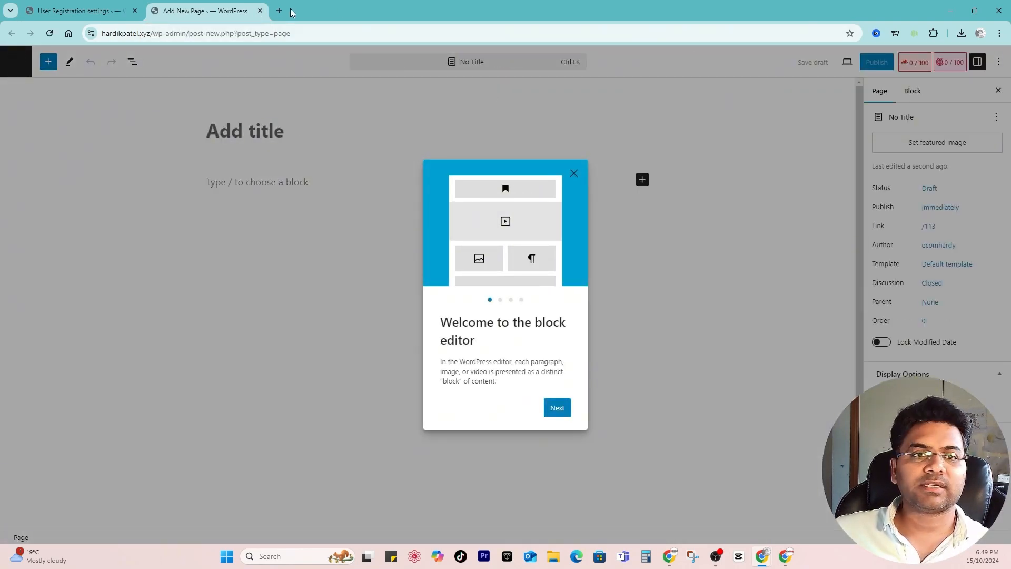
click(261, 12)
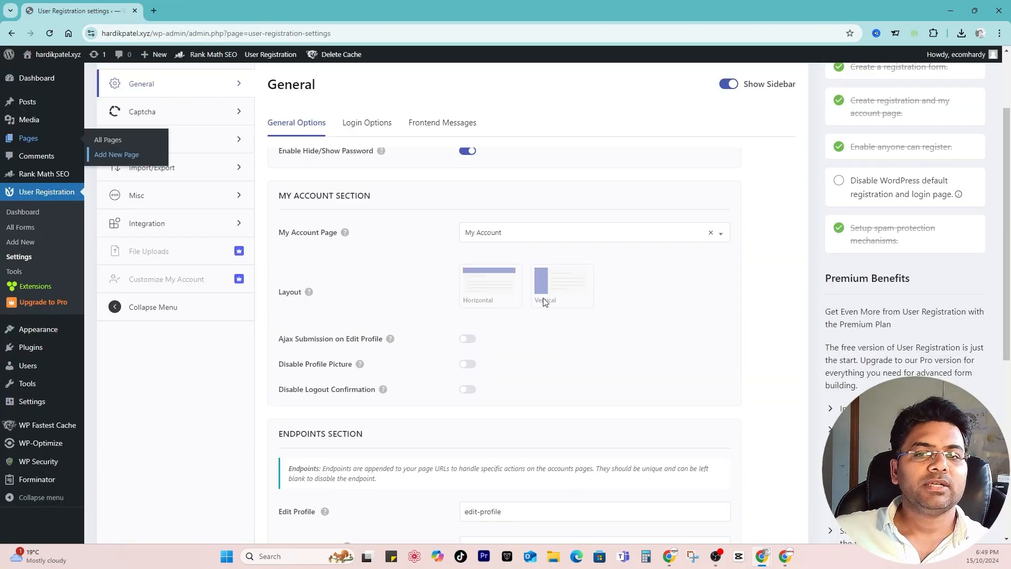
Choose My Account as the My Account Page and select the Horizontal layout for it
click(494, 238)
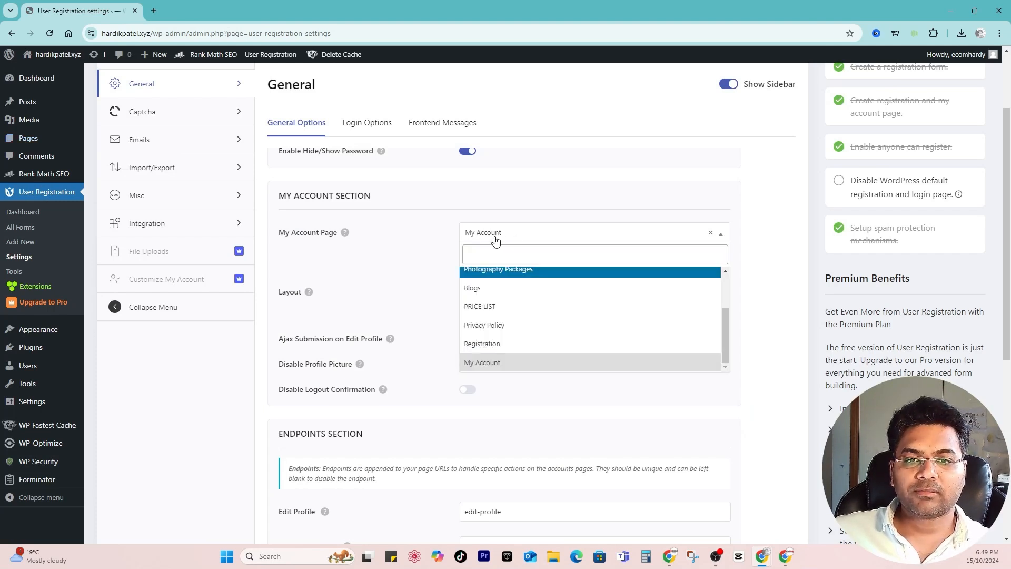
click(498, 364)
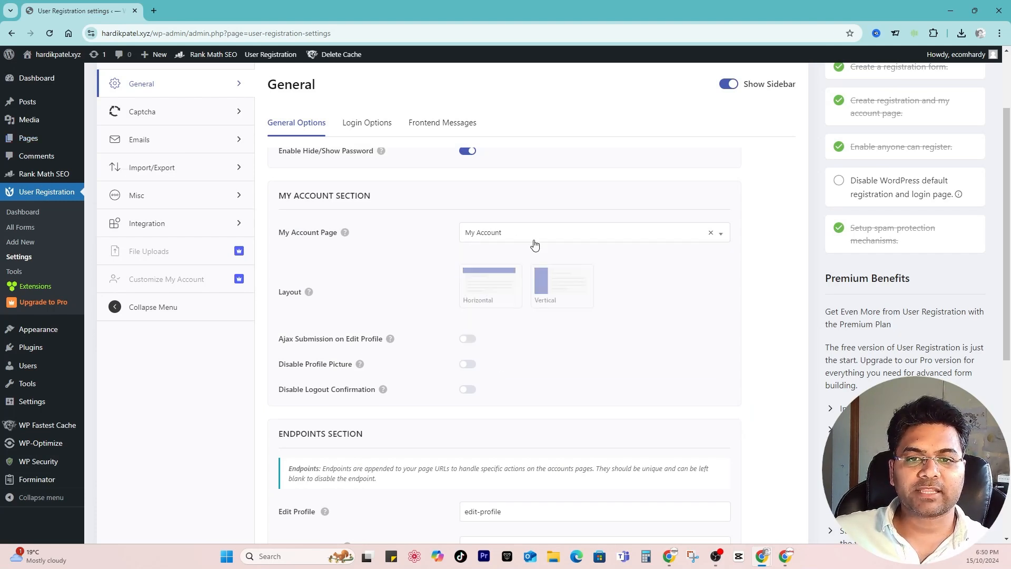
scroll(447, 310, down, 2)
click(481, 191)
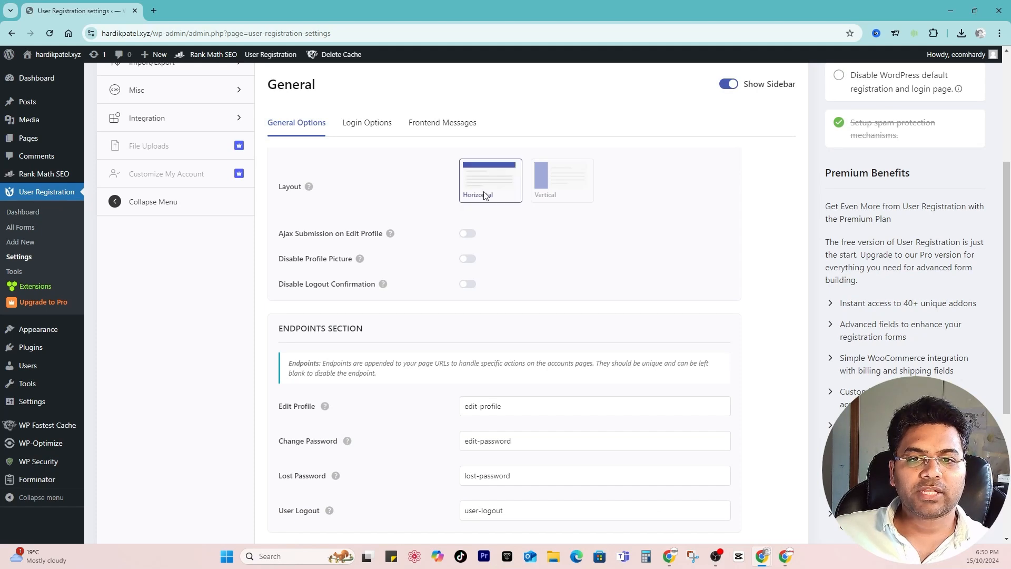
click(546, 197)
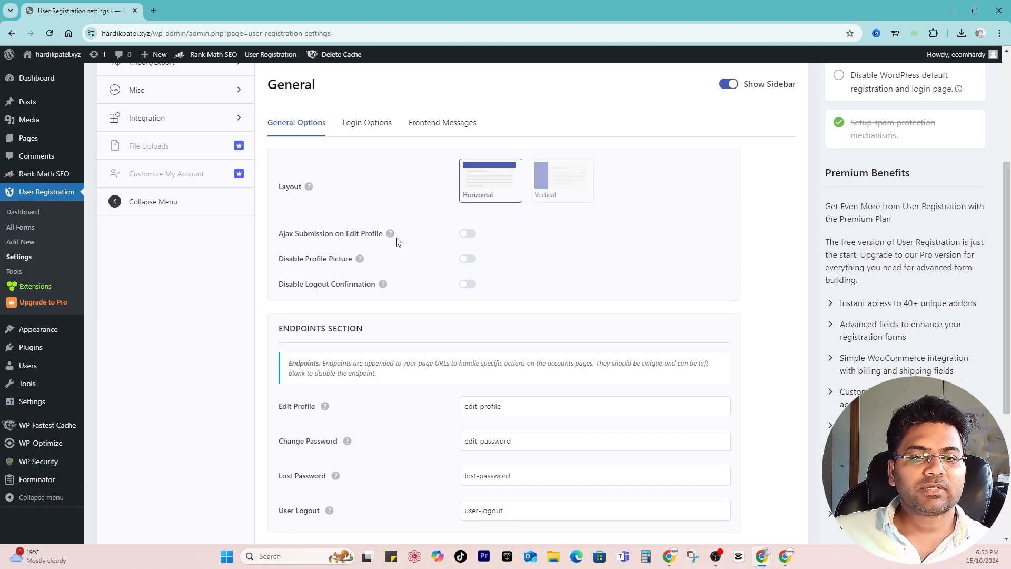
Enable Ajax Submission on Edit Profile and save the general options
click(467, 233)
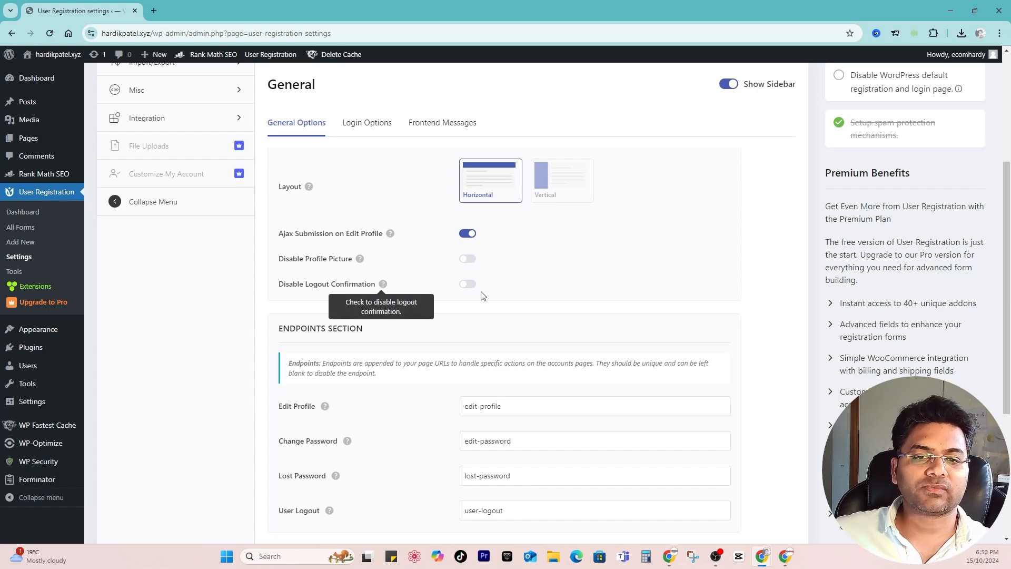
scroll(481, 287, down, 4)
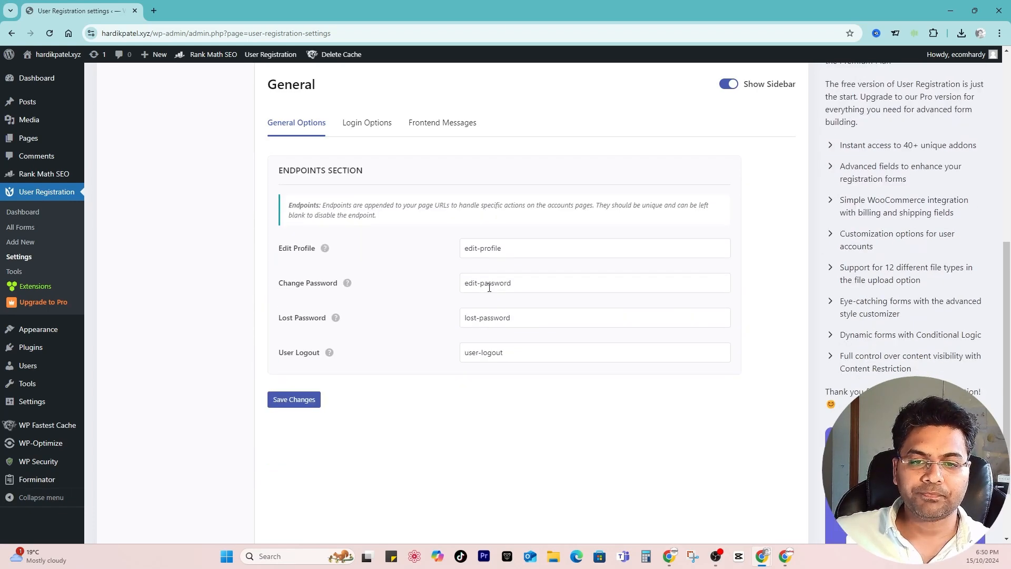
scroll(429, 306, up, 6)
scroll(427, 295, down, 5)
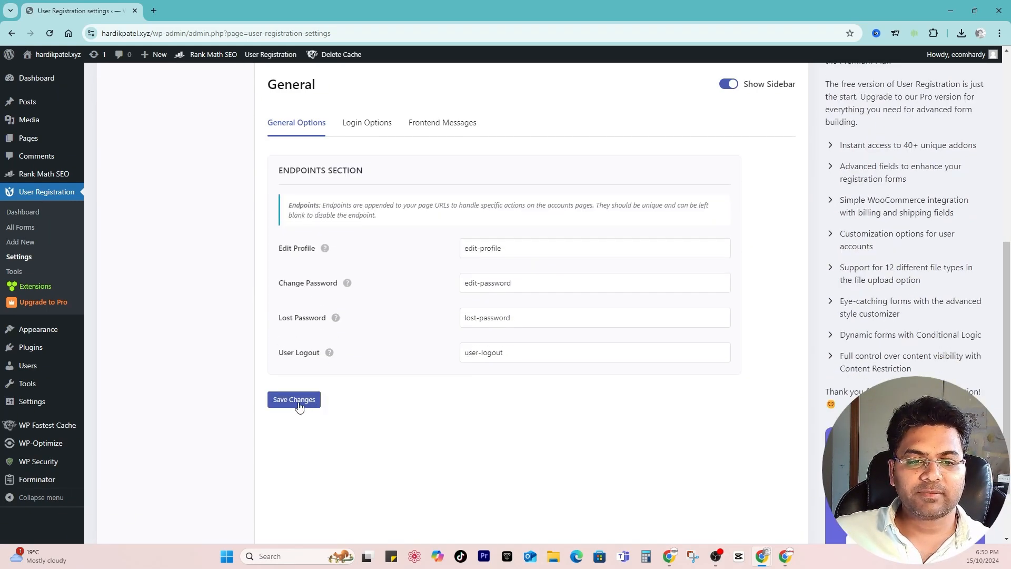
click(296, 400)
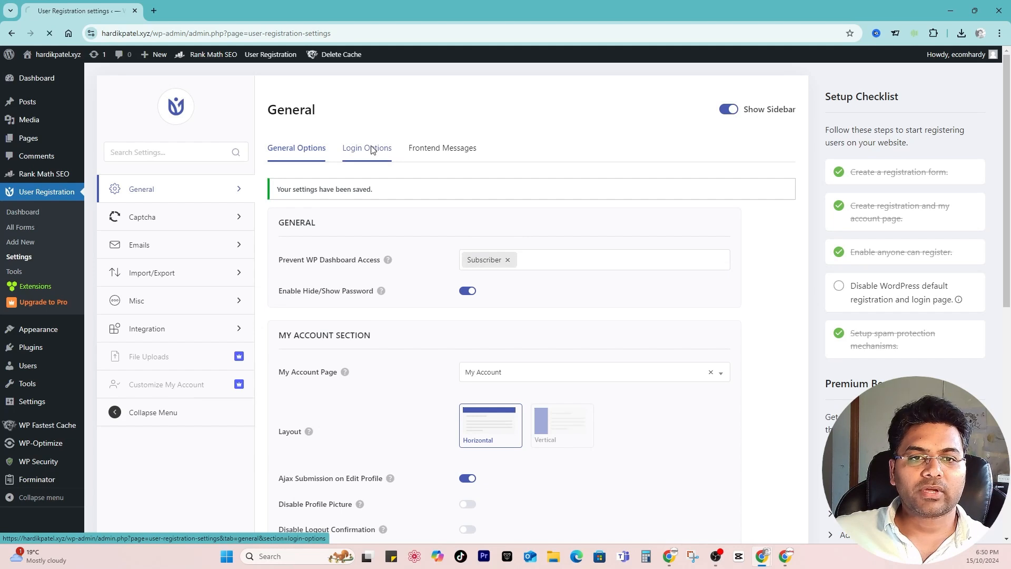
Set the Form Template in the login options to Rounded and save the settings
click(371, 149)
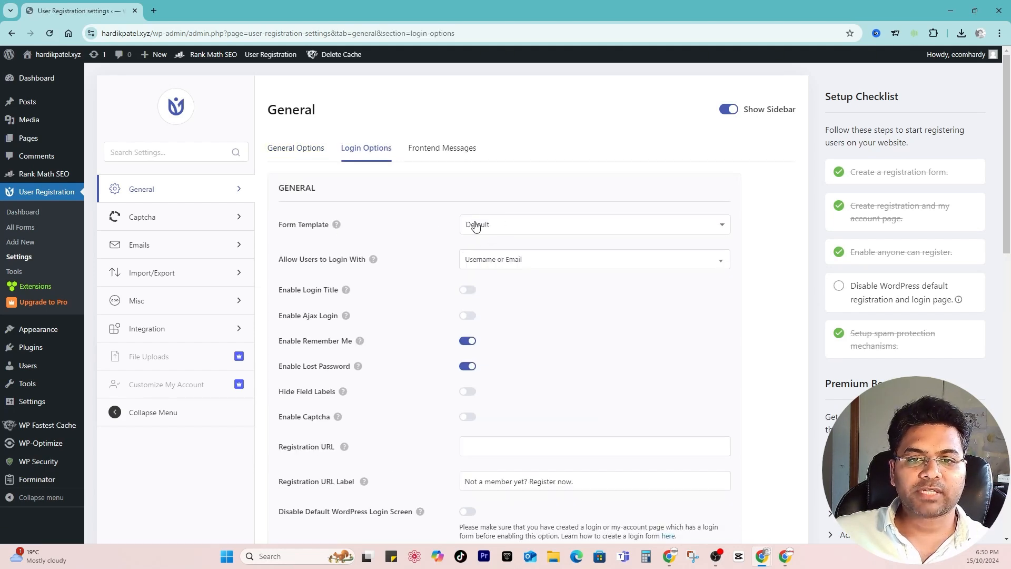
click(486, 226)
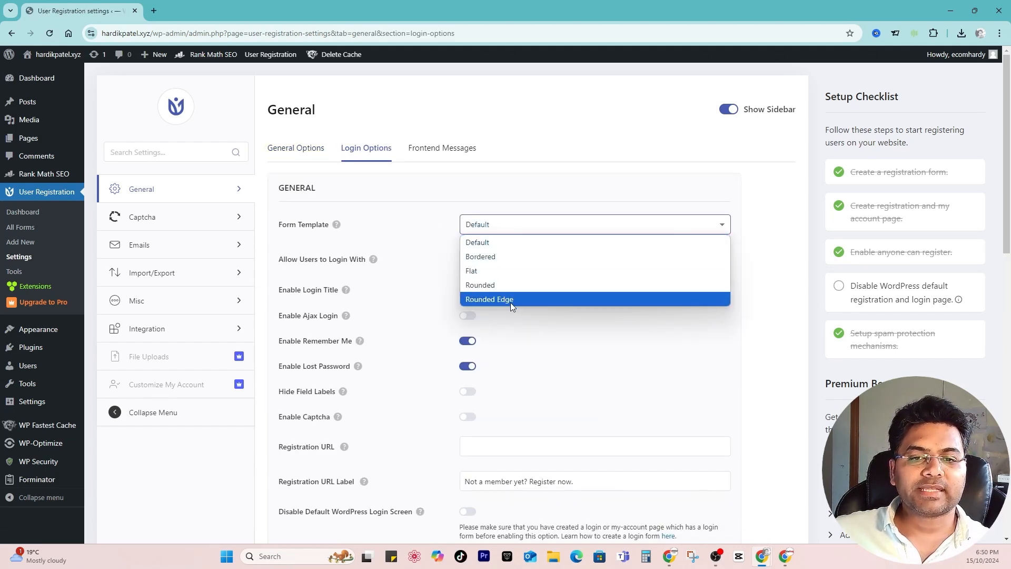
click(486, 287)
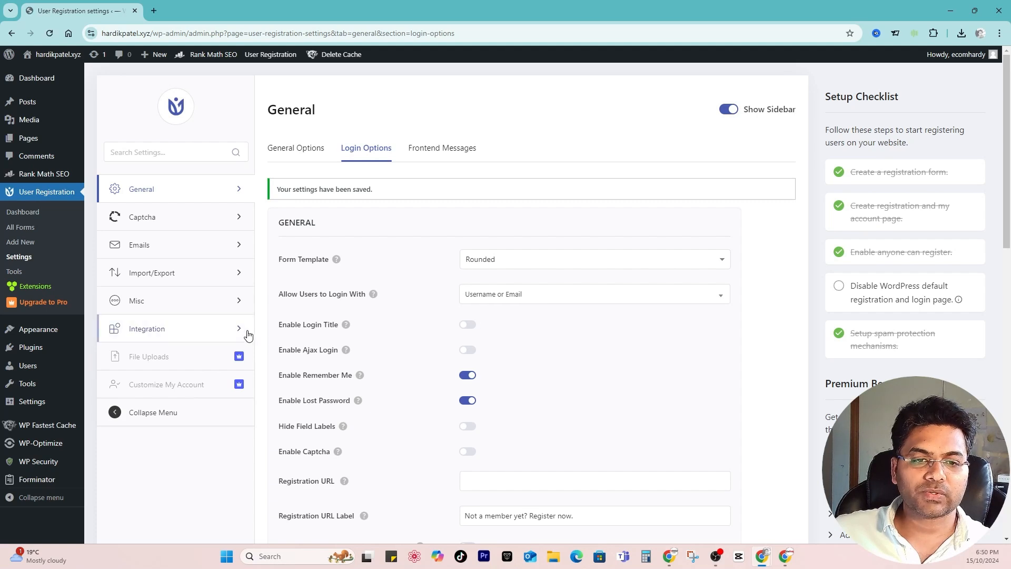
Enable the login title and captcha for the login form, keeping Ajax Login switched off
click(468, 325)
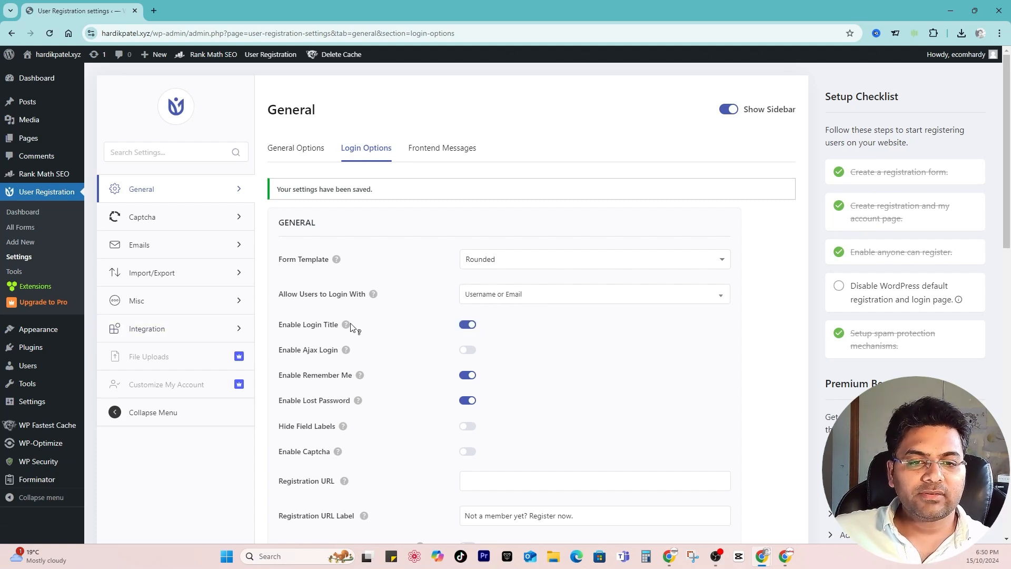
mouse_move(346, 326)
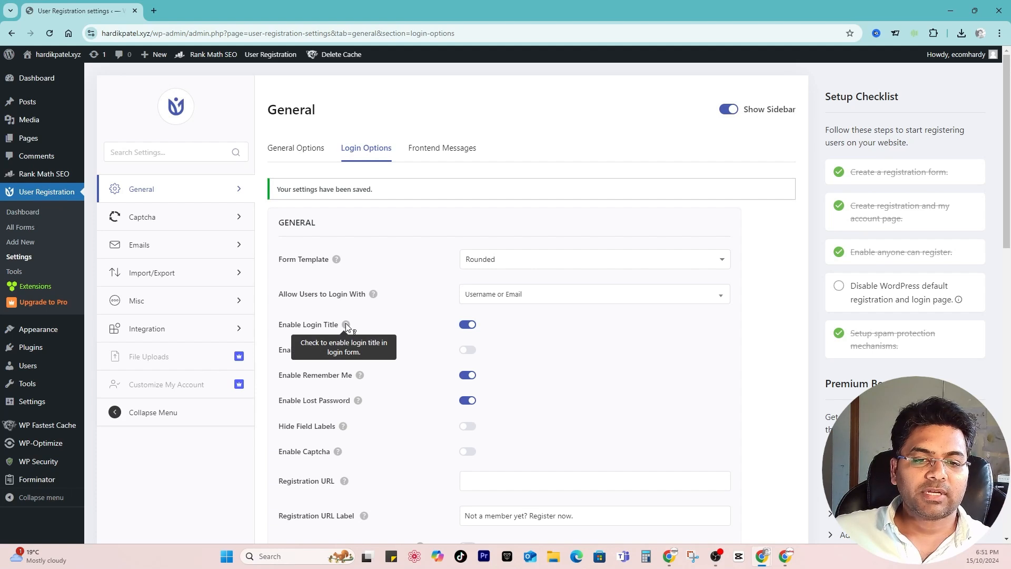
scroll(328, 256, down, 2)
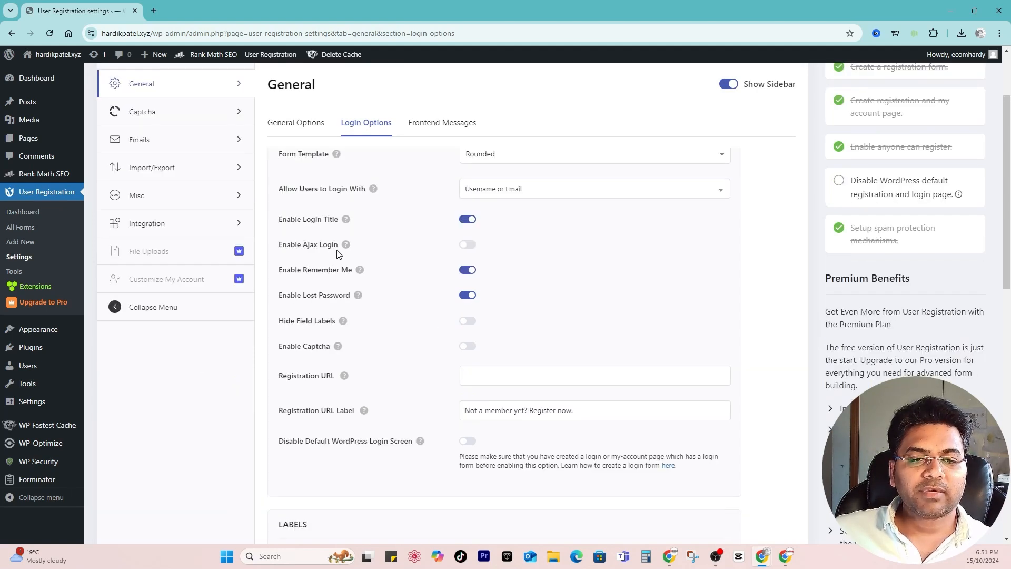
click(469, 247)
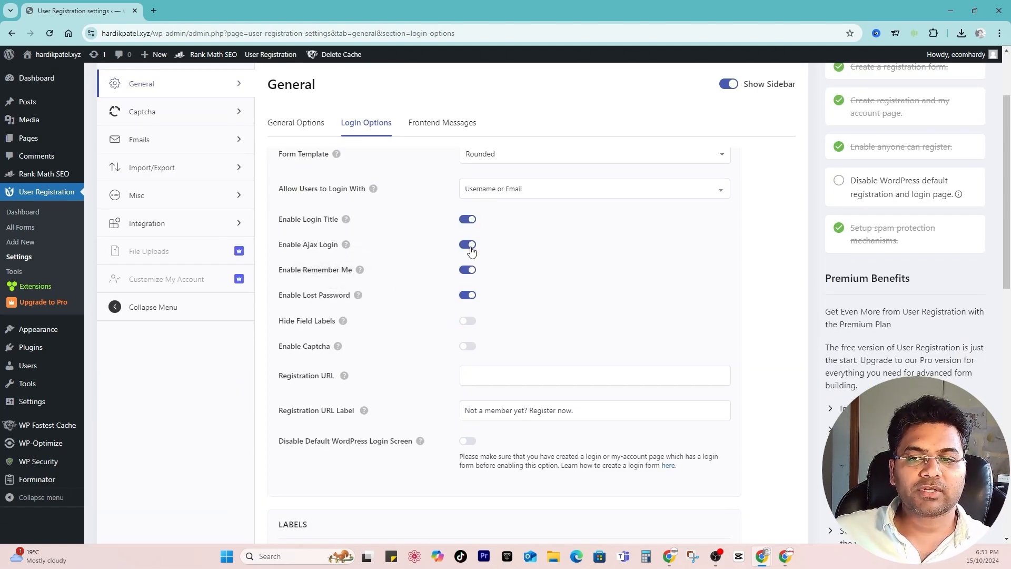
click(470, 249)
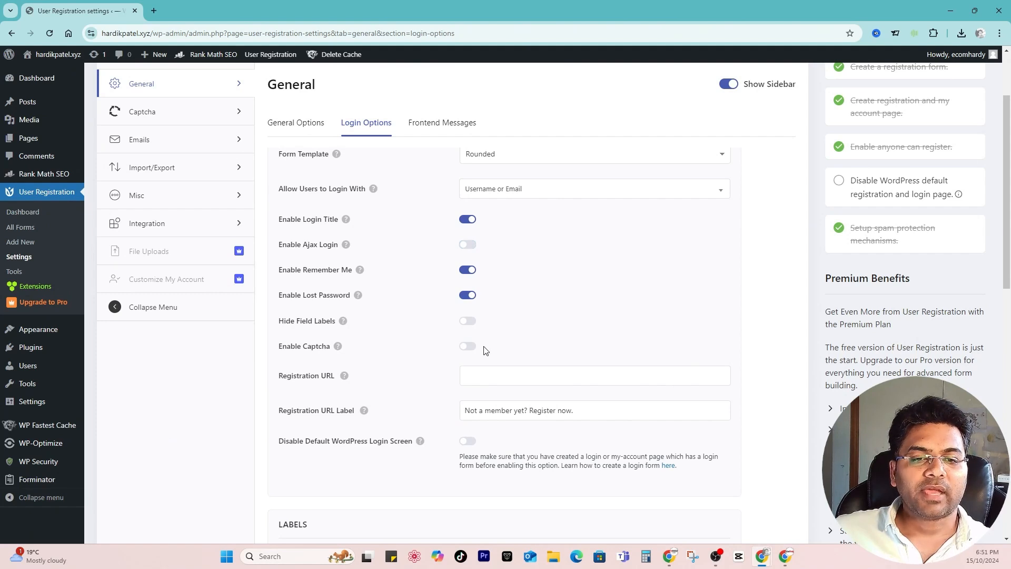
click(470, 348)
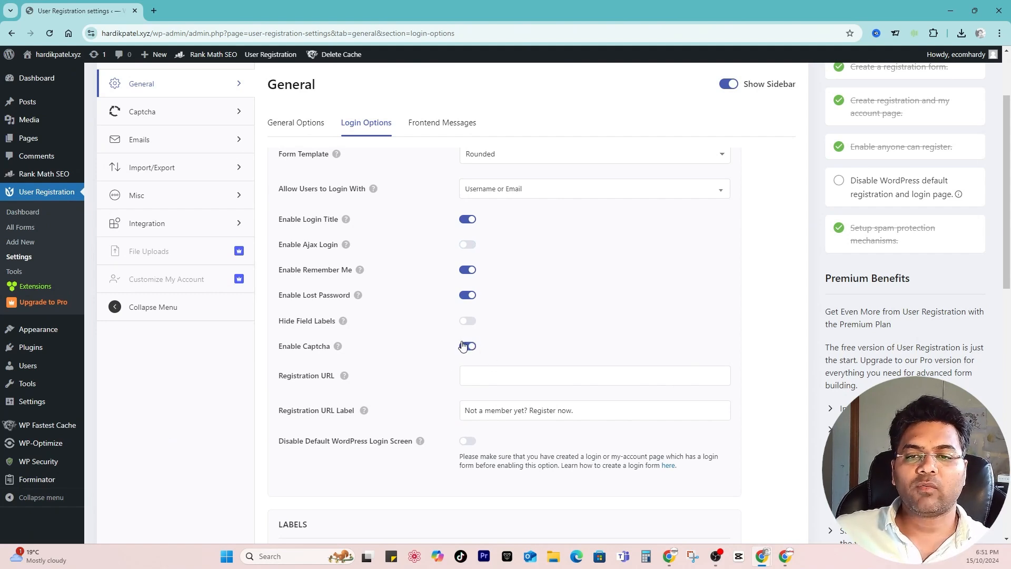
Review the Registration URL, its label, and the note on Disable Default WordPress Login Screen in the login options
scroll(358, 277, down, 2)
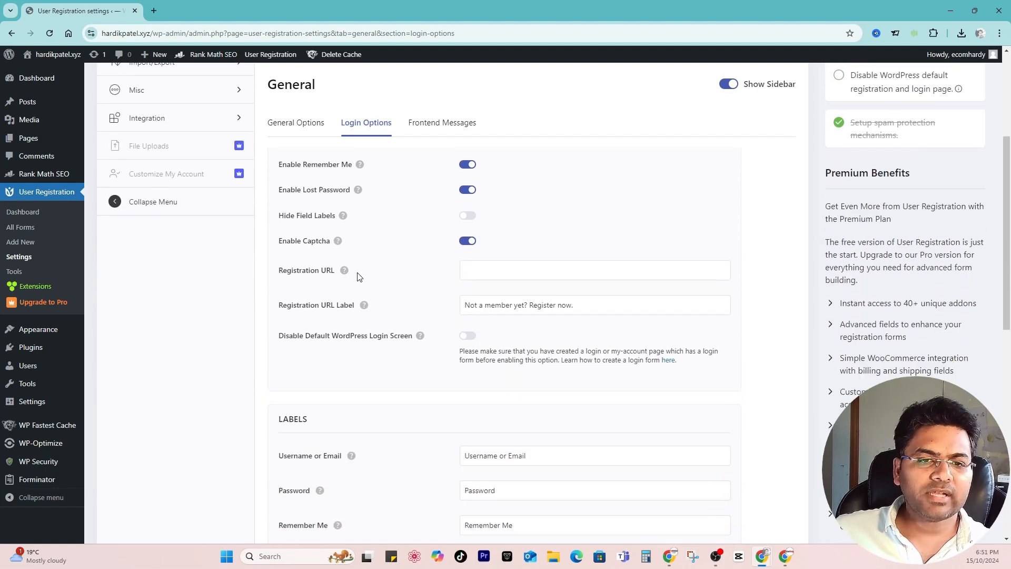
click(518, 271)
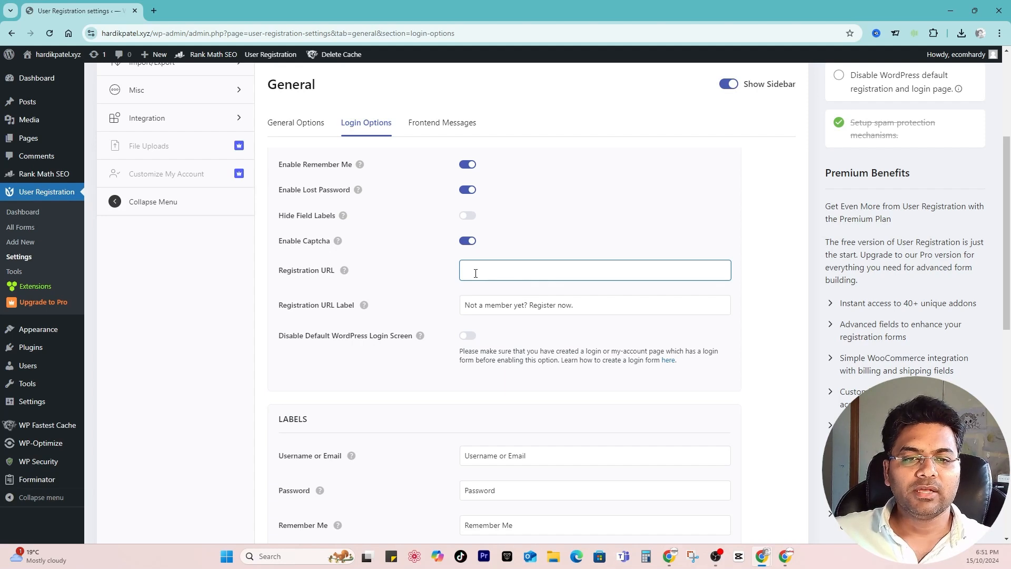
click(410, 289)
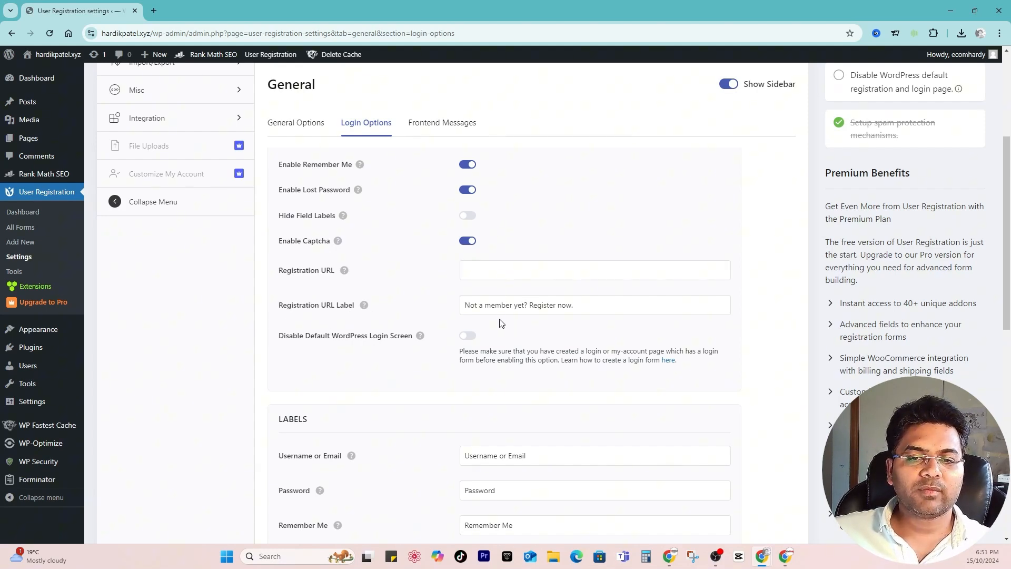
drag(501, 305, 618, 306)
click(622, 306)
scroll(251, 274, down, 2)
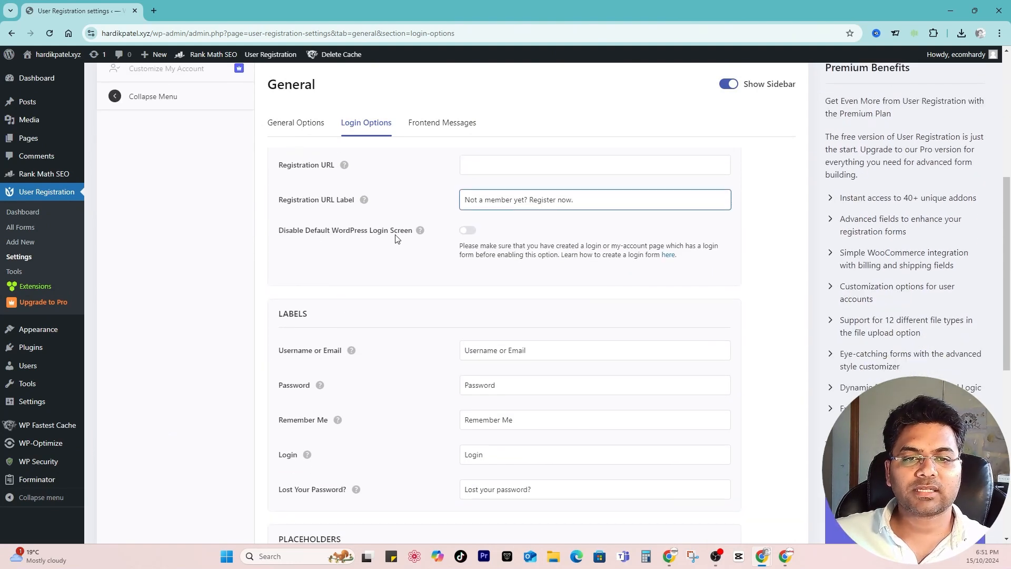
drag(354, 230, 410, 233)
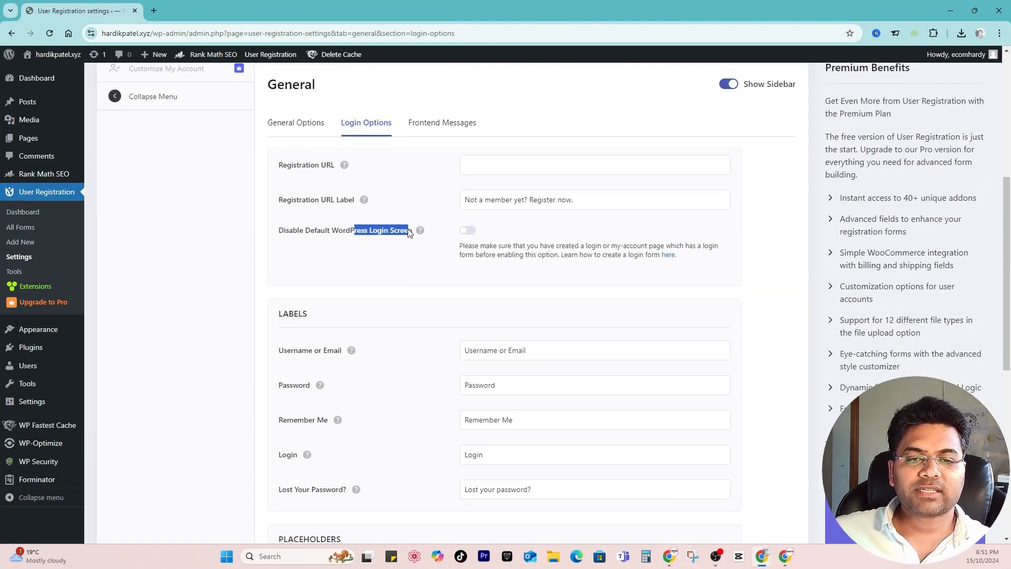
click(536, 252)
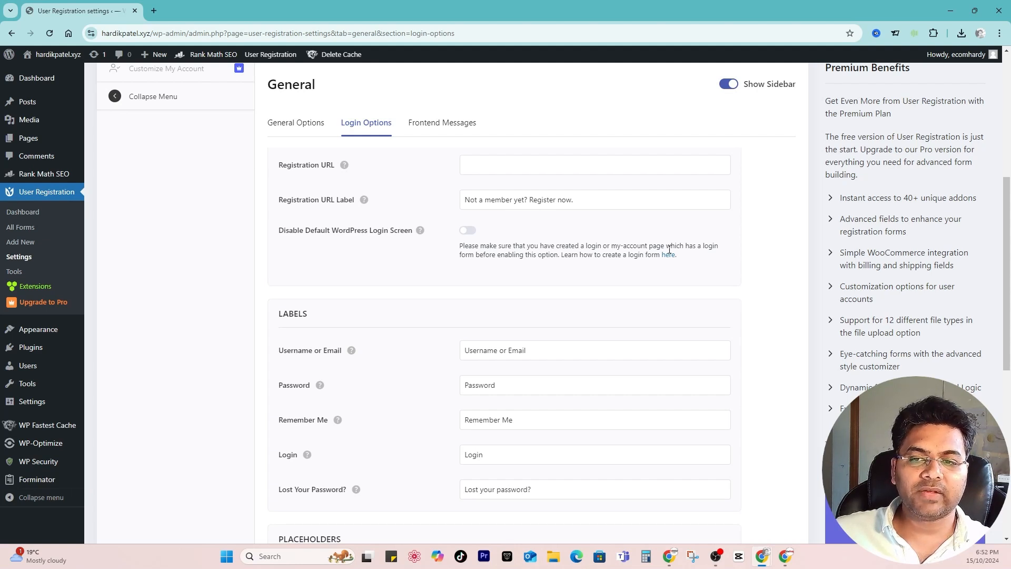
drag(706, 249, 719, 250)
click(703, 258)
drag(497, 255, 458, 255)
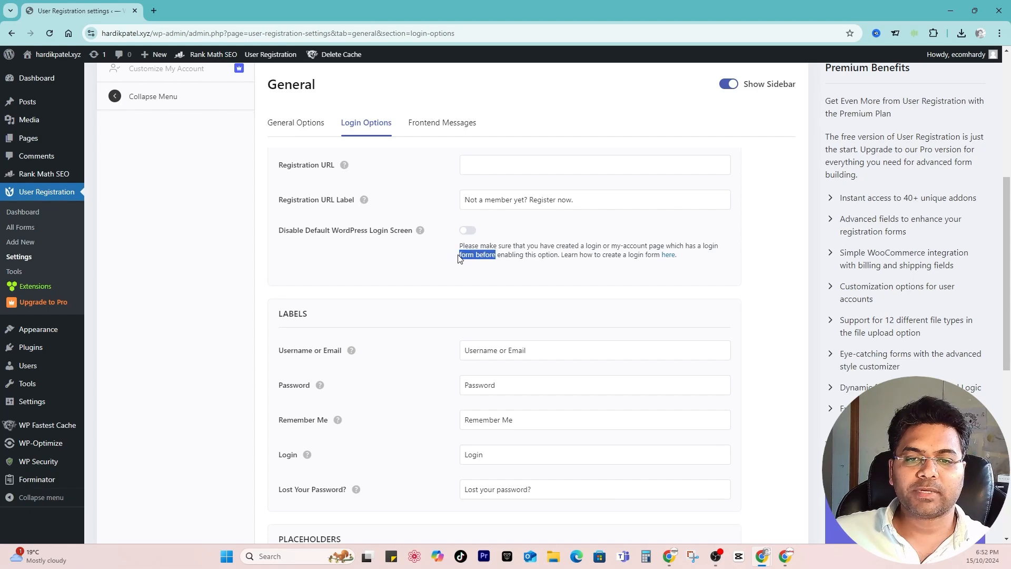
click(491, 240)
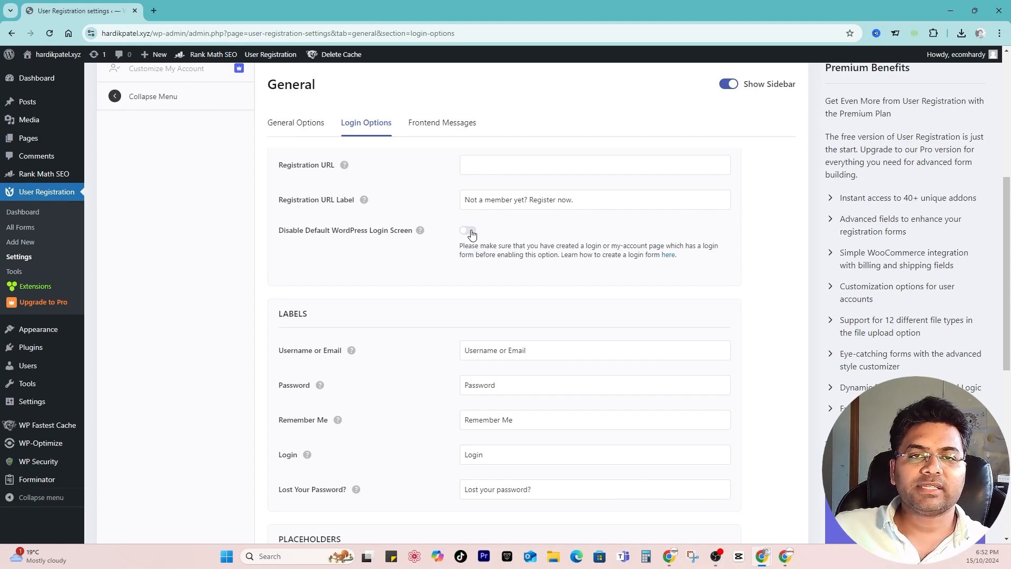
Review the login form's labels, placeholders and messages, and save the login options
scroll(466, 236, down, 3)
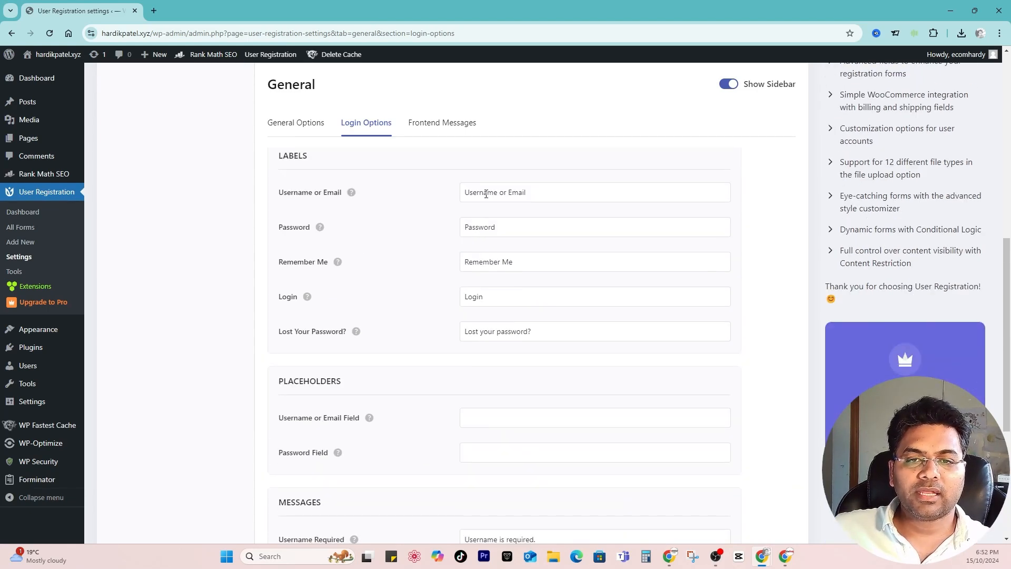
scroll(540, 312, down, 5)
scroll(370, 219, up, 1)
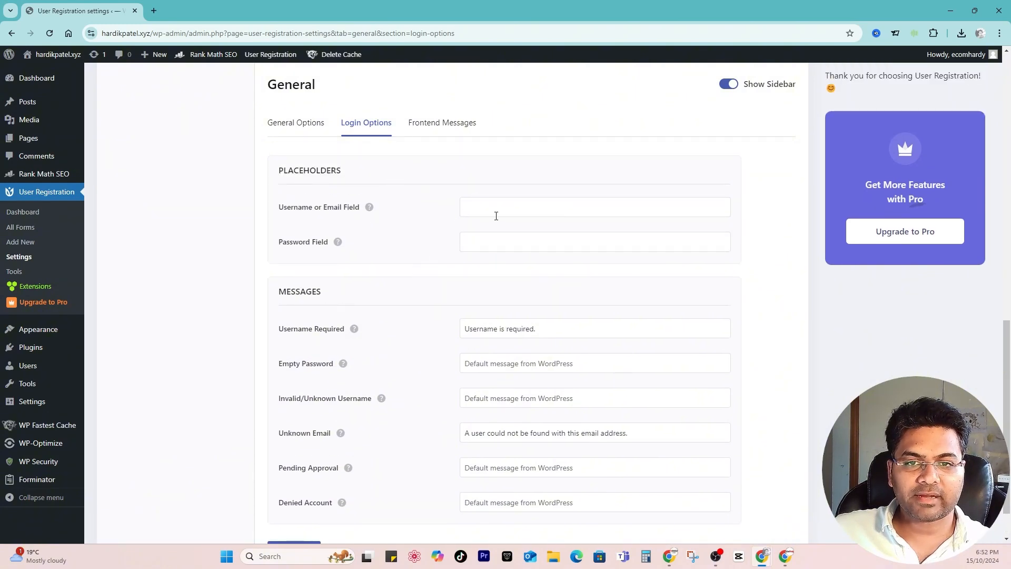
scroll(496, 216, down, 1)
click(279, 494)
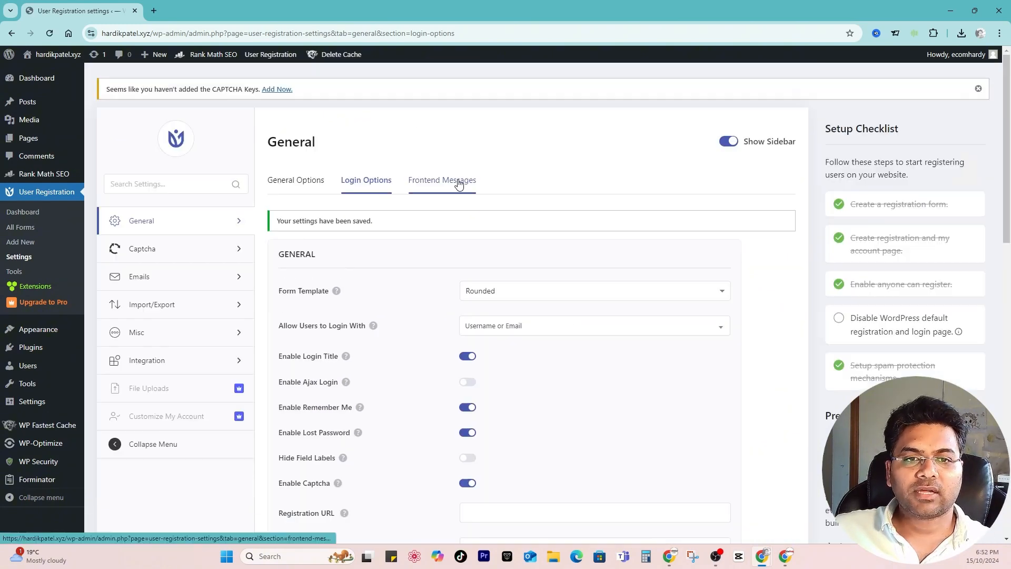
Review the success and error texts in the general Frontend Messages settings
click(459, 182)
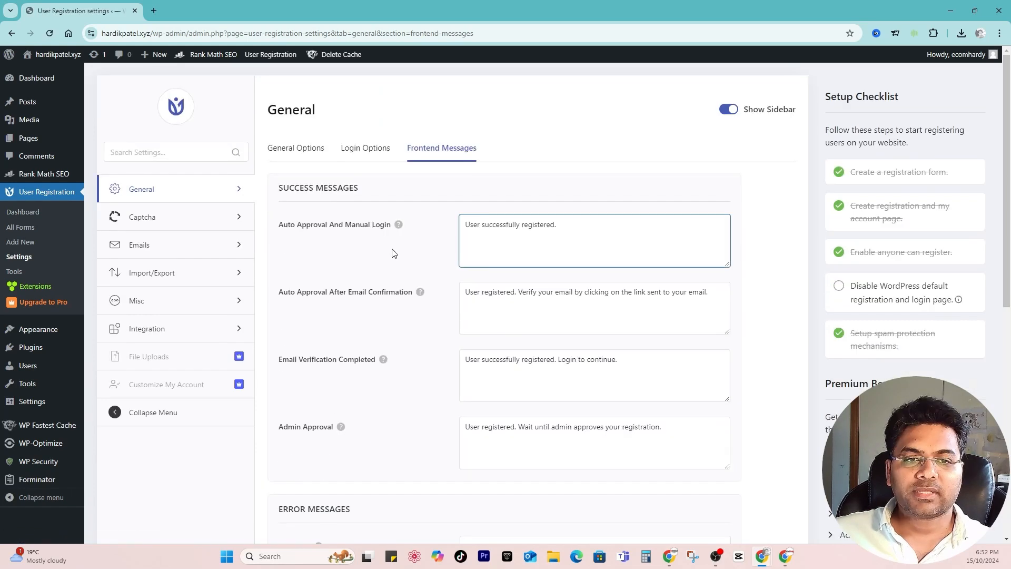
drag(288, 183, 383, 185)
click(400, 237)
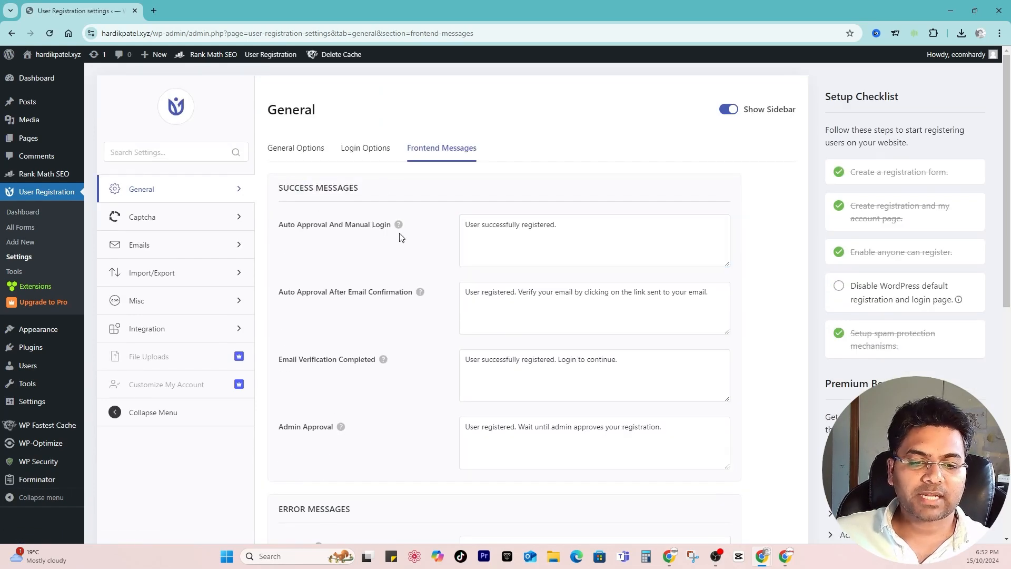
scroll(373, 353, down, 5)
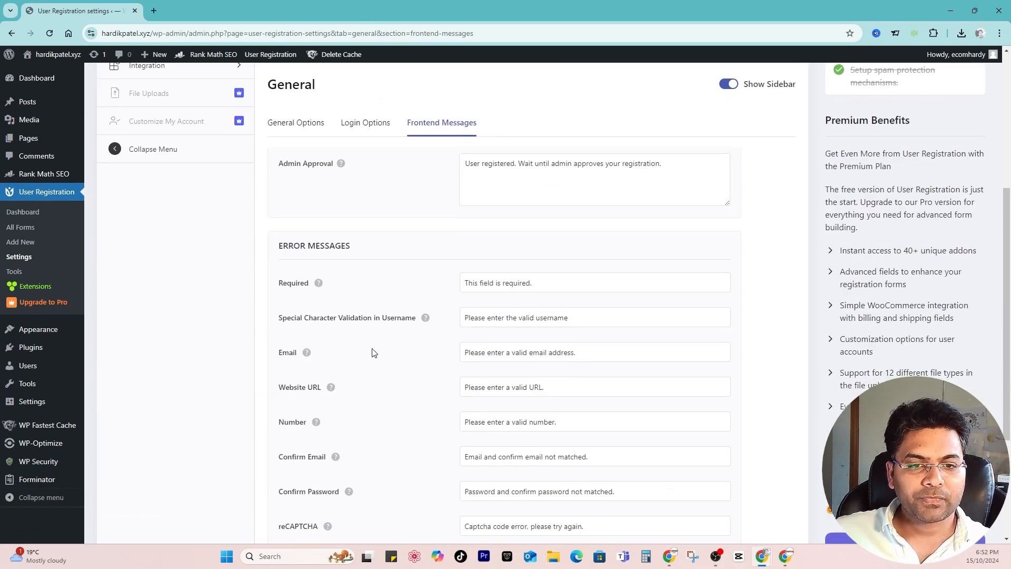
scroll(567, 412, down, 4)
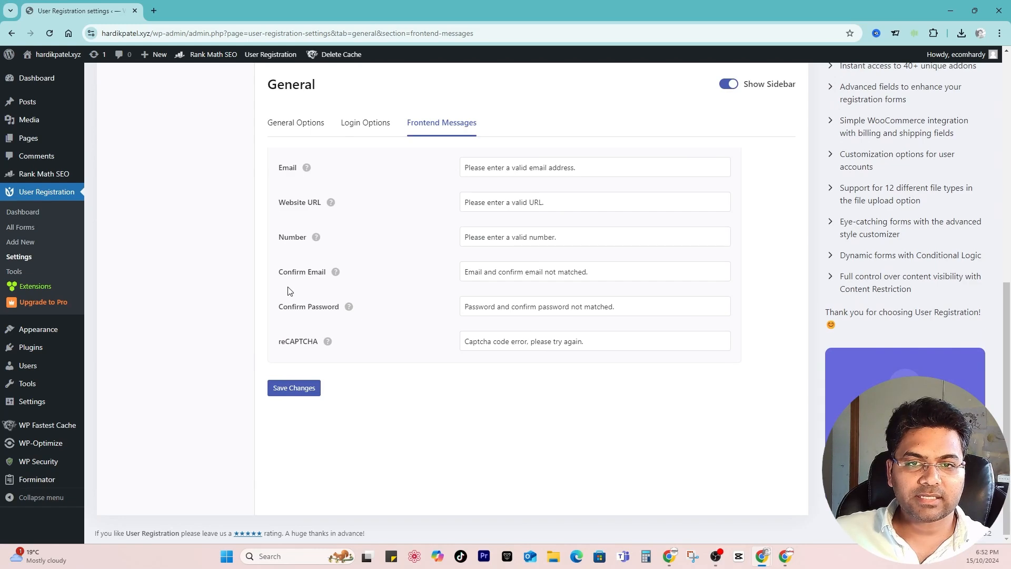
scroll(288, 278, up, 7)
scroll(288, 278, up, 2)
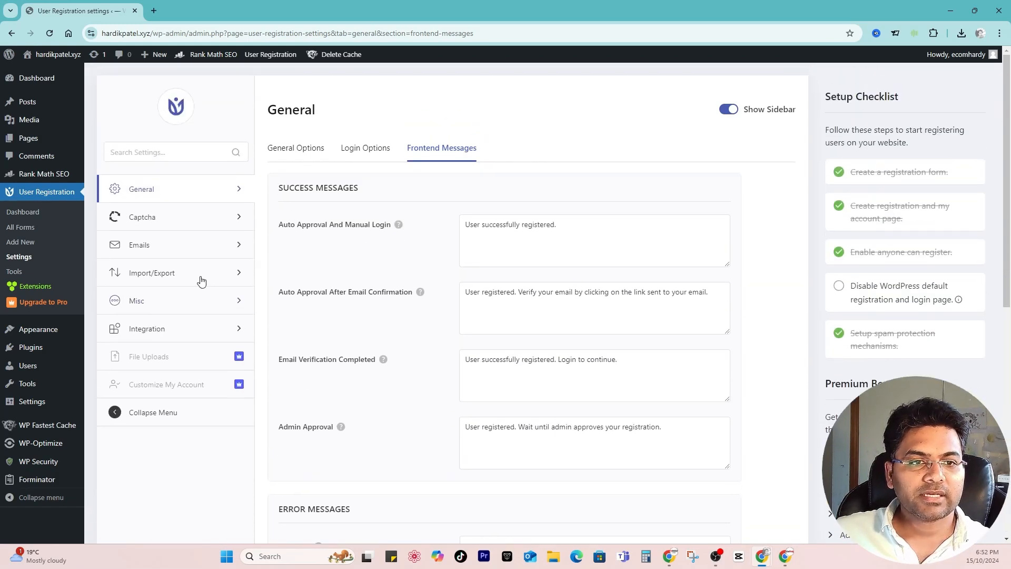
Open the Captcha settings and compare the key fields offered for hCaptcha and reCAPTCHA v3
click(146, 216)
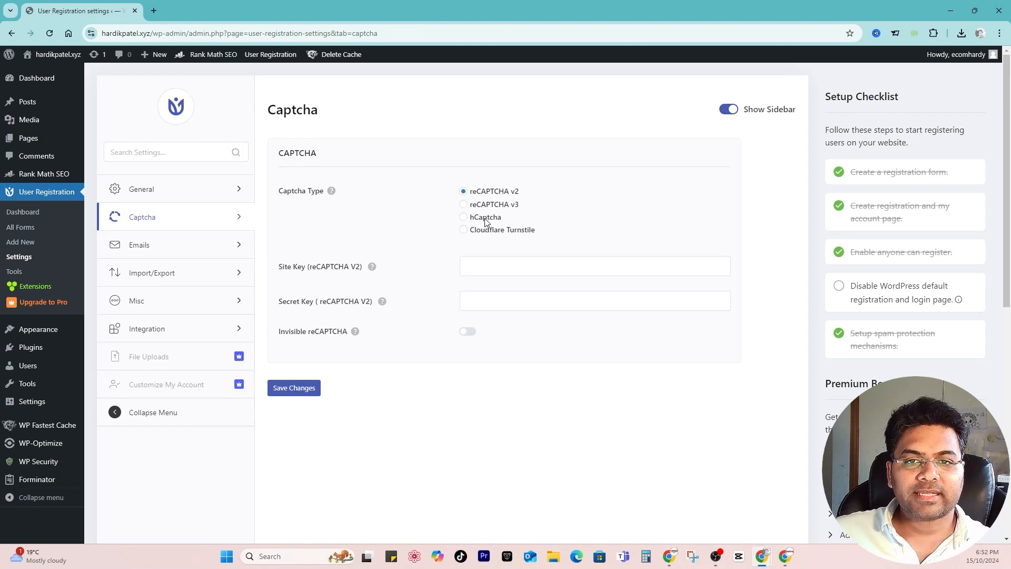
click(484, 218)
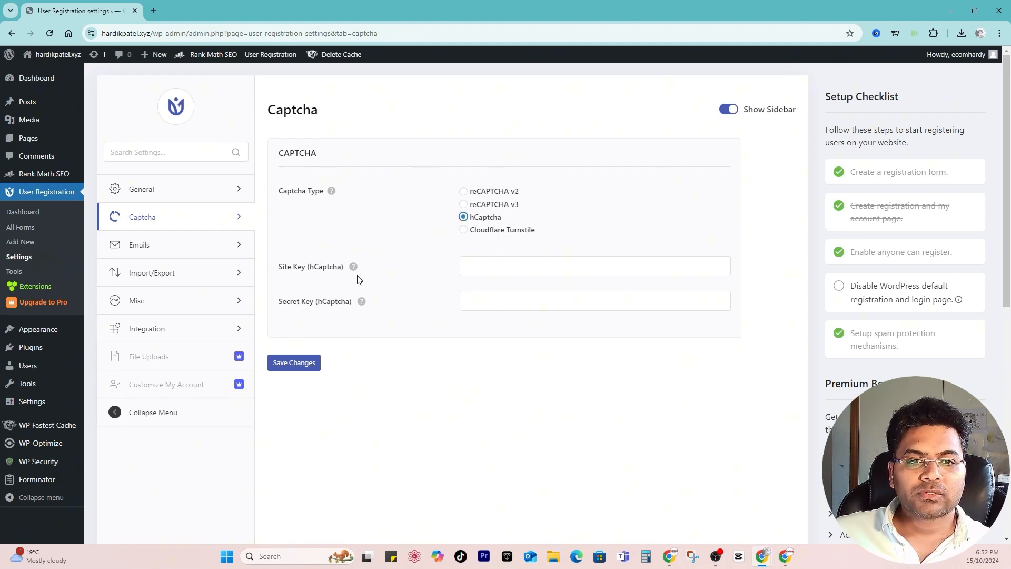
drag(290, 269, 270, 308)
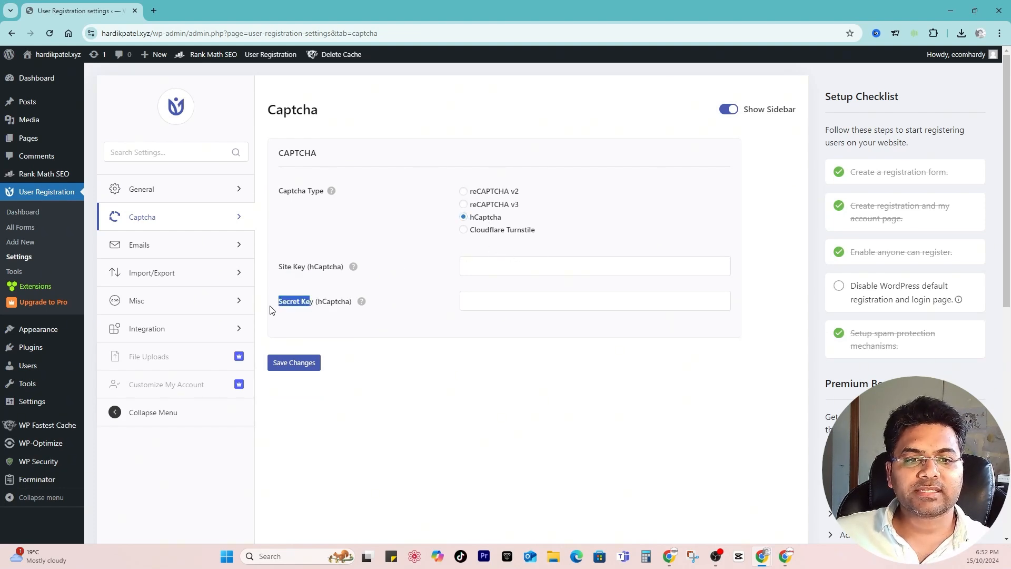
click(317, 308)
click(494, 203)
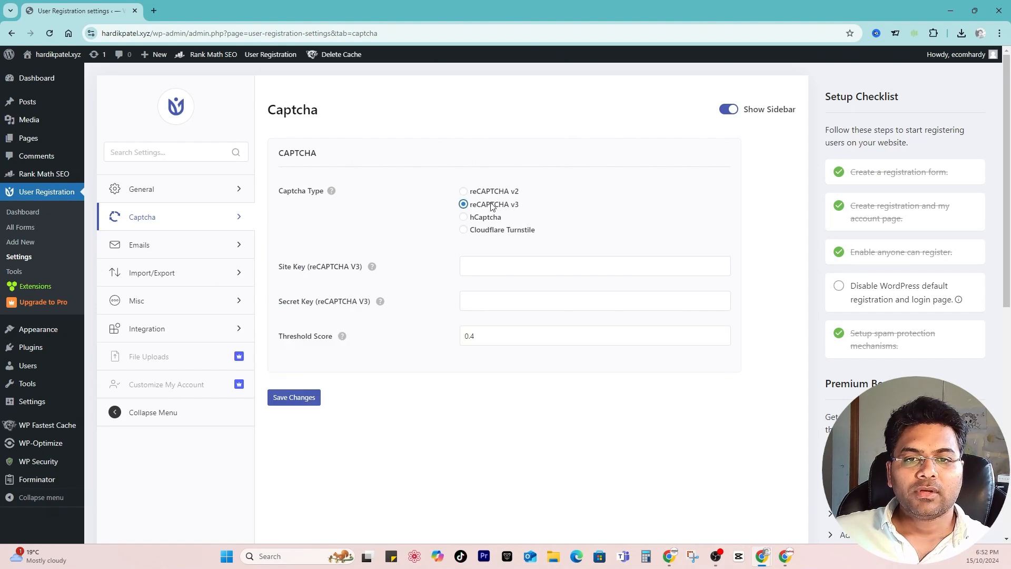
drag(348, 266, 320, 269)
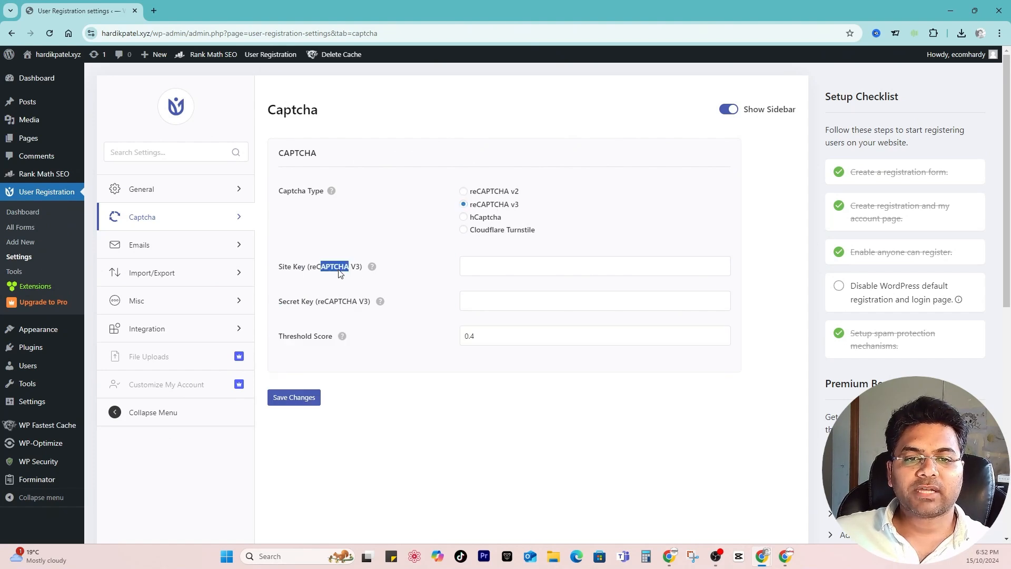
click(353, 269)
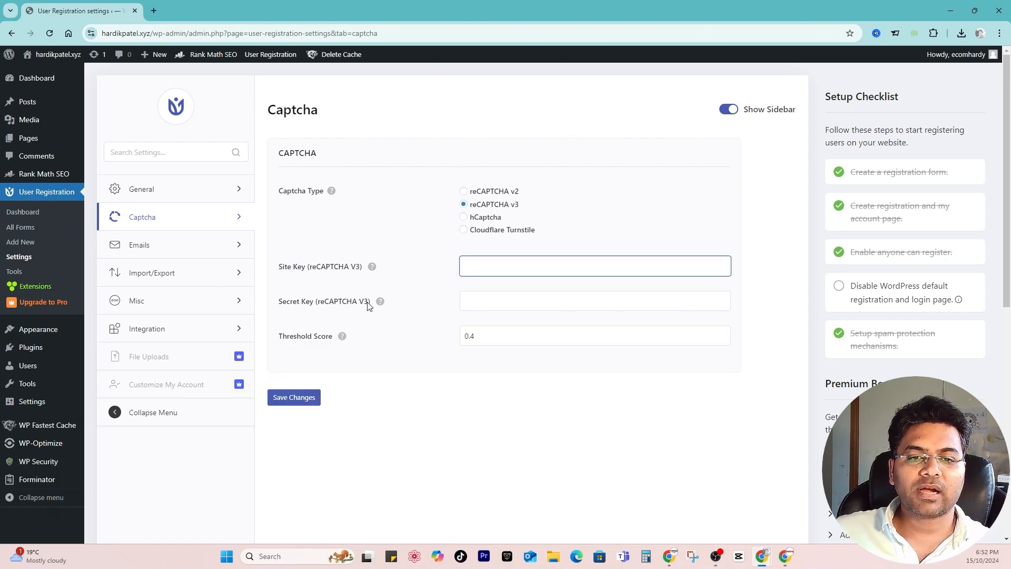
Set the captcha type to reCAPTCHA v2 and examine its site key and secret key fields
click(483, 193)
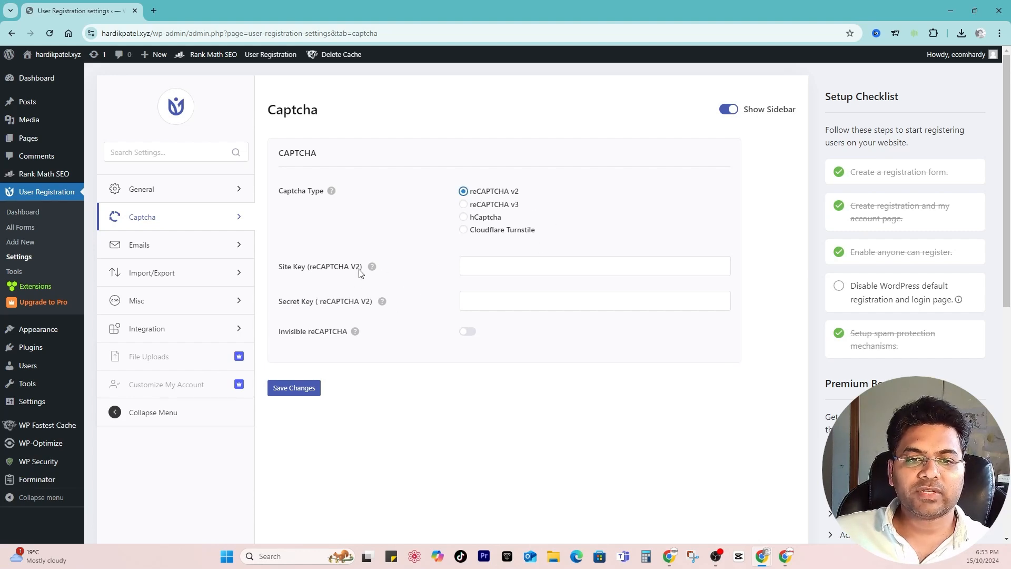
drag(359, 269, 345, 270)
drag(278, 272, 354, 268)
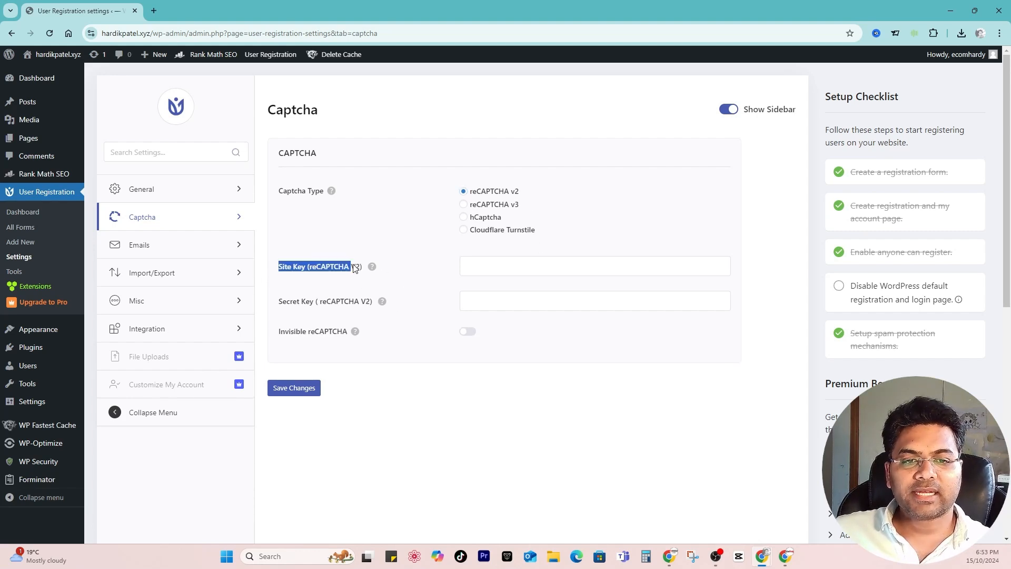
drag(306, 304, 286, 308)
click(342, 305)
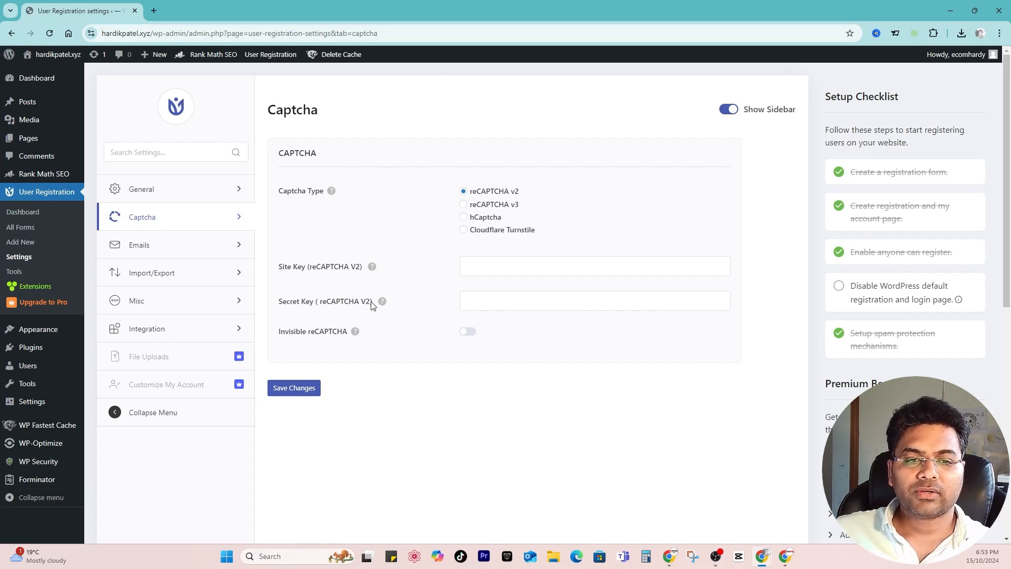
click(494, 268)
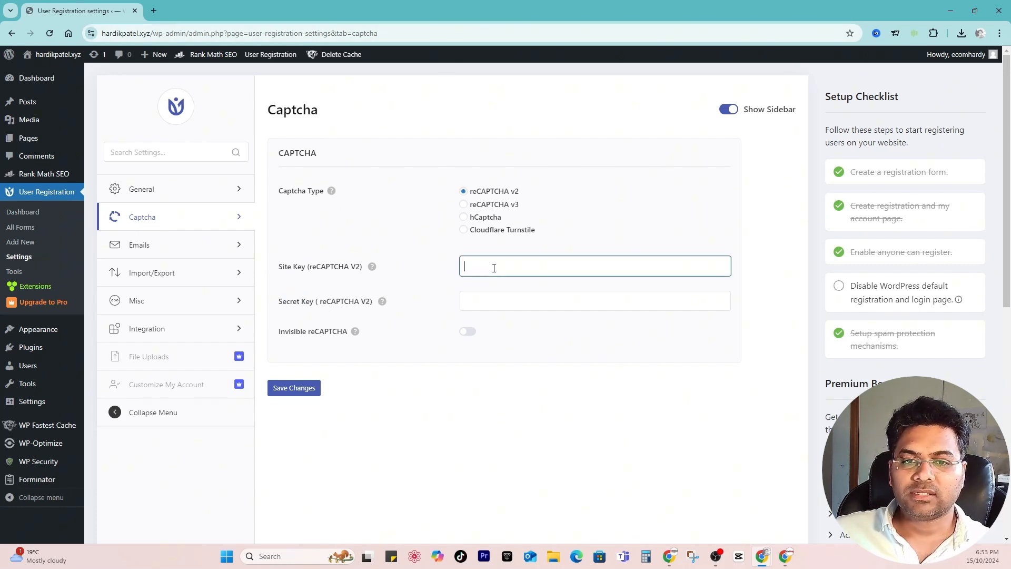
click(515, 305)
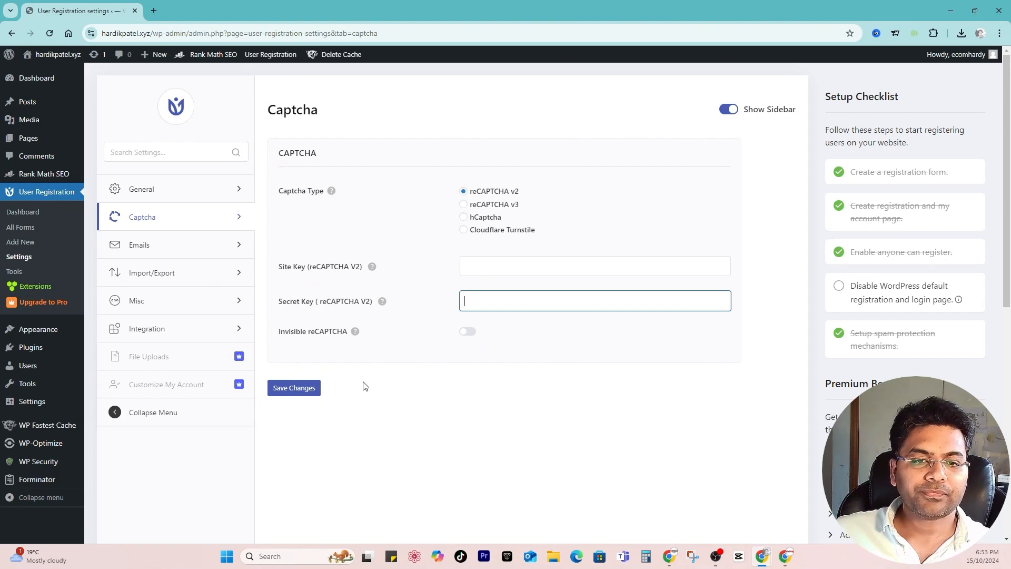
key(shift+Tab)
Look up the website's reCAPTCHA v2 keys in the Google reCAPTCHA admin console and save the plugin's captcha settings
mouse_move(372, 268)
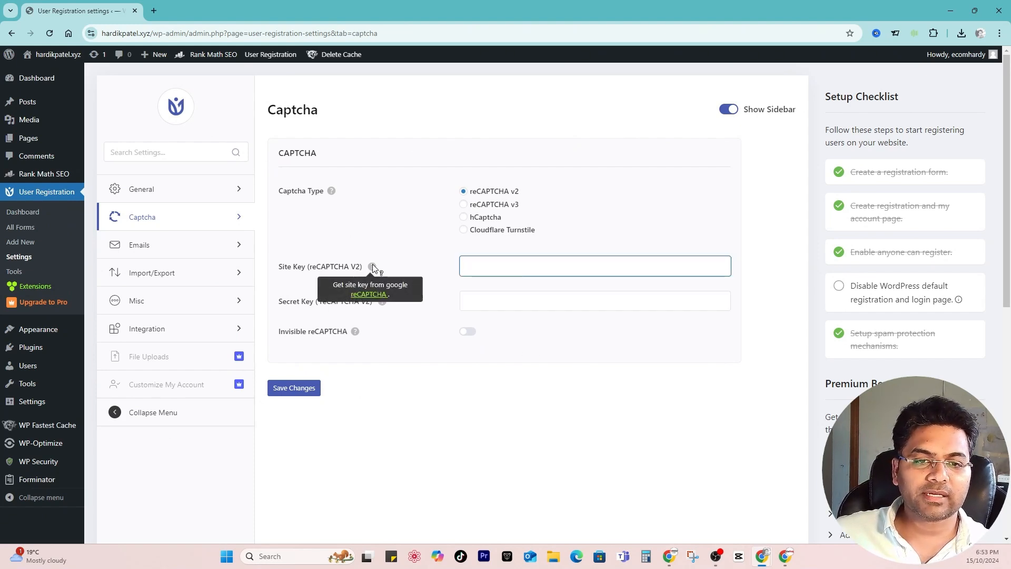
click(372, 295)
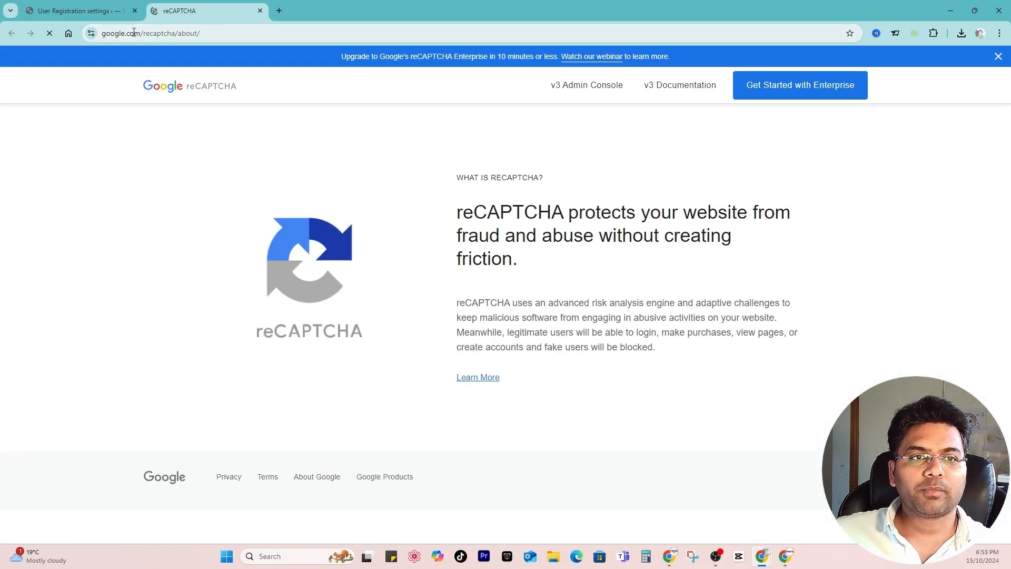
drag(135, 33, 207, 36)
click(231, 36)
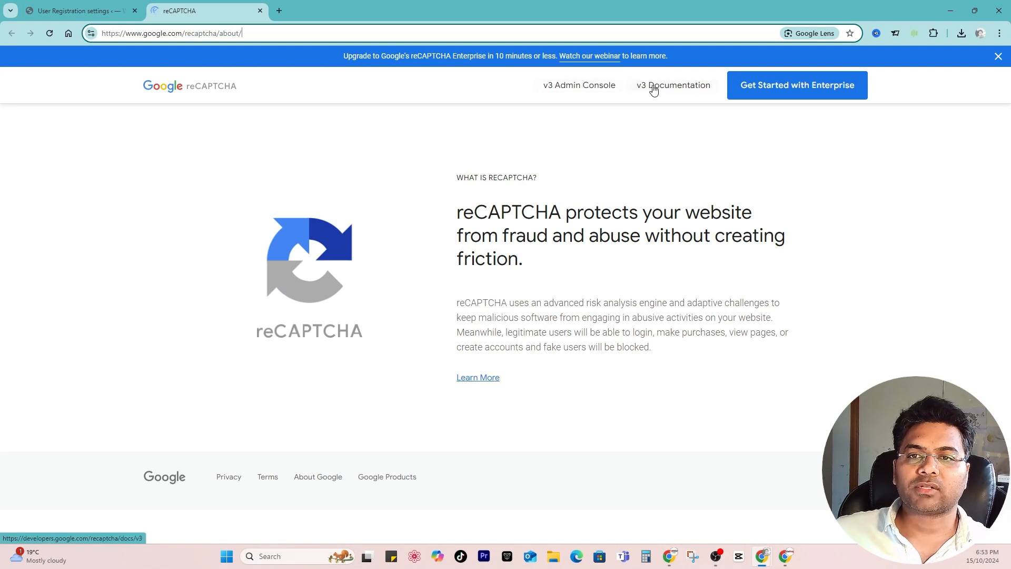
click(571, 86)
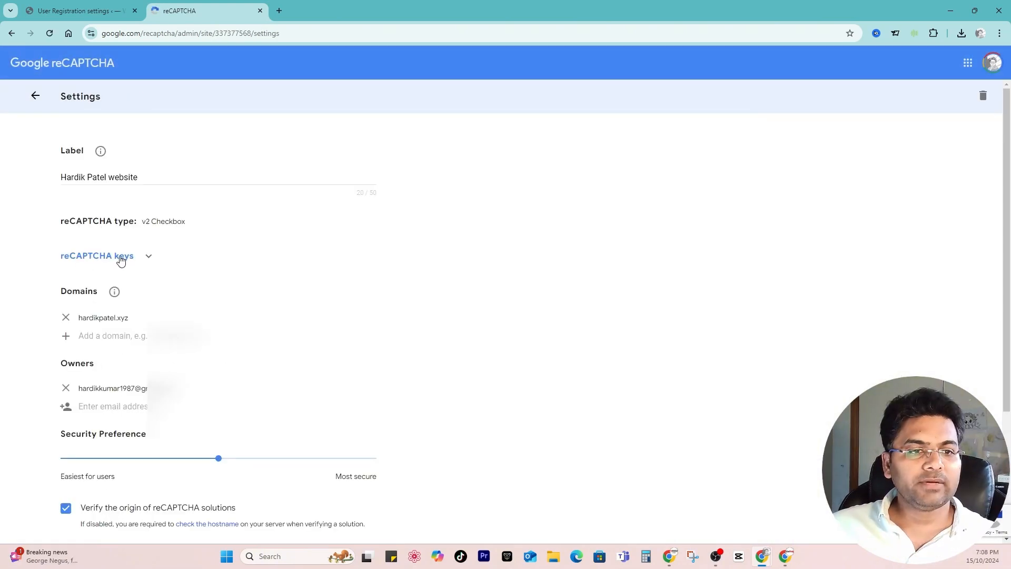
click(121, 260)
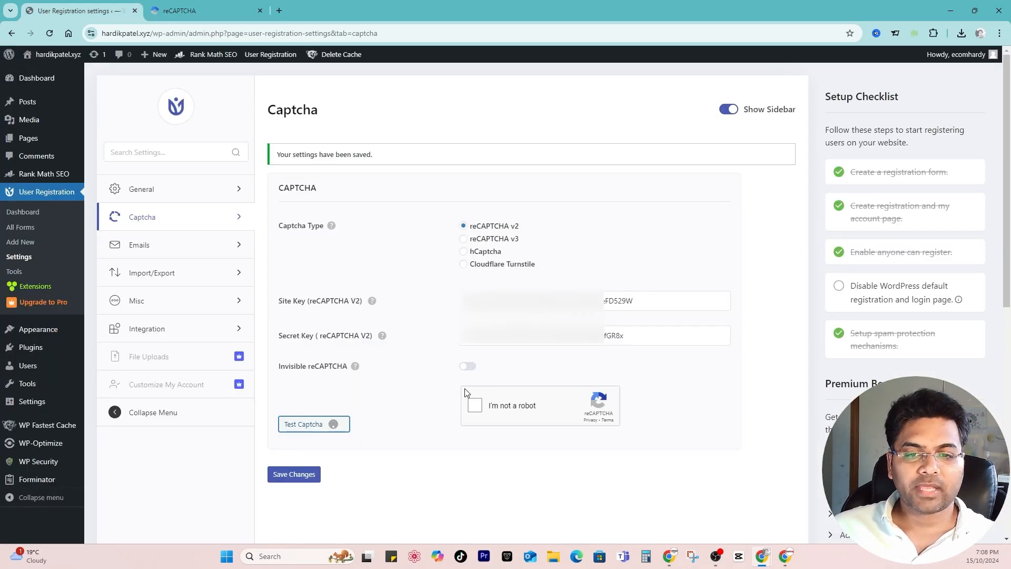
click(291, 475)
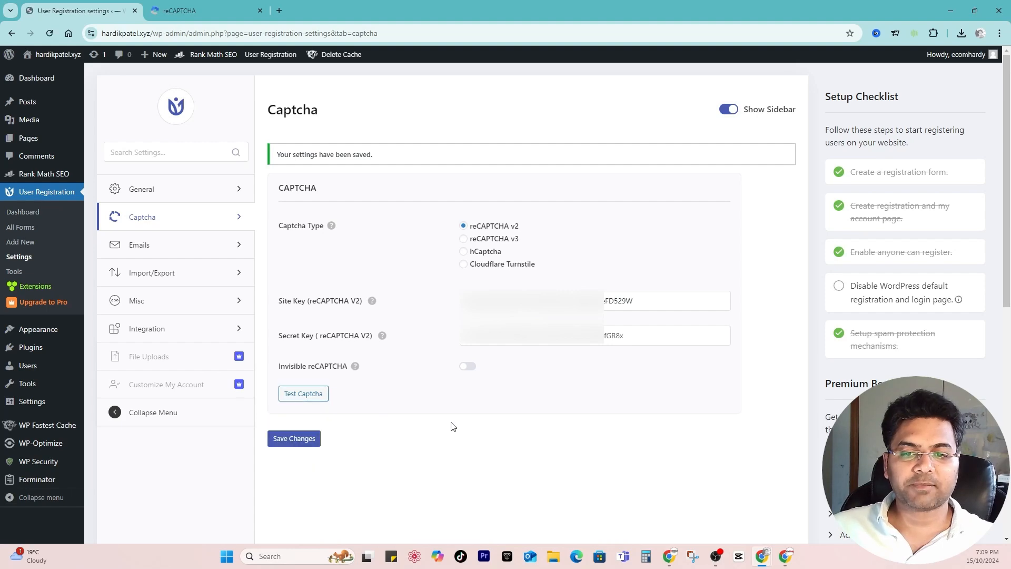
Review the email notifications and sender options in the Emails settings, and save them
click(134, 245)
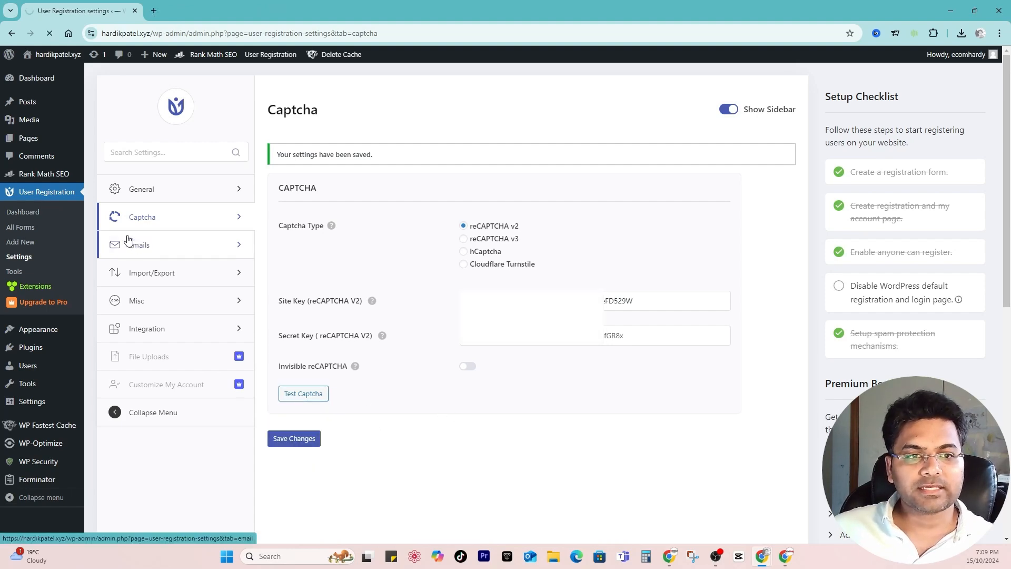
scroll(444, 316, down, 8)
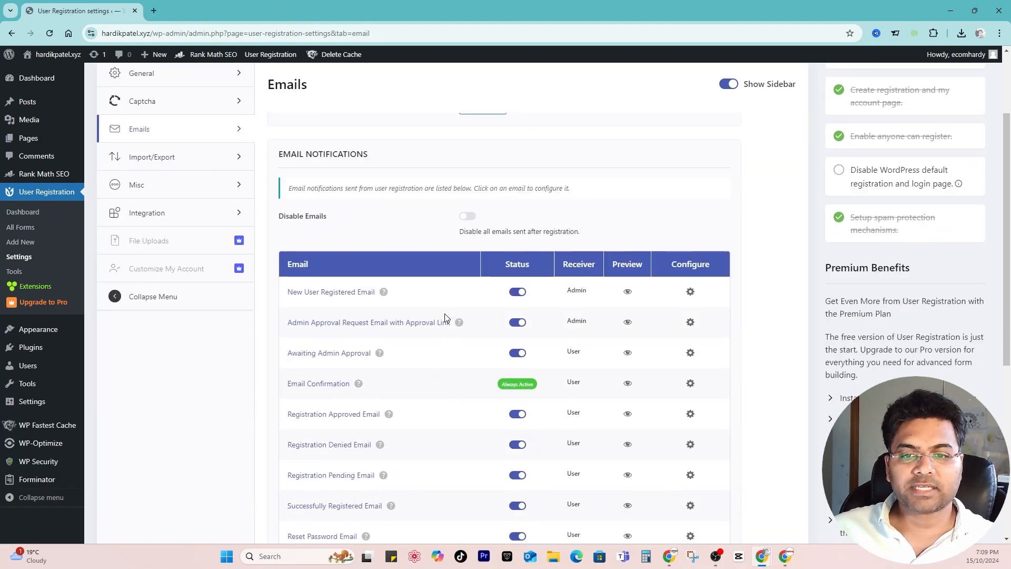
scroll(606, 284, up, 4)
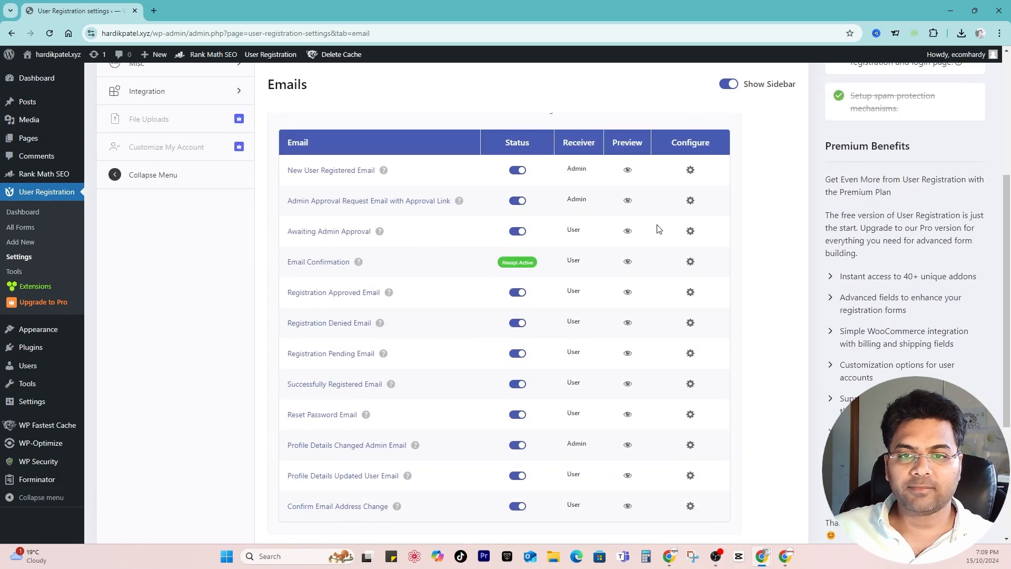
scroll(549, 507, down, 1)
scroll(549, 507, down, 4)
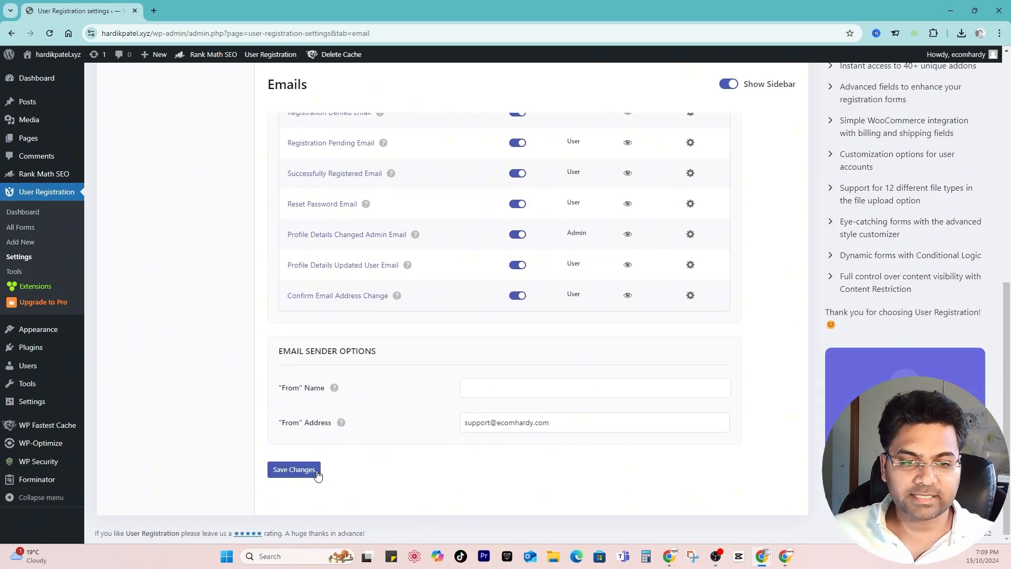
click(308, 471)
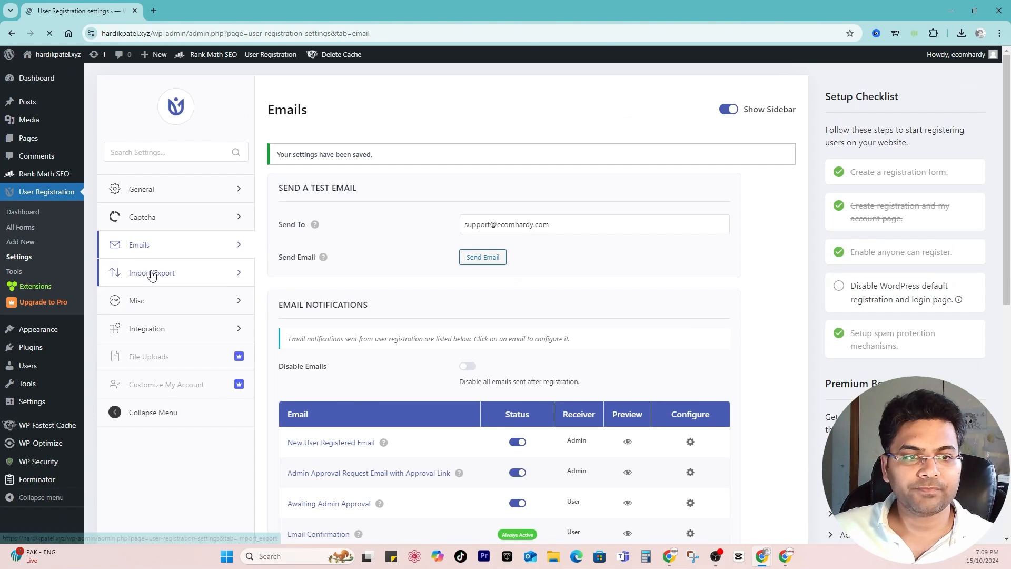
Look through the user export, form import/export, Misc and Integration settings
click(152, 275)
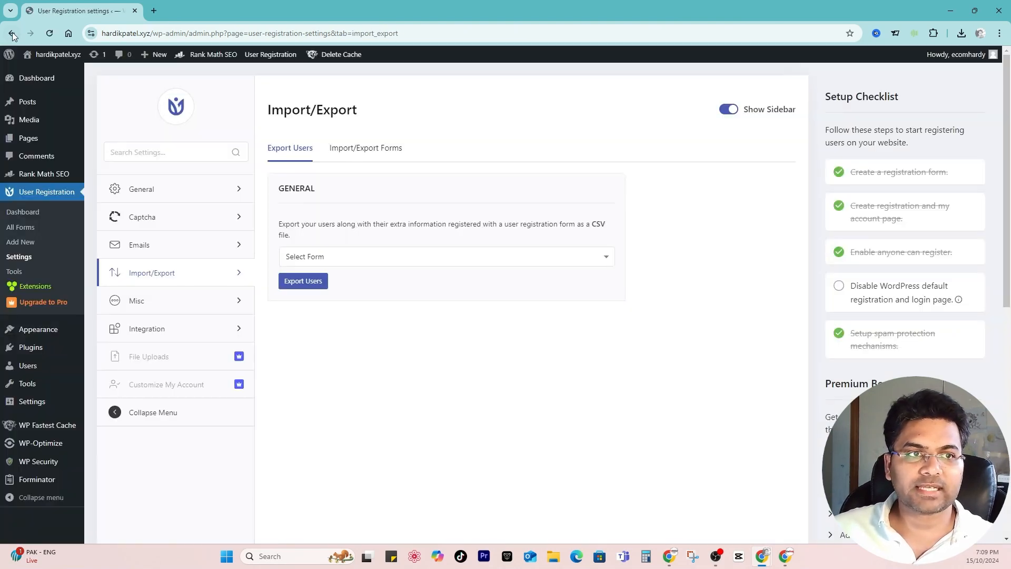
click(376, 263)
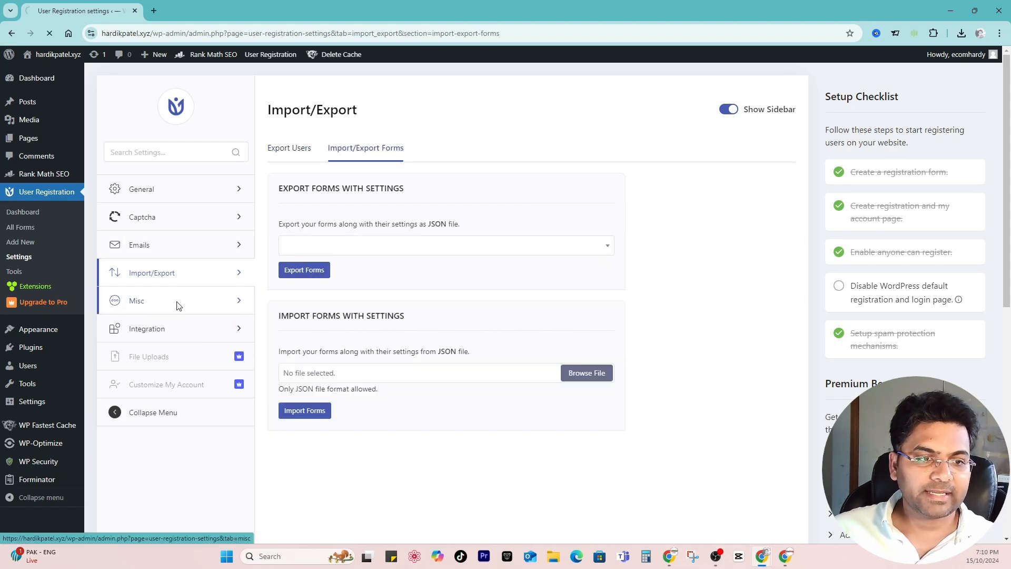
click(177, 305)
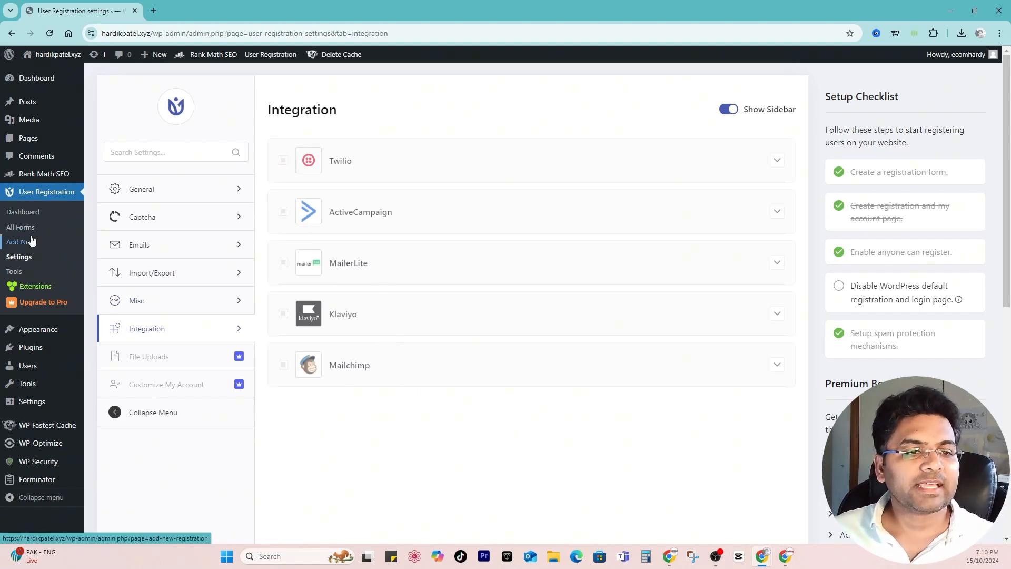
Start adding a new registration form and look through all available form templates
click(17, 227)
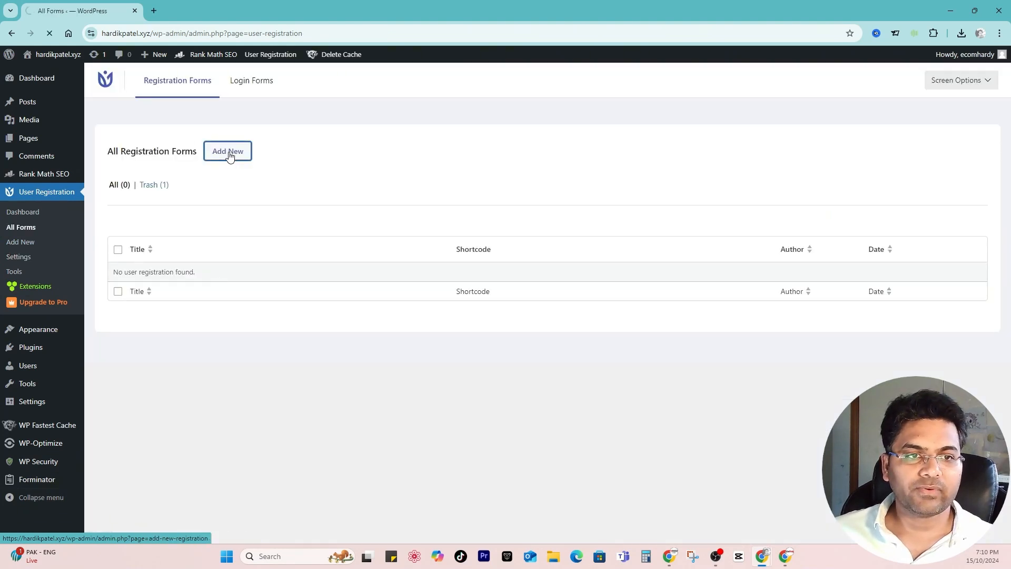
click(229, 153)
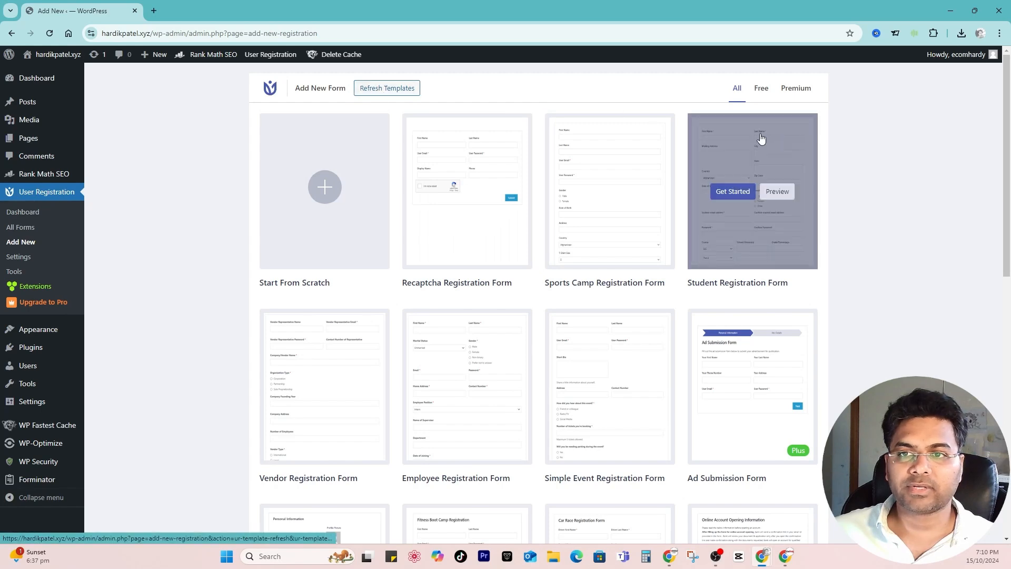
scroll(282, 316, down, 5)
scroll(470, 305, up, 5)
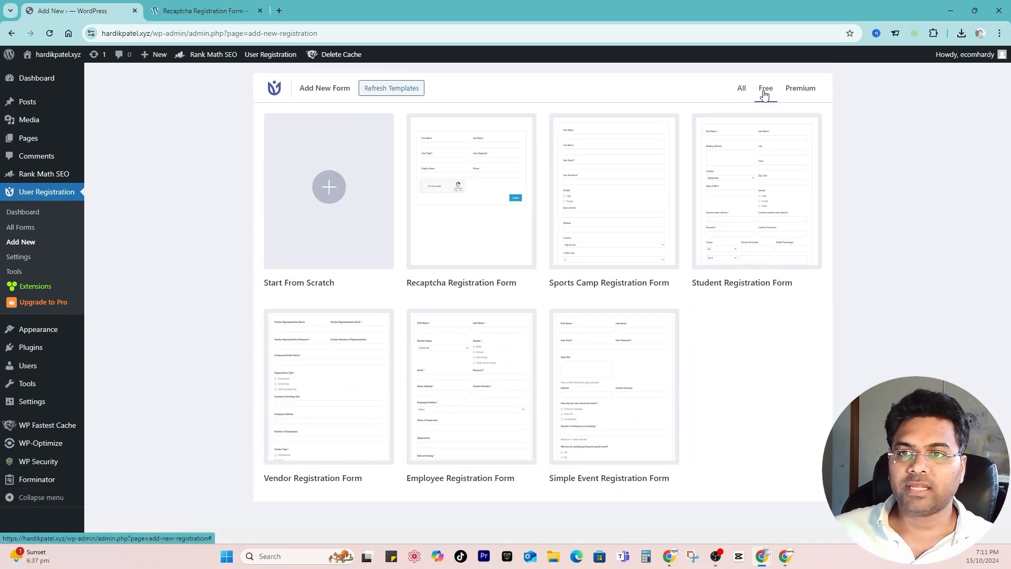
Check the premium form templates and filter the template list to the free ones
click(800, 90)
scroll(482, 280, down, 2)
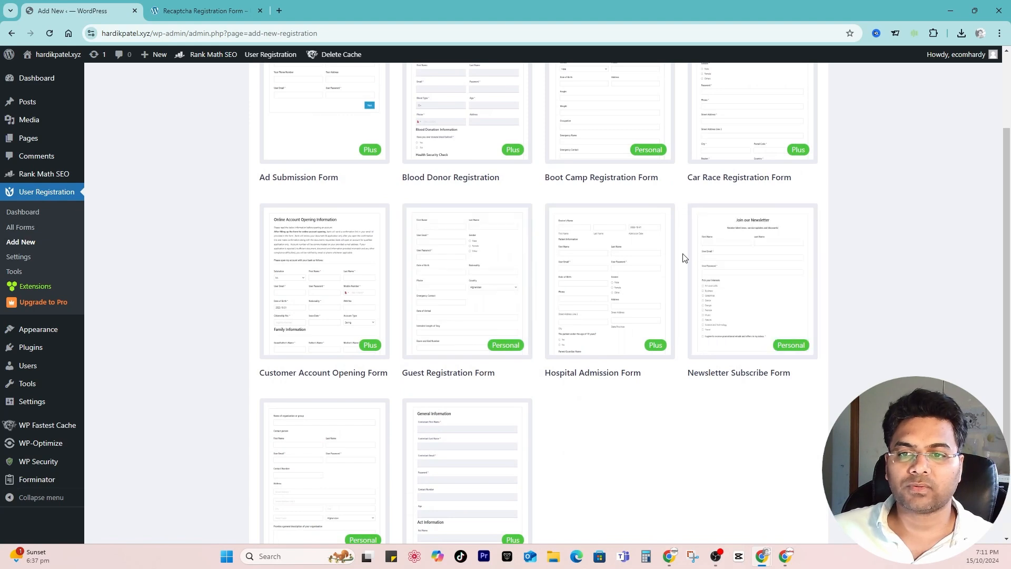
scroll(683, 255, up, 2)
click(758, 91)
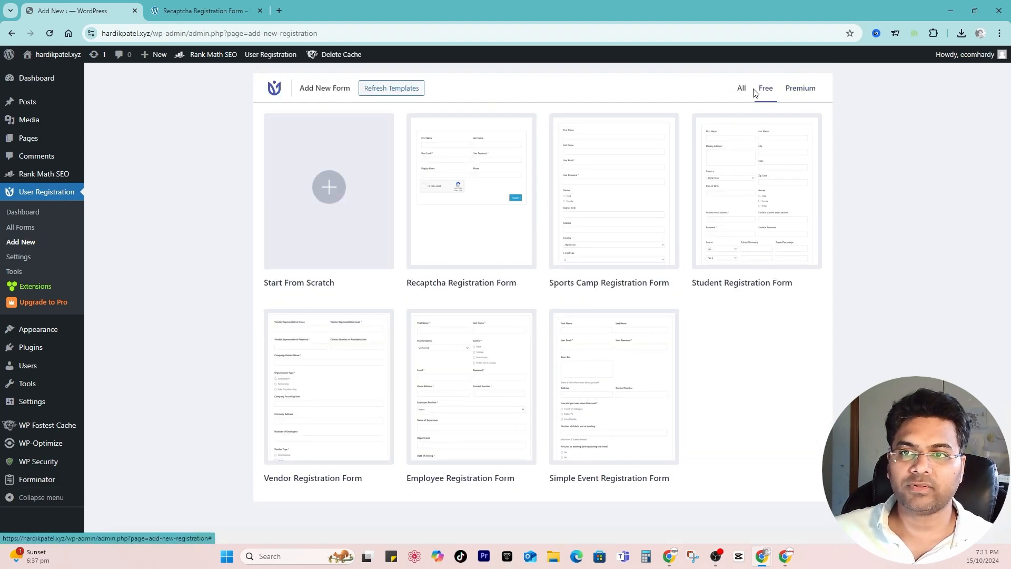
Create a form named "Sign up" from the free Recaptcha Registration Form template
mouse_move(460, 271)
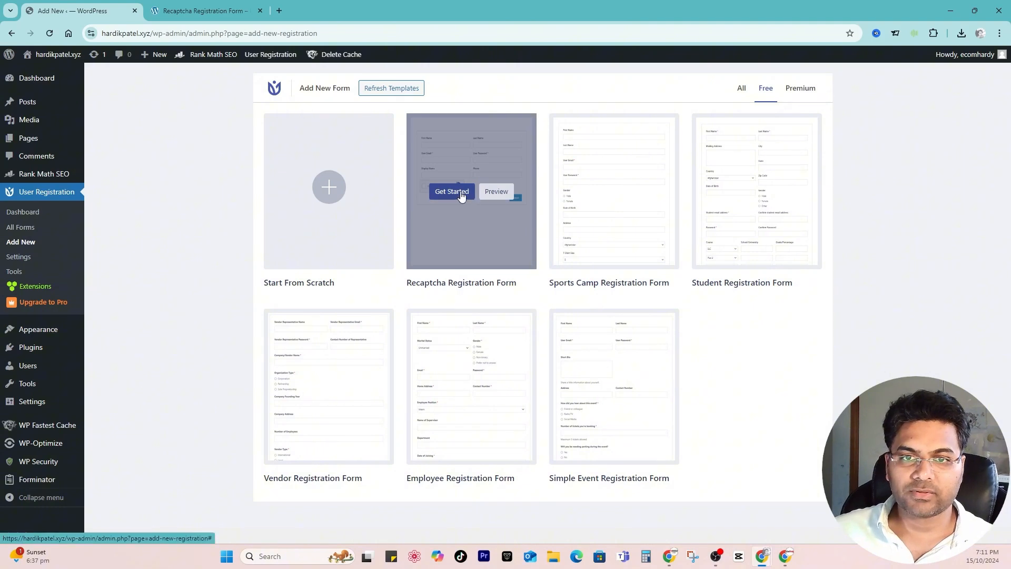
click(328, 188)
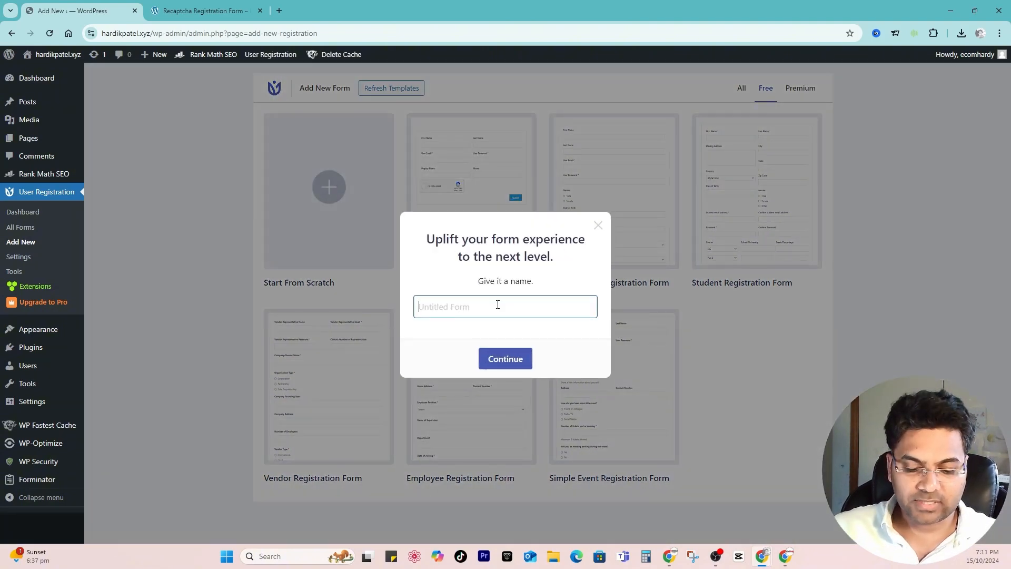
text(Sign up)
click(506, 359)
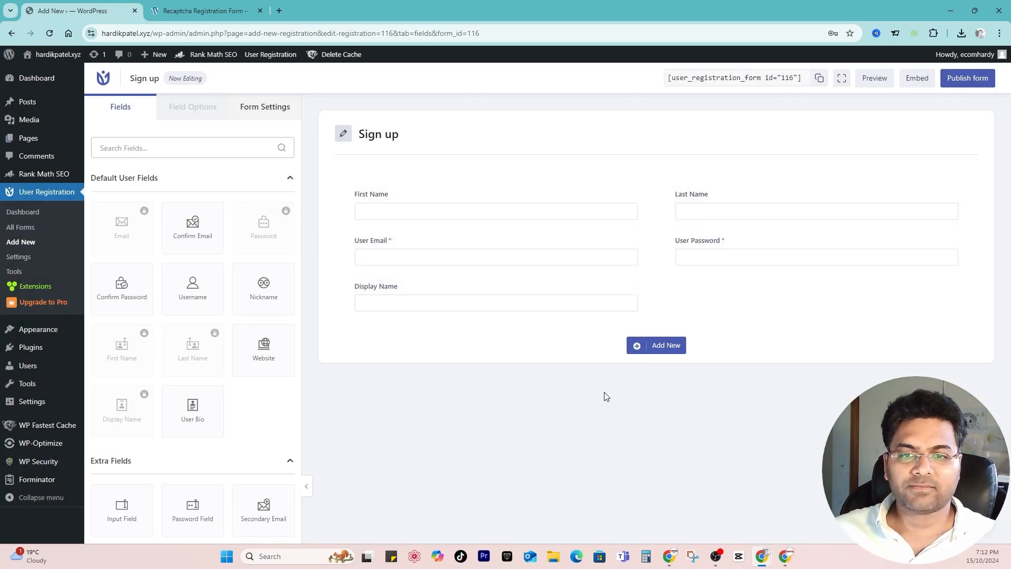
Preview the Sign up form, and look over its general form settings and the available fields
click(877, 80)
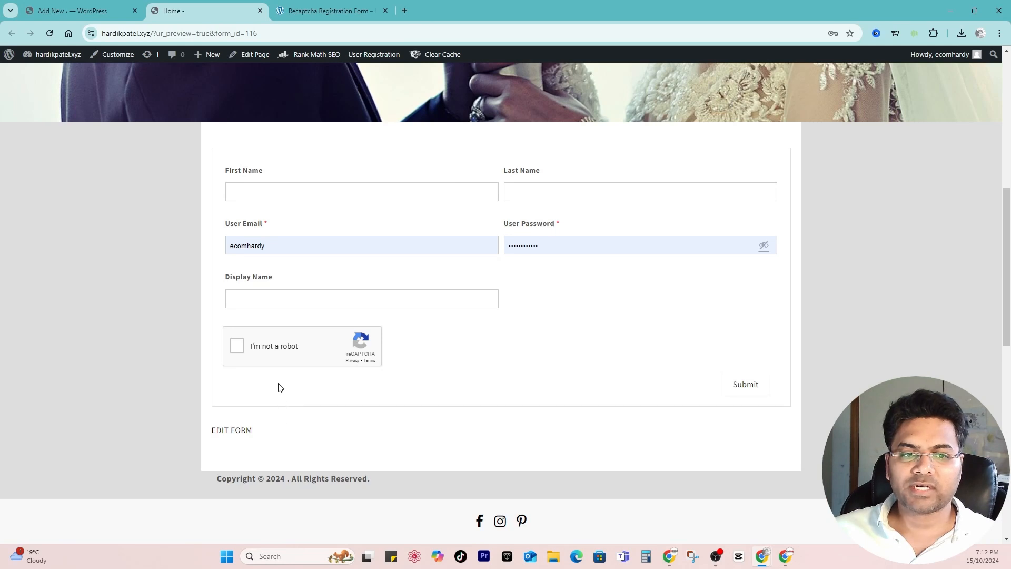
click(92, 10)
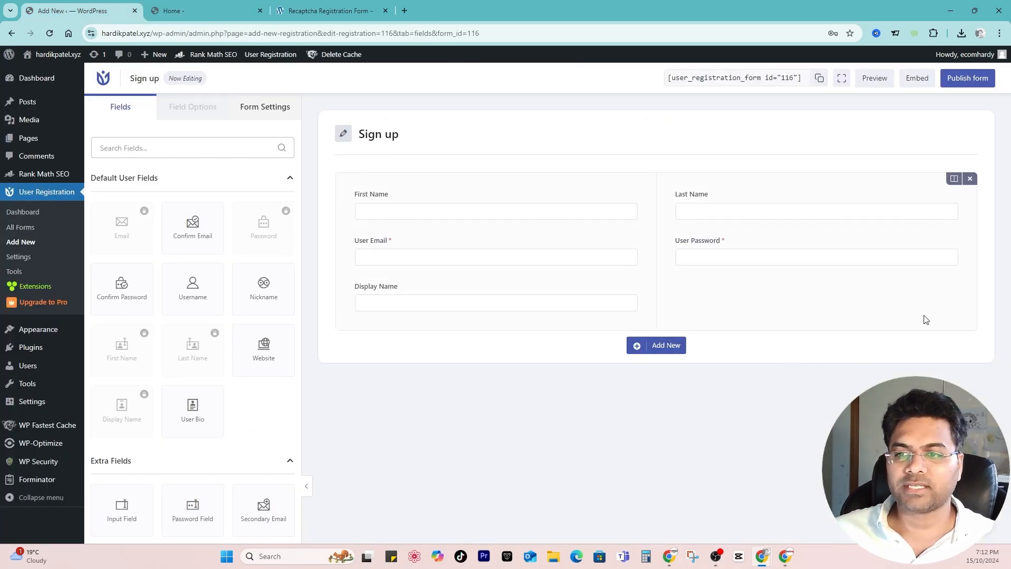
click(255, 120)
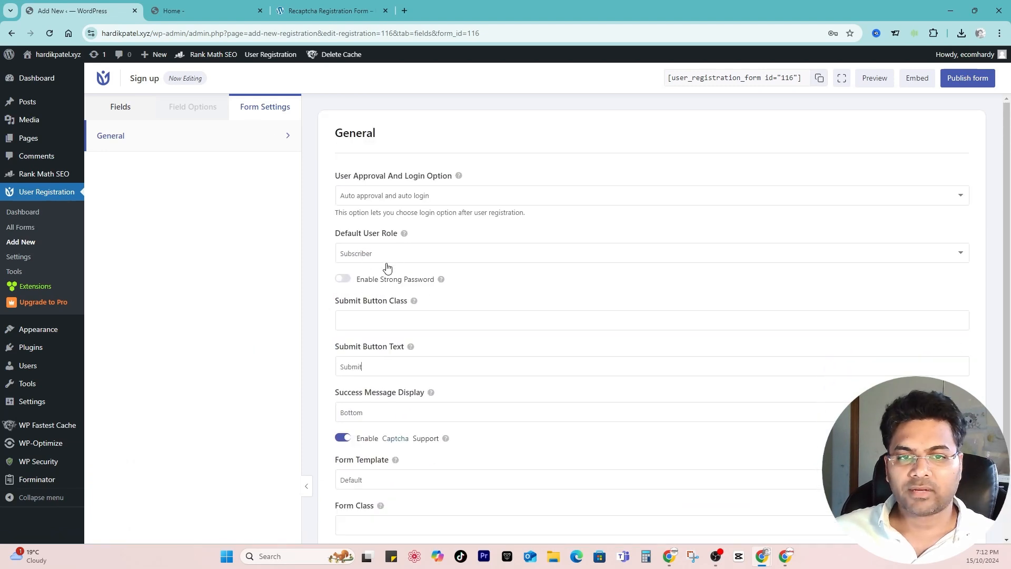
click(125, 108)
scroll(211, 203, down, 10)
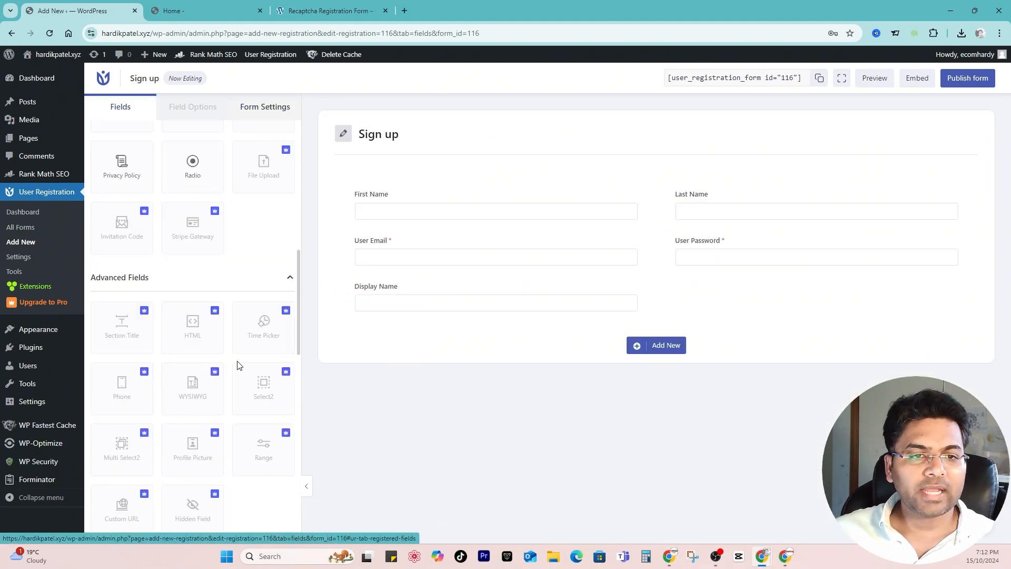
scroll(232, 358, up, 6)
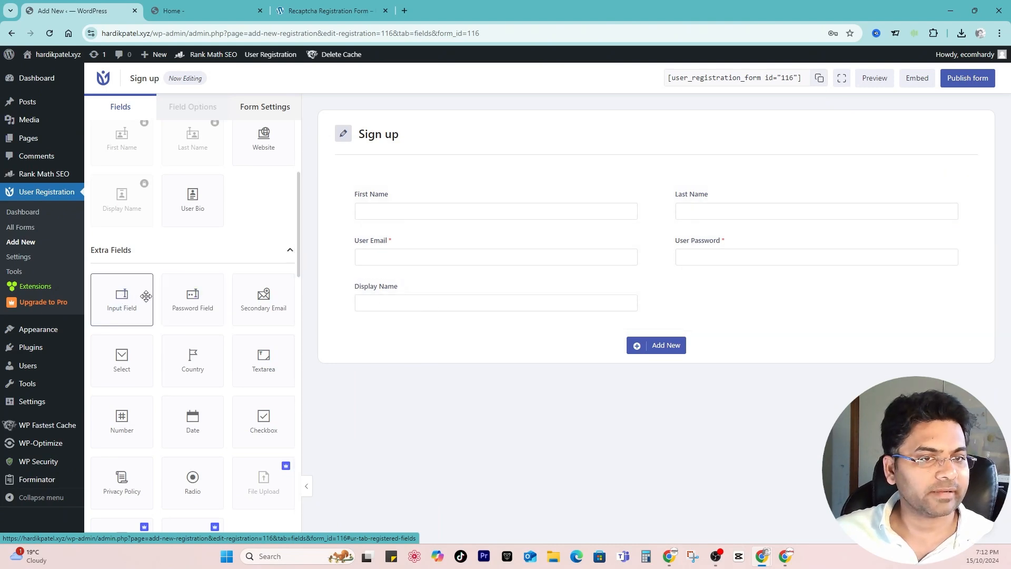
Publish the Sign up form and copy its shortcode
click(963, 80)
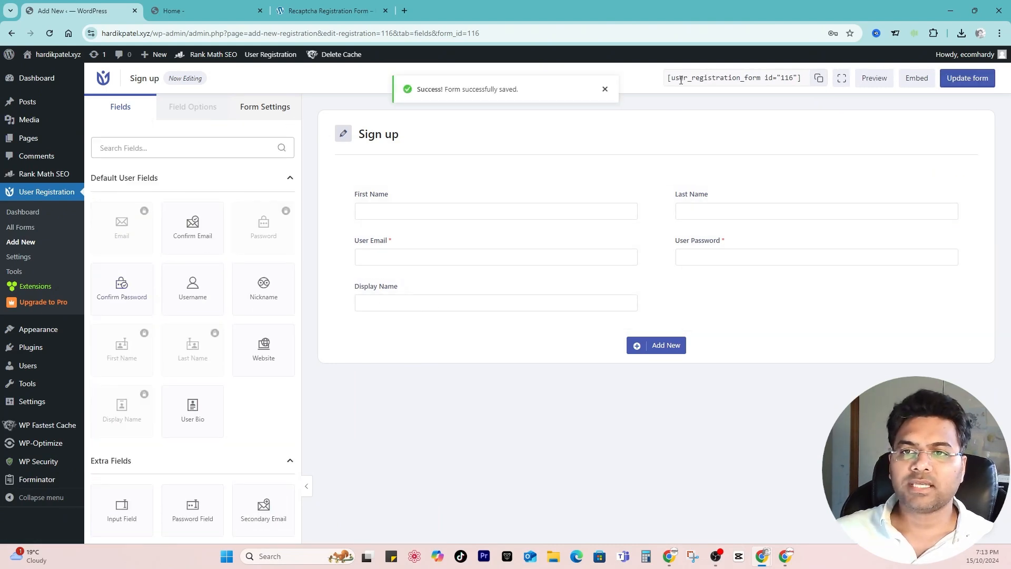
click(779, 78)
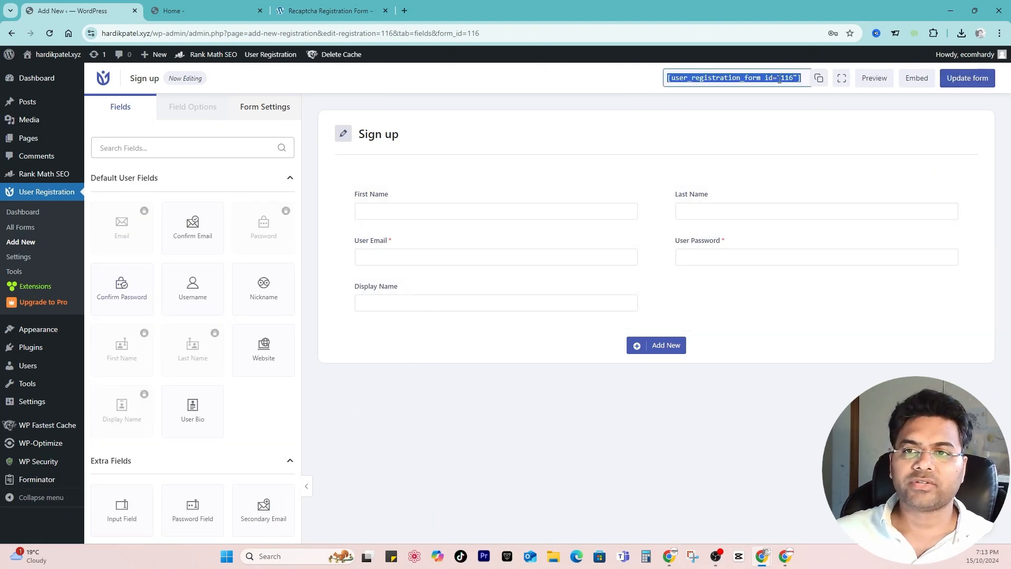
click(819, 78)
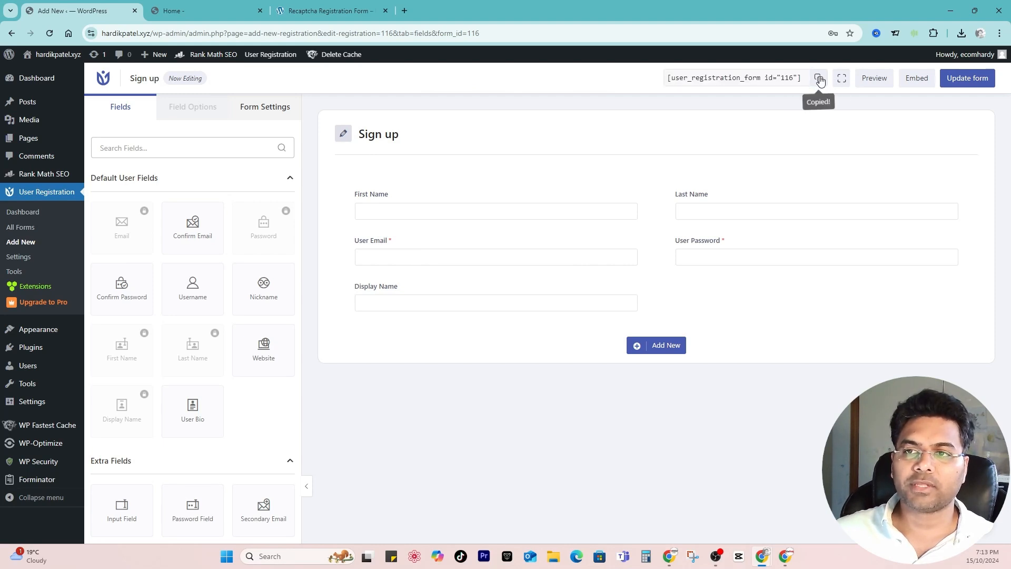
Open the site's page list in a separate browser tab and add a new page titled "Create an Account"
mouse_move(66, 143)
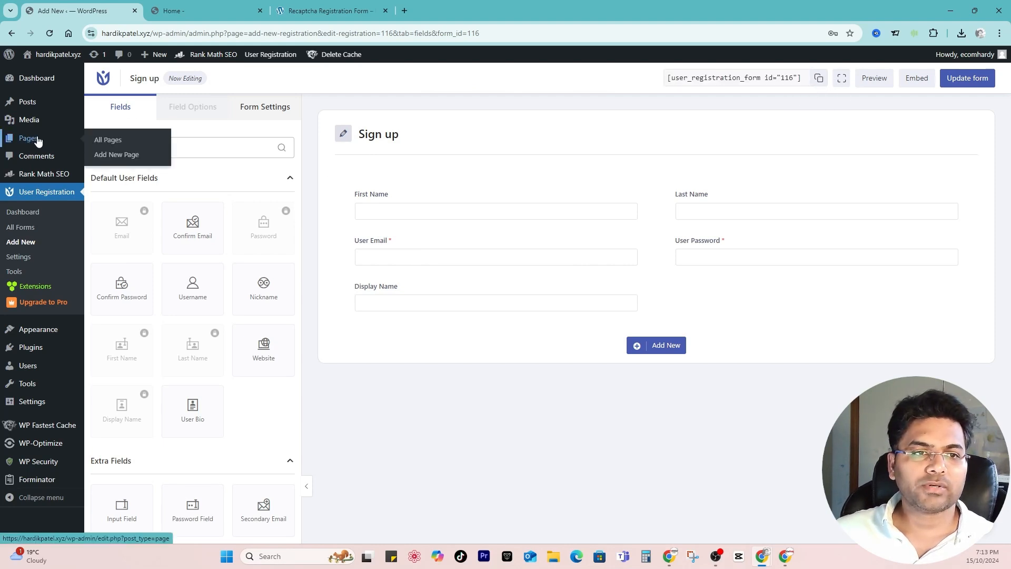
right_click(108, 141)
click(121, 153)
click(238, 12)
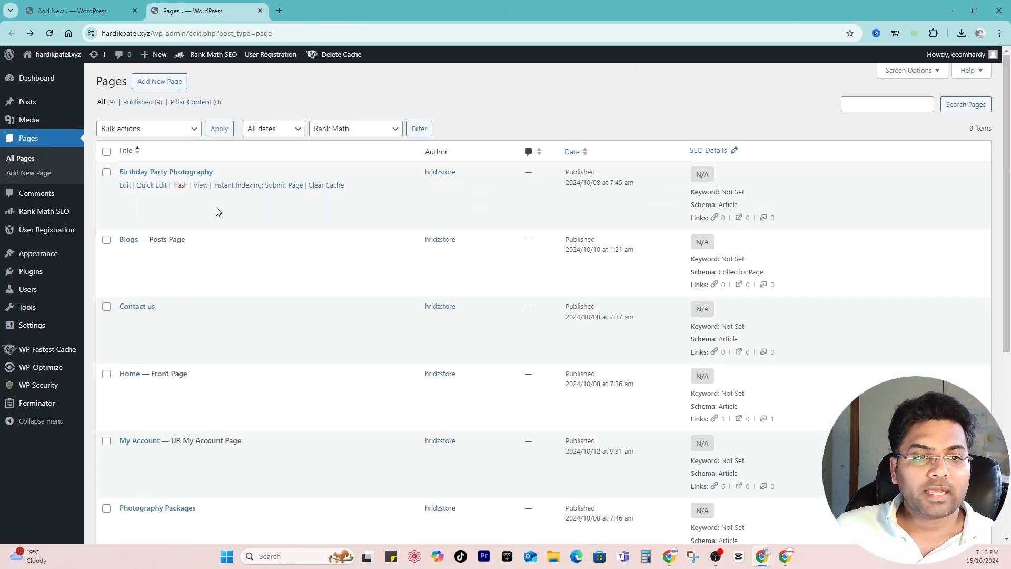
scroll(405, 203, down, 5)
scroll(384, 247, up, 6)
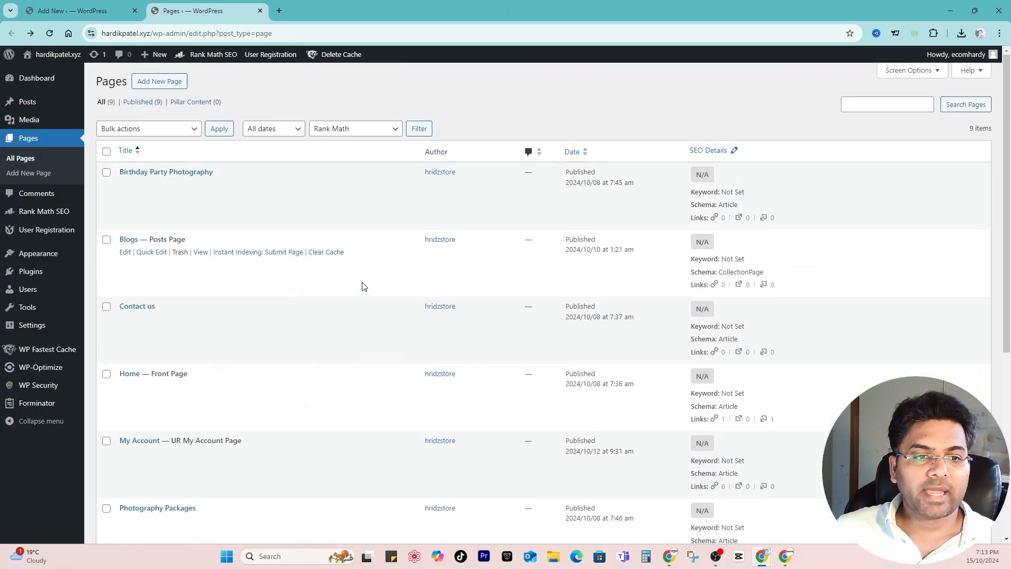
click(153, 84)
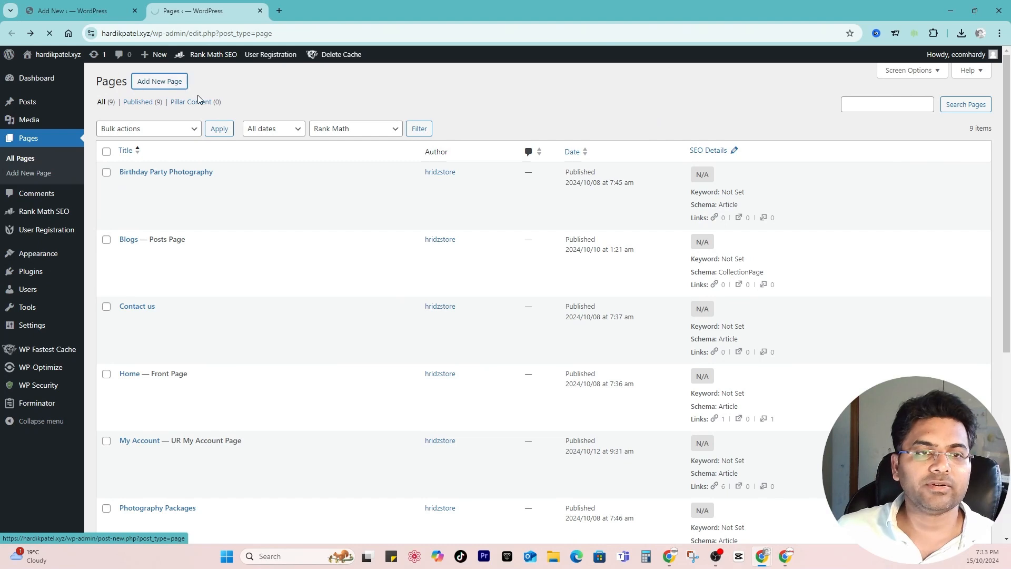
text(Create an)
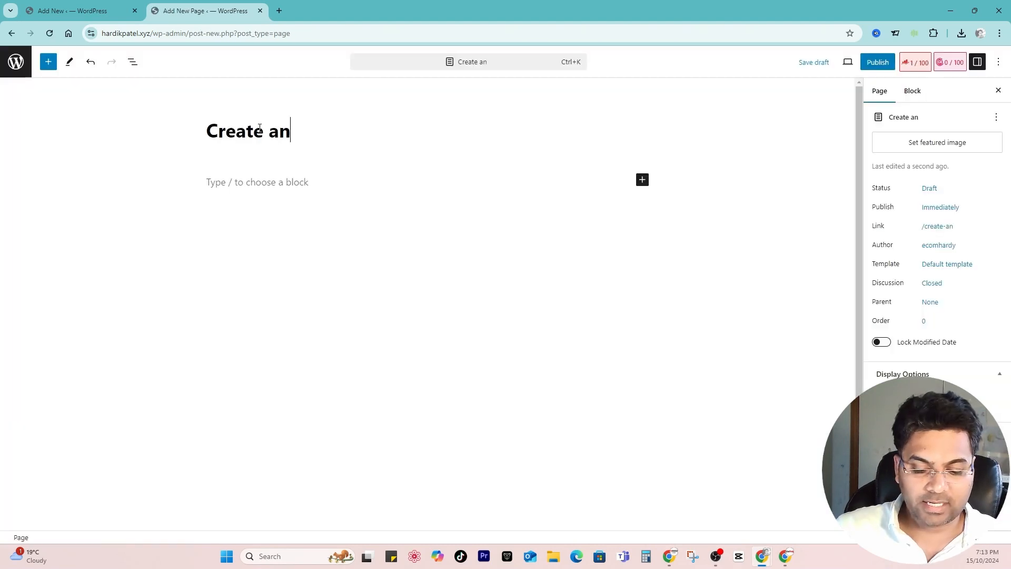
text( Account)
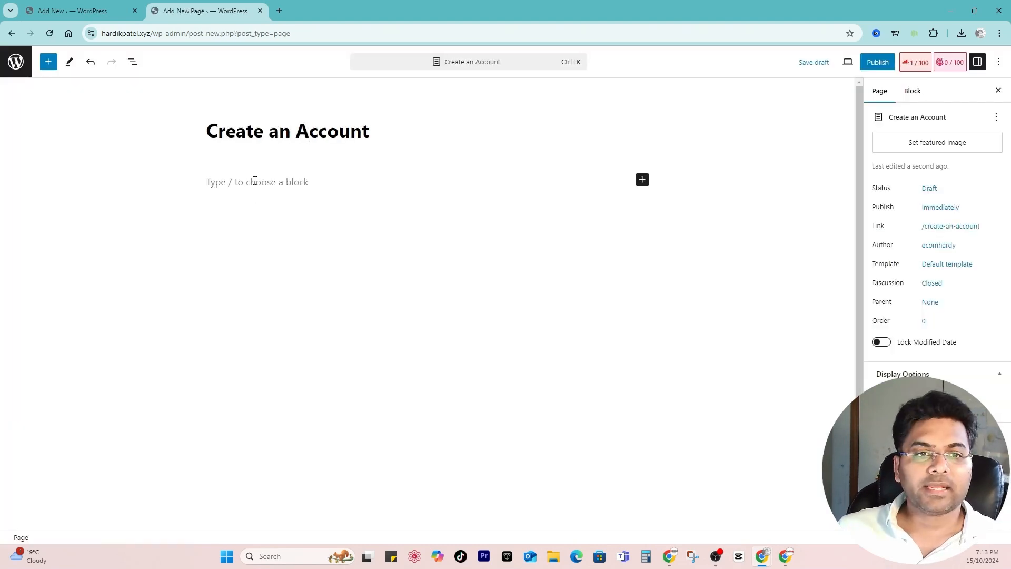
Add a Shortcode block containing [user_registration_form id="116"] to the Create an Account page and publish the page
click(251, 191)
click(642, 180)
text(short)
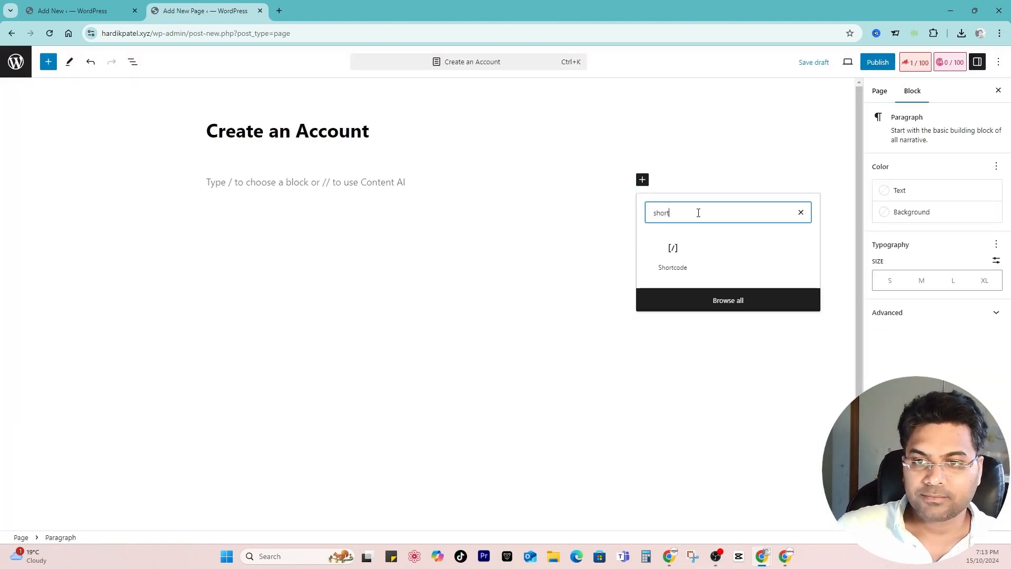
click(672, 255)
key(ctrl+v)
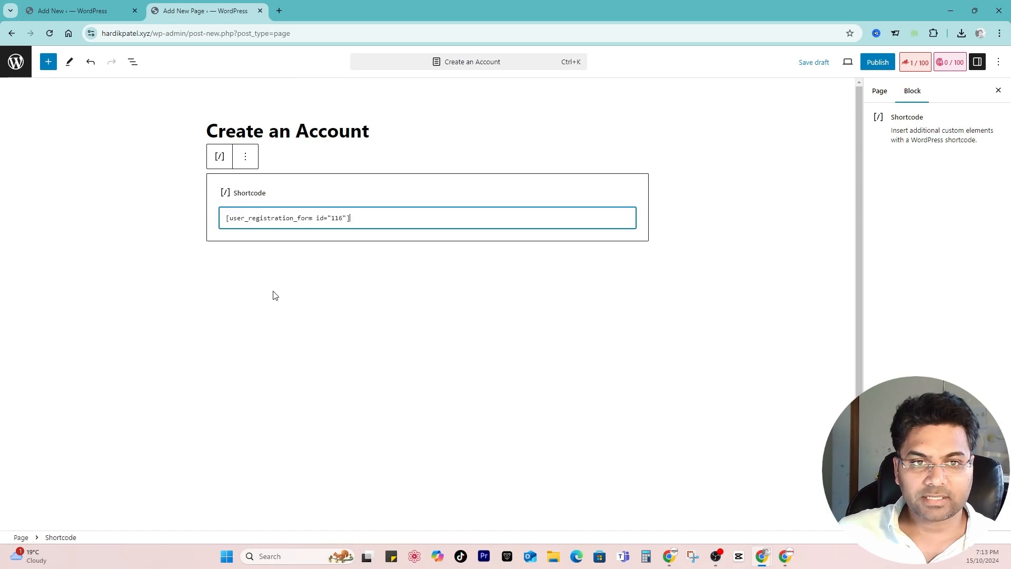
click(875, 63)
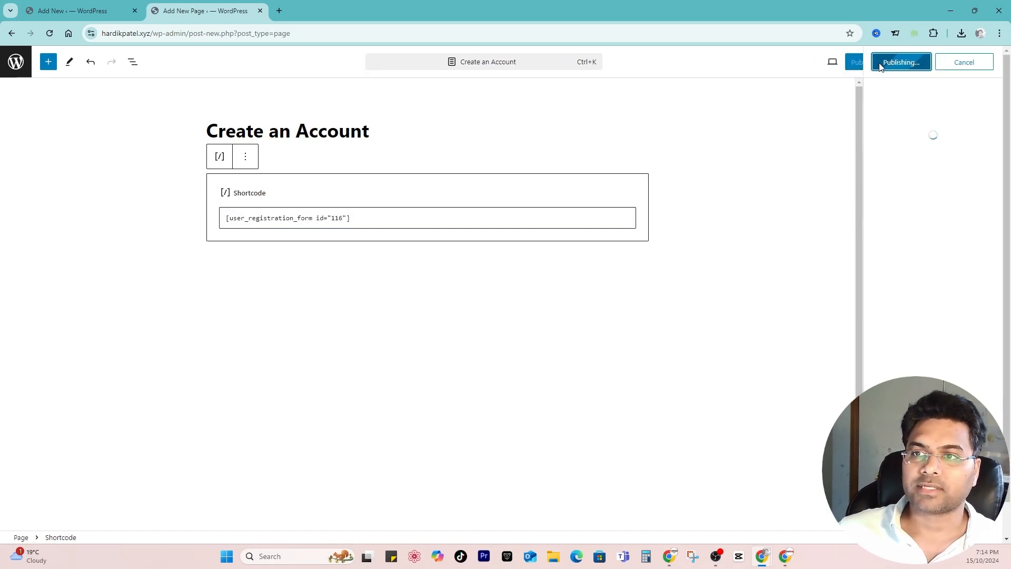
click(880, 64)
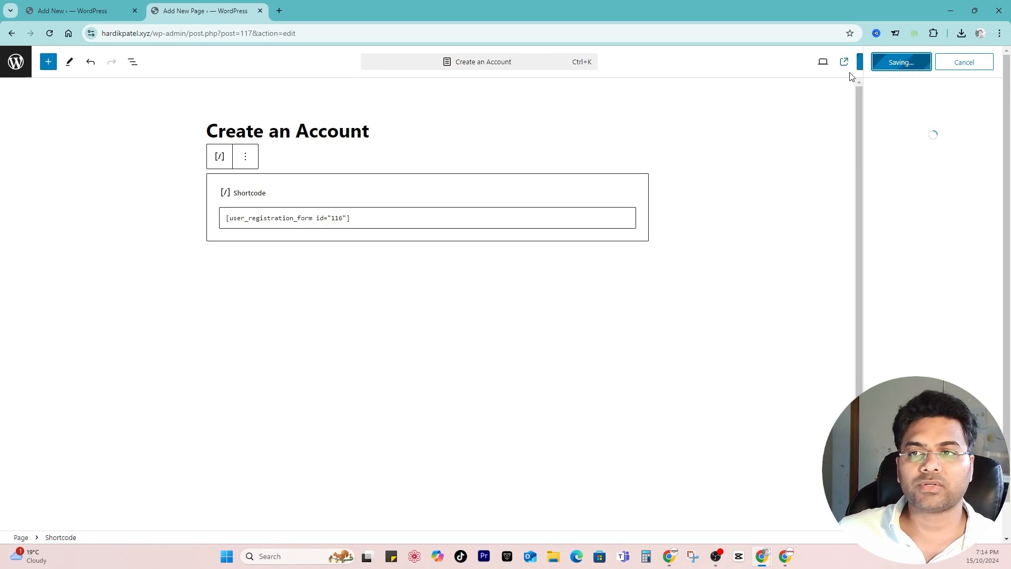
click(901, 178)
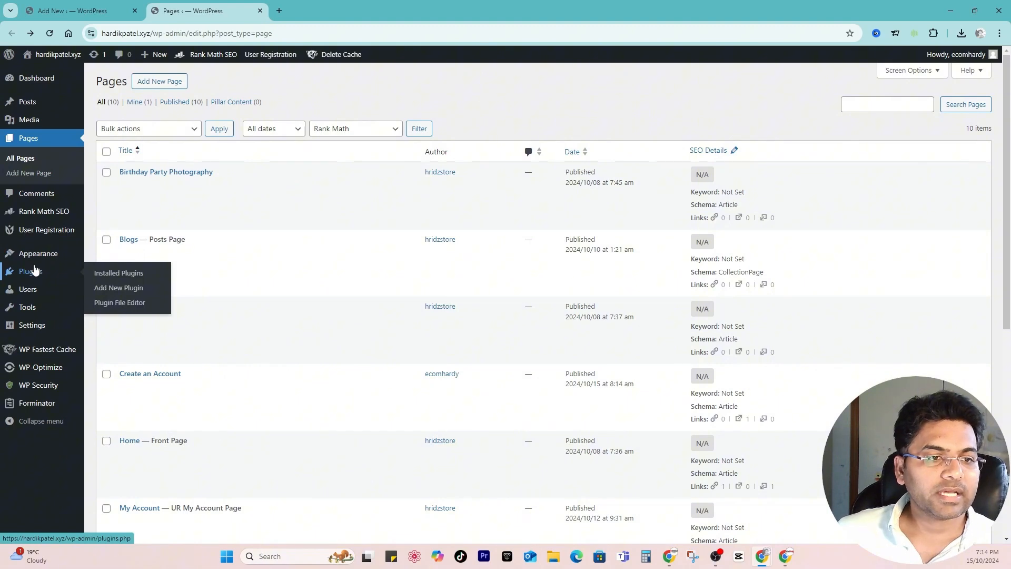
Add the My Account and Registration pages to the site's Main menu
mouse_move(78, 262)
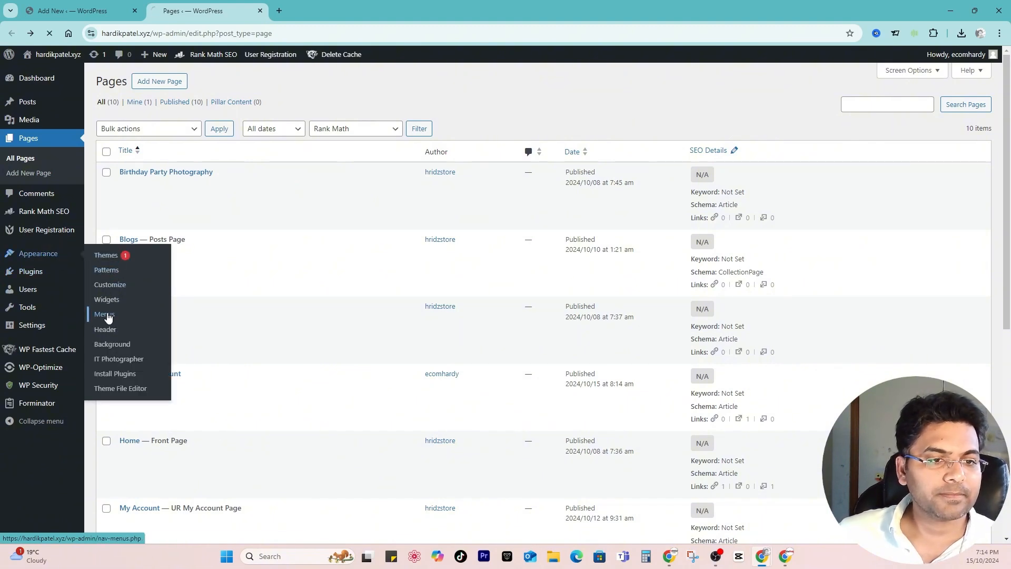
scroll(392, 476, down, 1)
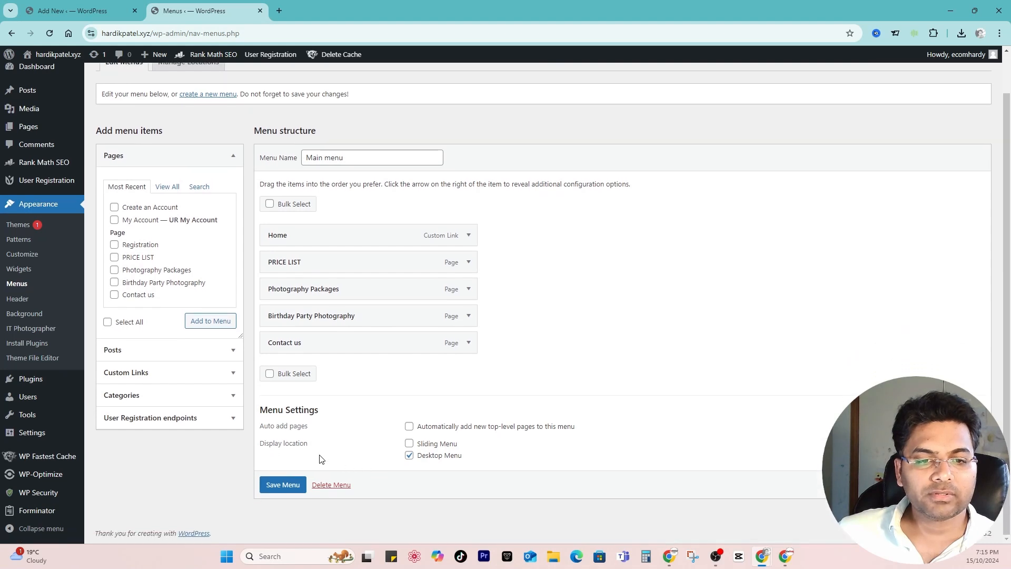
scroll(368, 369, up, 1)
click(317, 200)
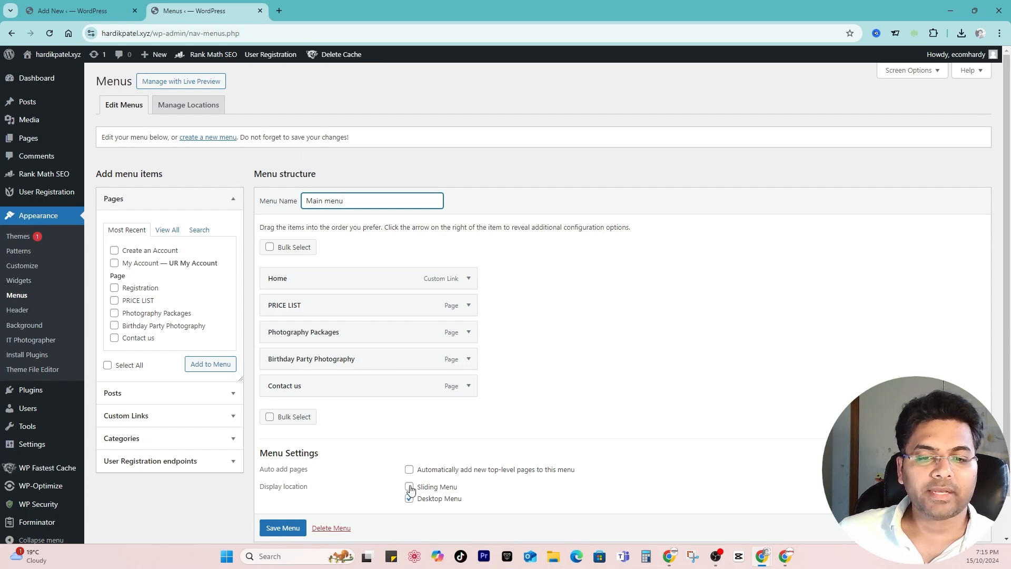
drag(265, 489, 306, 490)
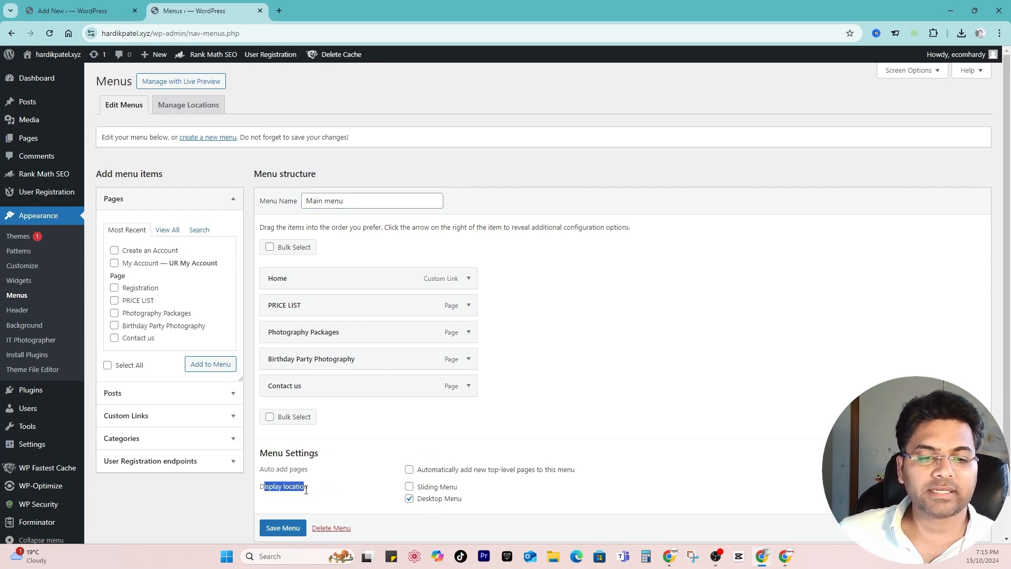
click(316, 492)
click(115, 263)
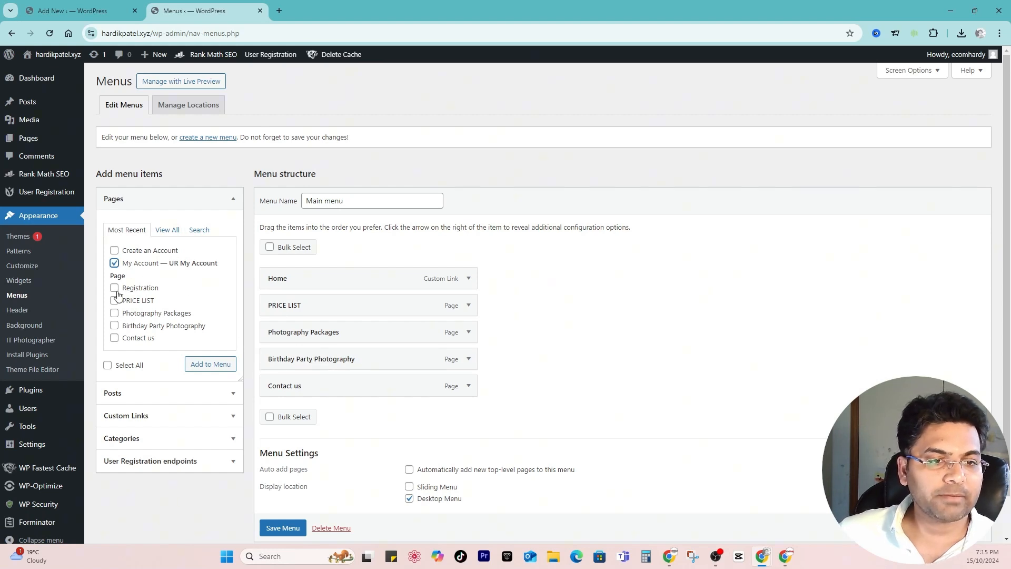
scroll(117, 295, down, 1)
click(113, 244)
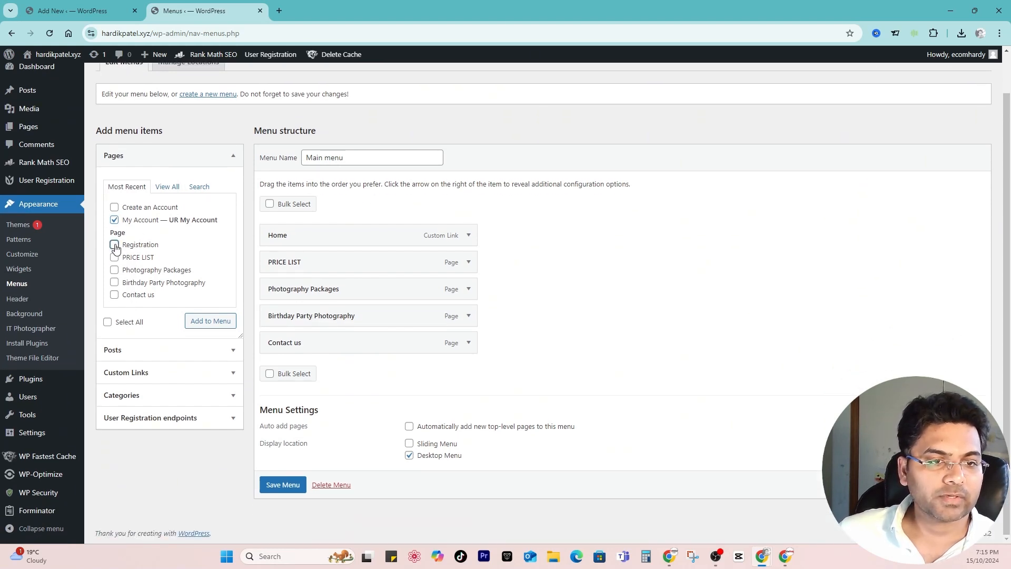
click(211, 321)
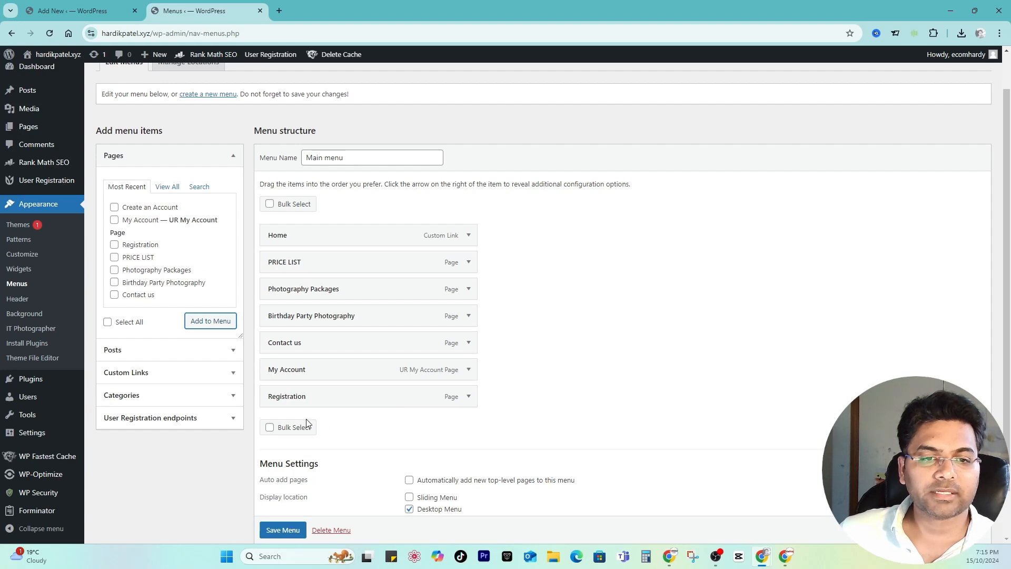
Replace the Registration item in the Main menu with the Create an Account page
click(468, 396)
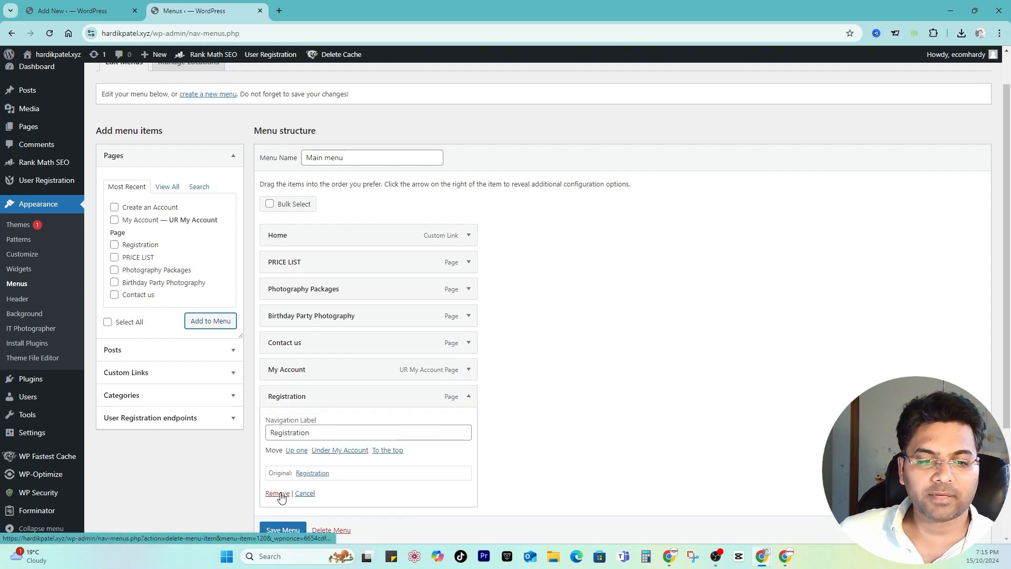
click(280, 492)
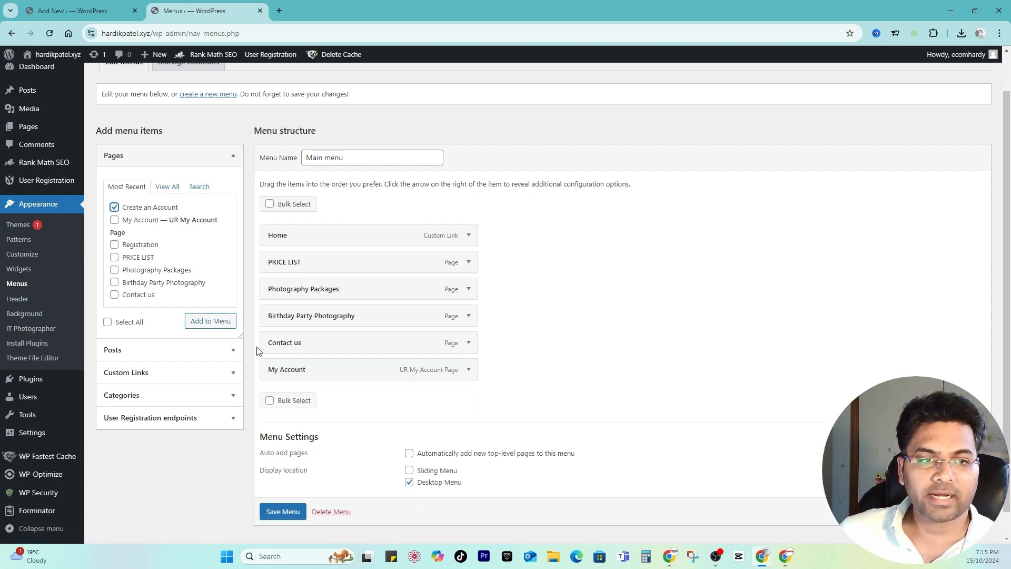
click(222, 321)
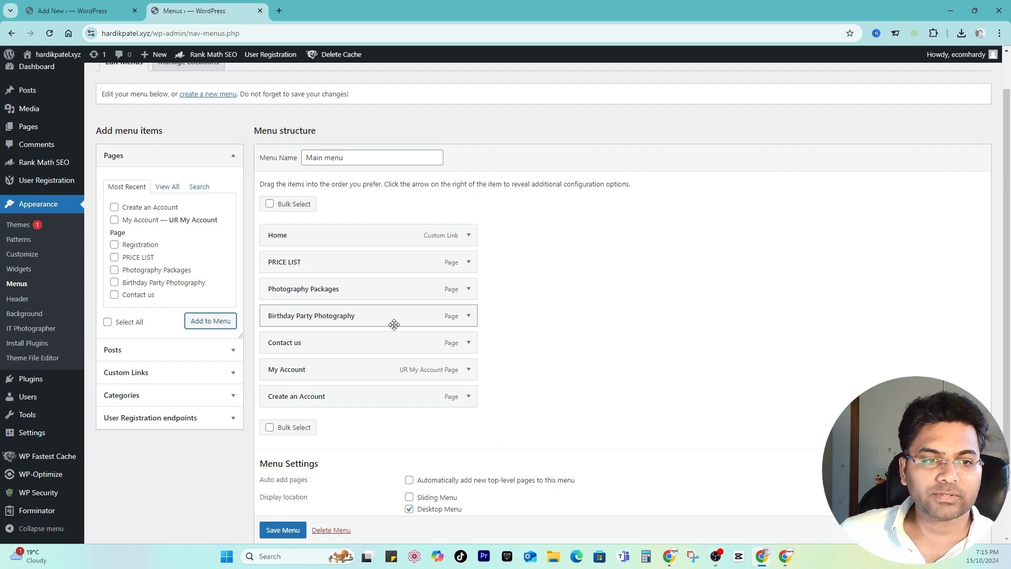
Save the Main menu, and delete the site's cache and minified CSS/JS
scroll(394, 325, down, 1)
click(287, 486)
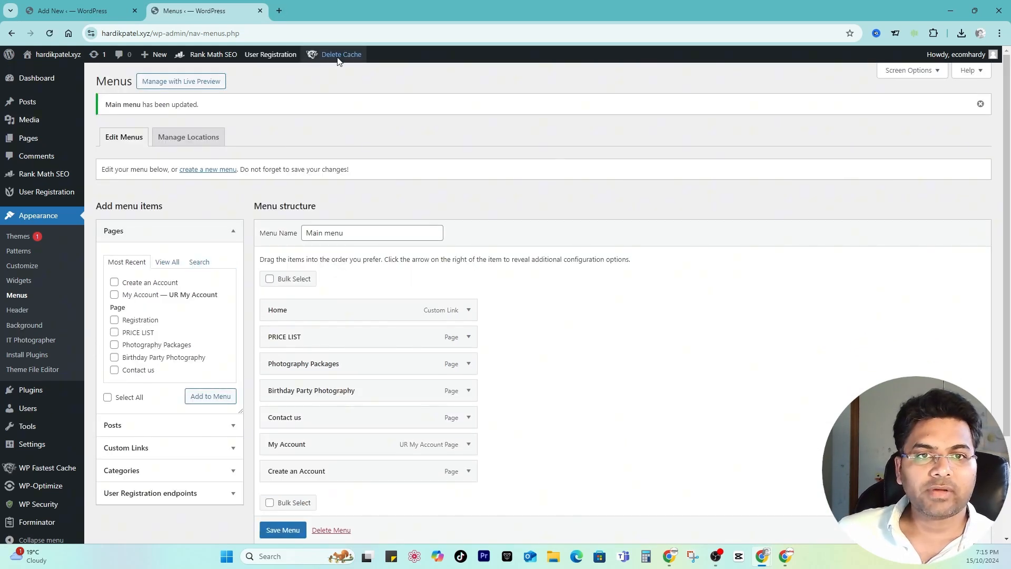
mouse_move(336, 56)
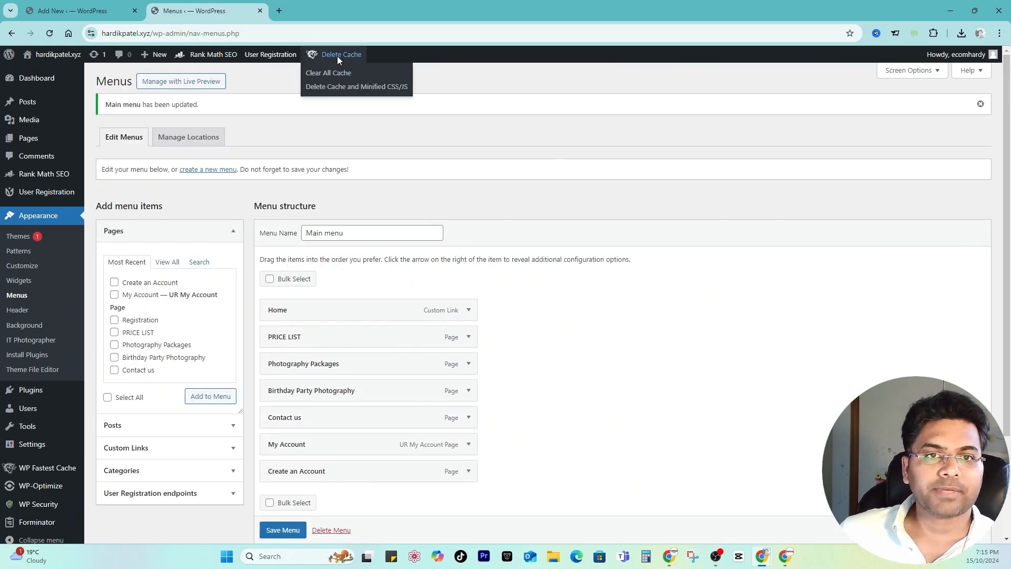
click(334, 86)
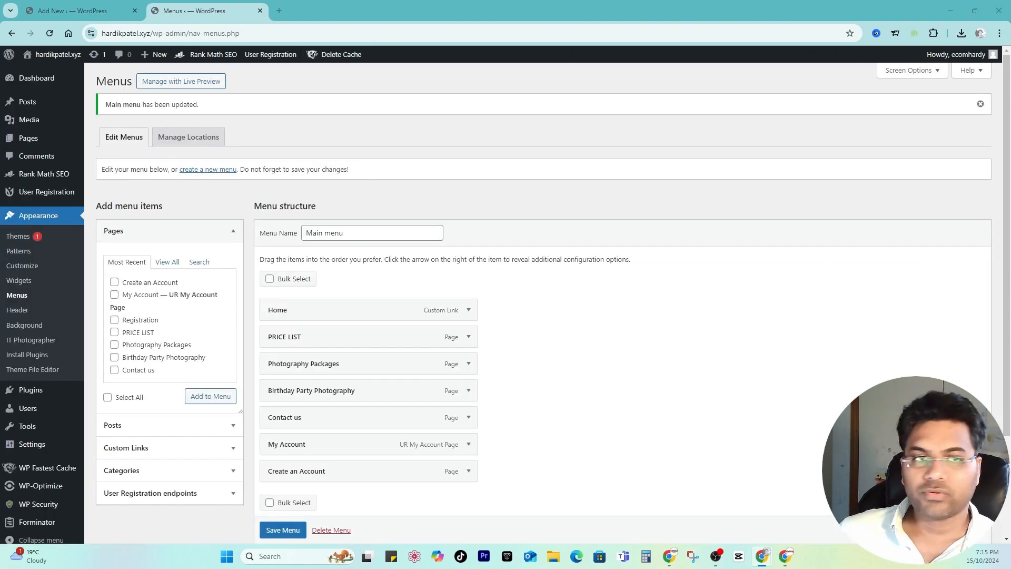
Review the live site's My Account page, examining its Dashboard, Change Password and Logout sections without confirming the logout
key(alt+Tab)
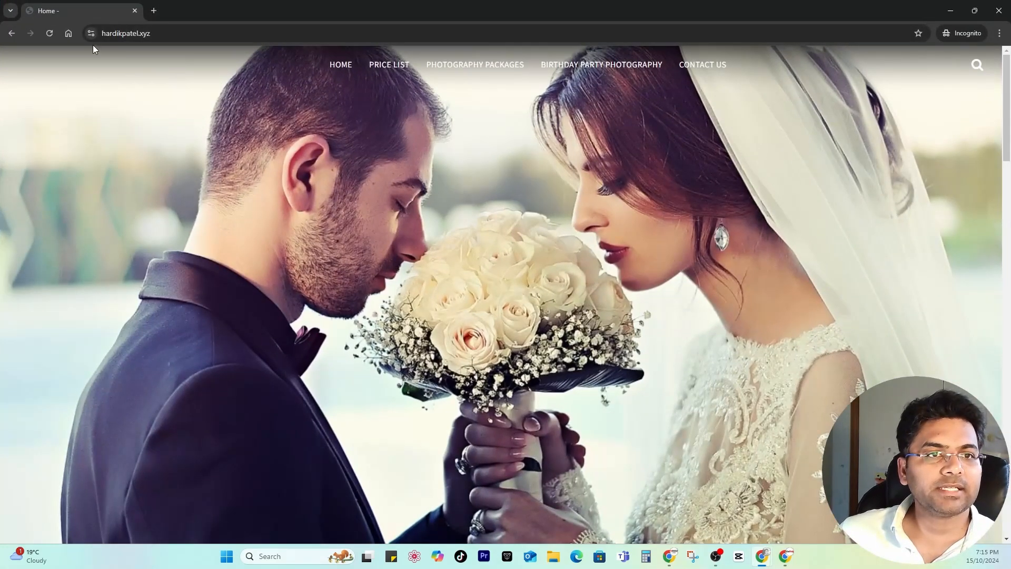
click(349, 65)
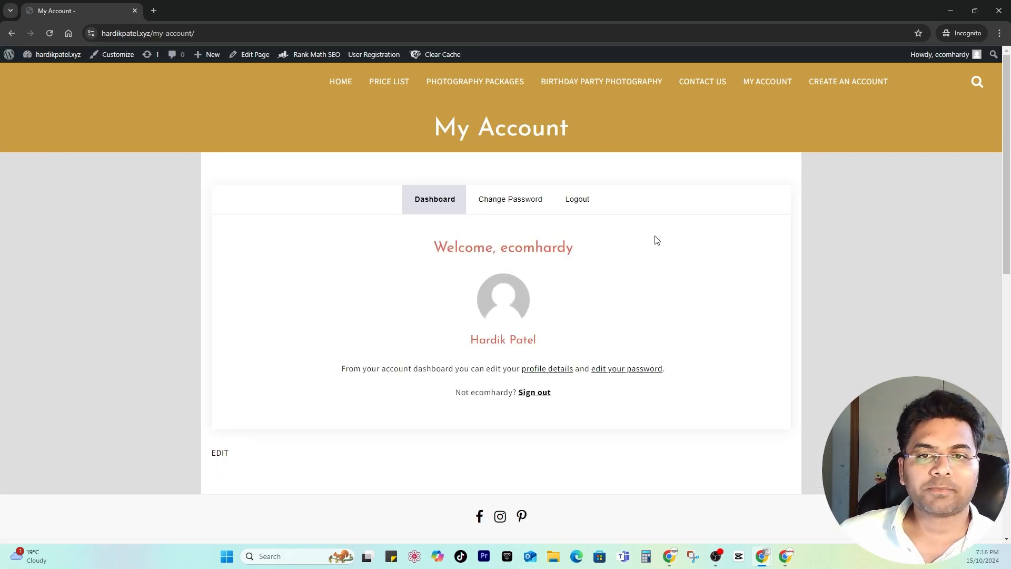
scroll(655, 240, down, 5)
scroll(645, 345, up, 5)
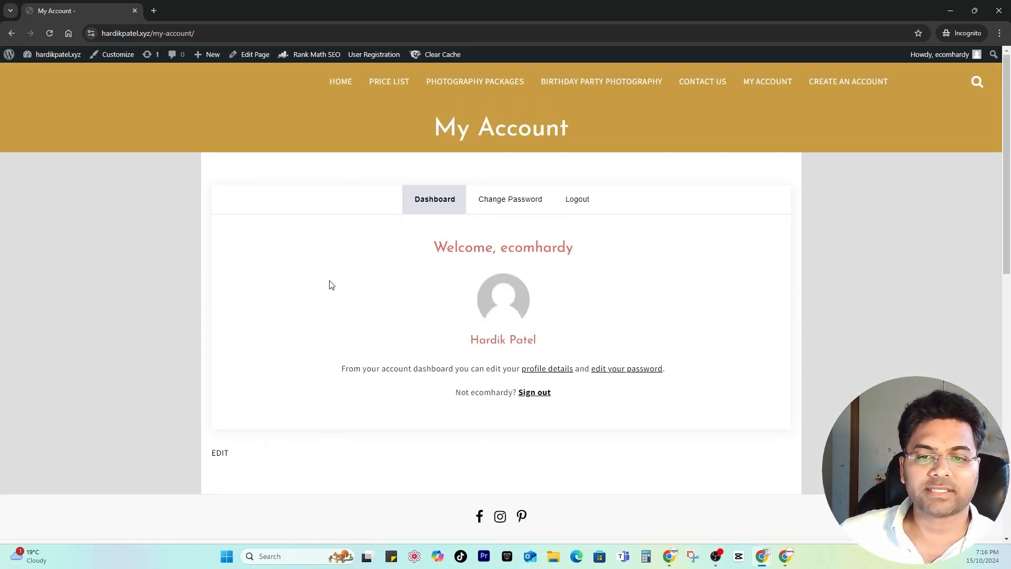
click(525, 205)
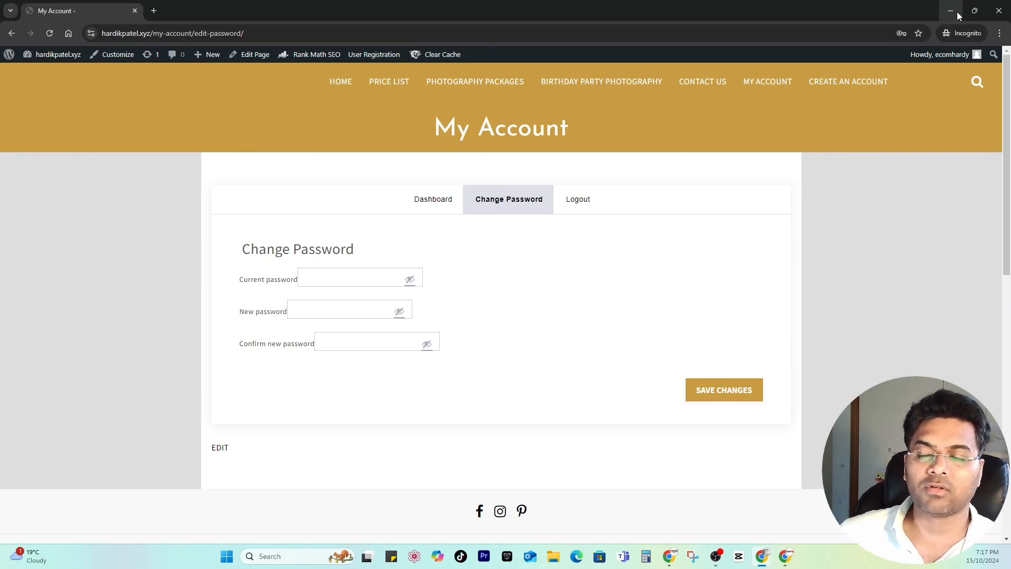
click(433, 199)
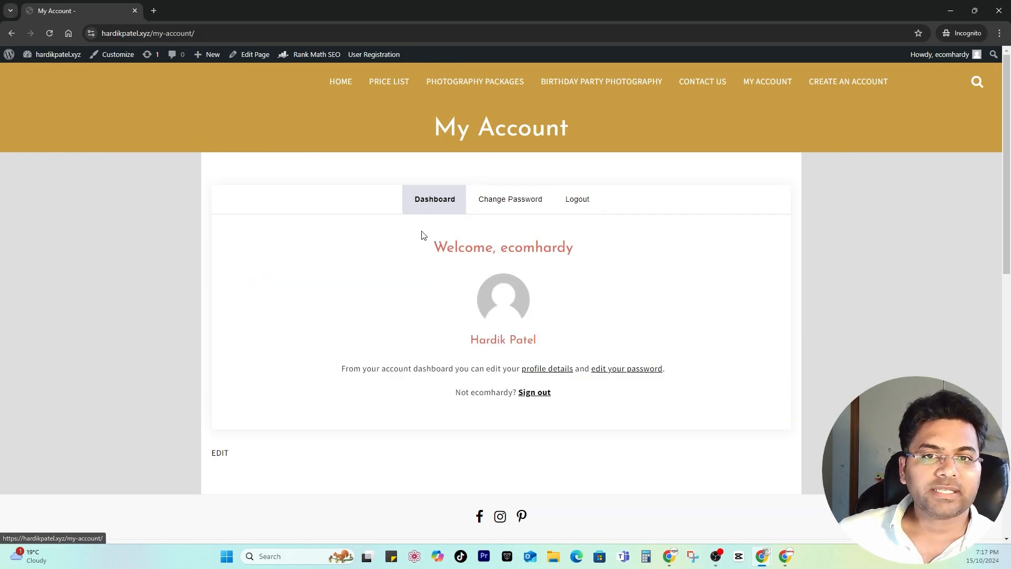
click(507, 199)
drag(226, 270, 445, 253)
click(318, 335)
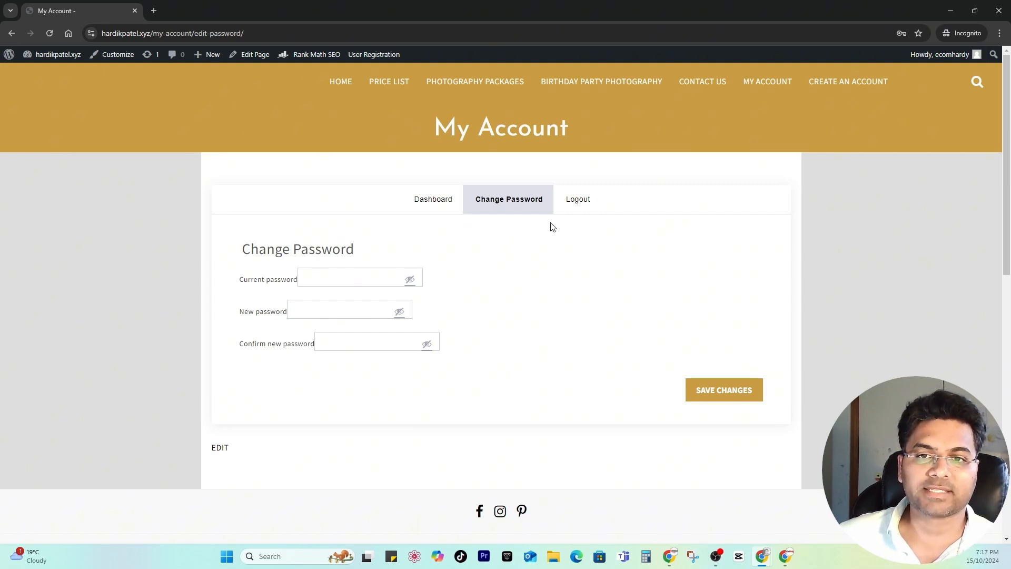
click(591, 202)
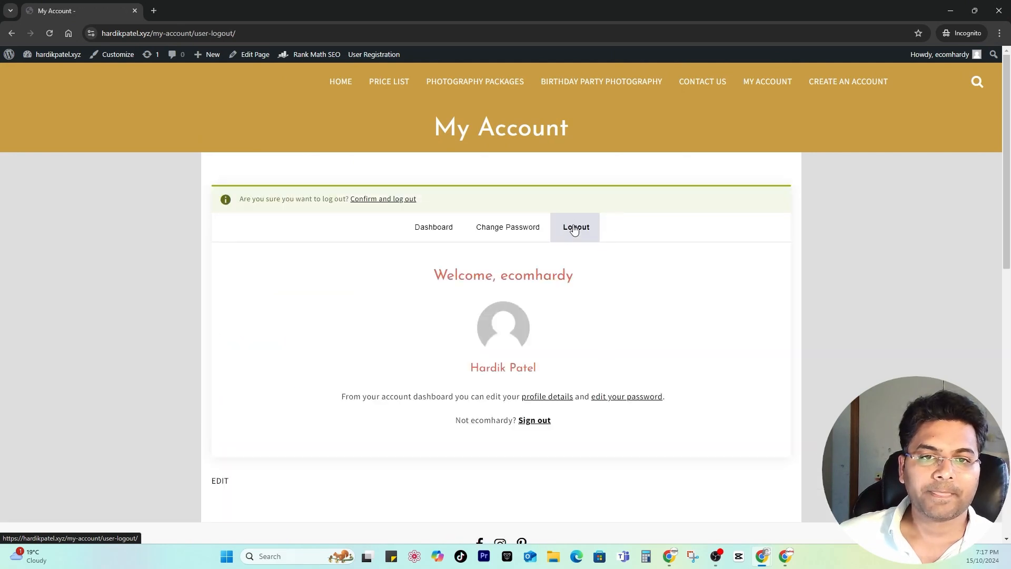
drag(253, 199, 408, 208)
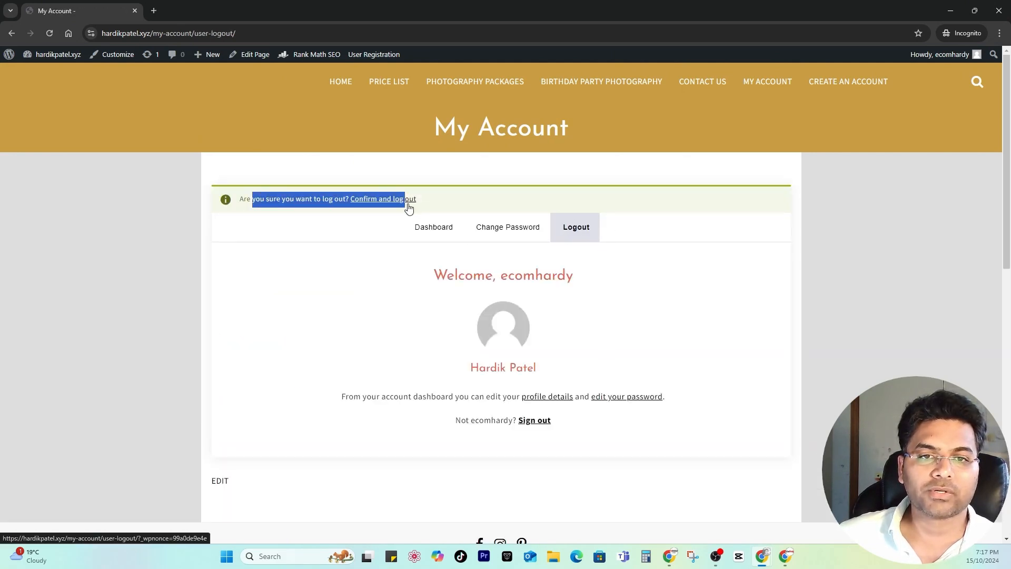
click(406, 209)
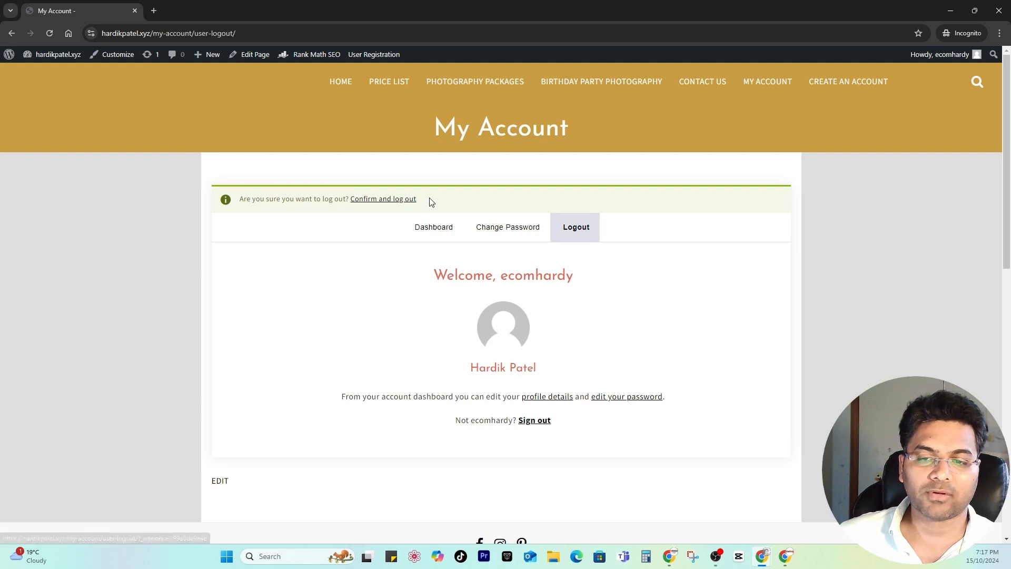
Open the live Create an Account page and check the registration form's fields
click(840, 83)
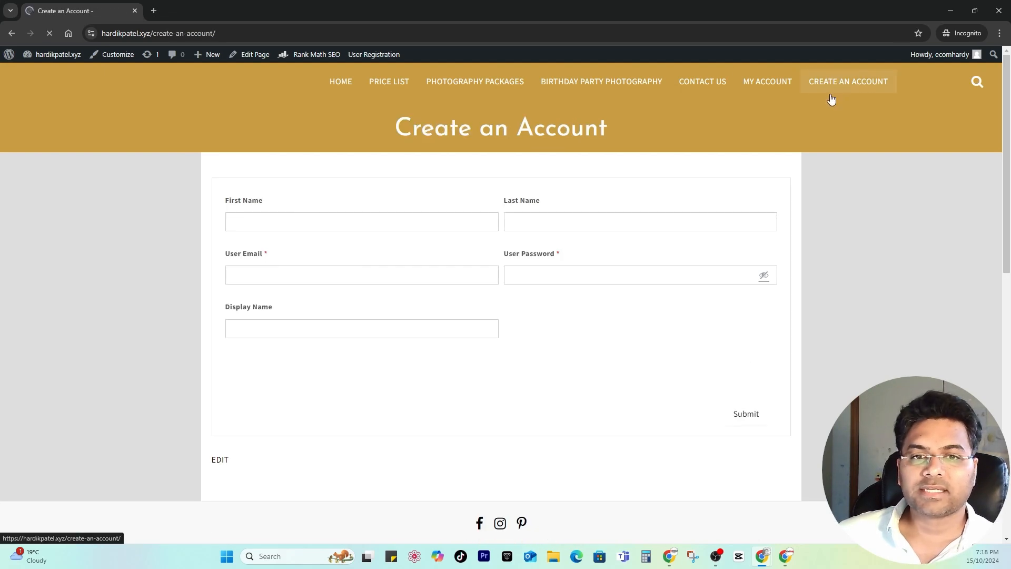
click(291, 224)
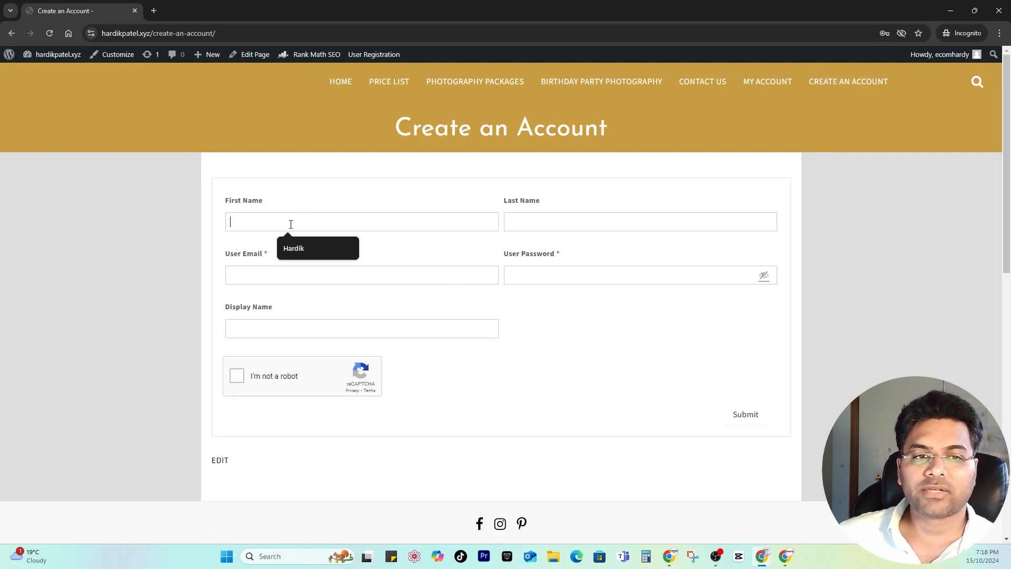
click(385, 193)
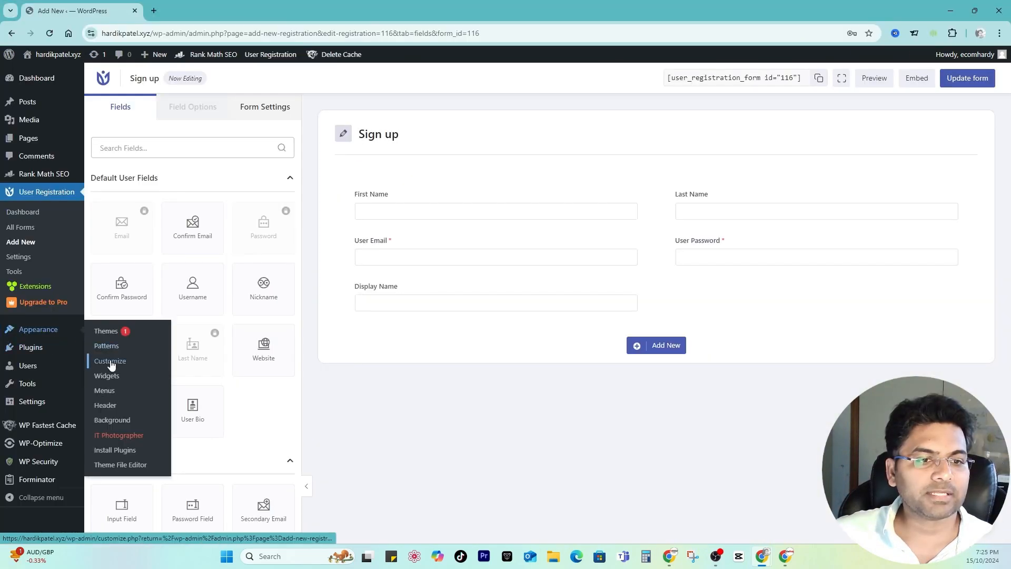
Open the theme Customizer in a new tab and add a .ur-frontend-form submit button rule with a lightblue background to the Additional CSS
right_click(110, 360)
click(152, 389)
click(206, 7)
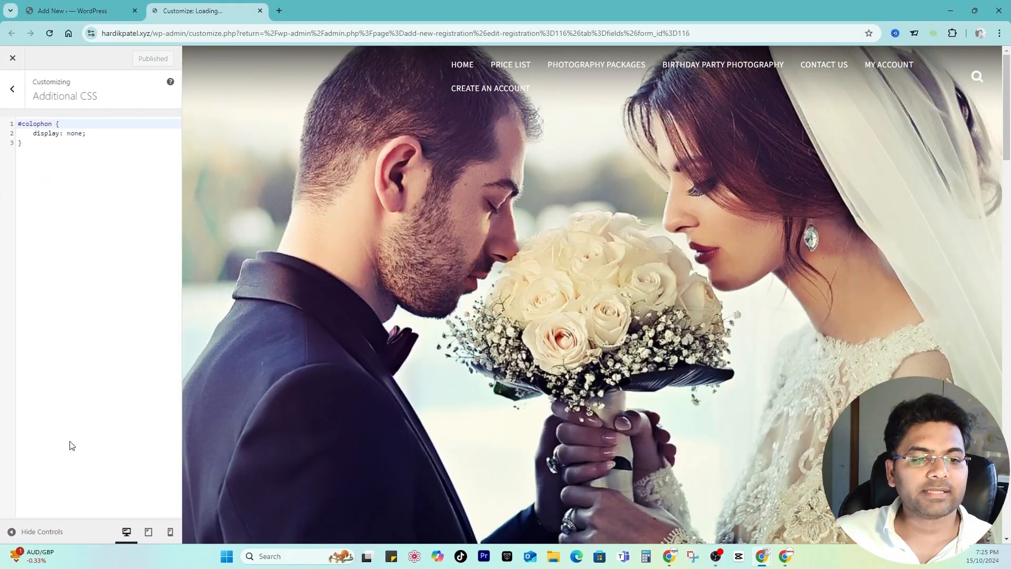
click(40, 146)
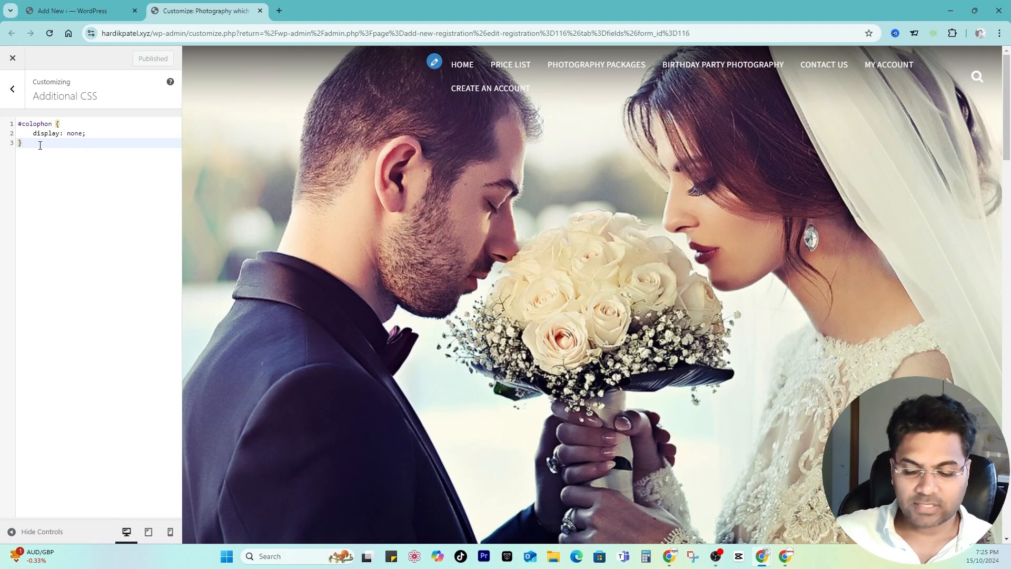
key(Return)
text(.ur-frontend-form button, .ur-frontend-form input[type="submit"], .ur-frontend-form button[type="submit"] {     padding: 10px 20px;     line-height: 1.5;     text-align: center;     word-break: break-word;     white-space: normal;     background-color: lightblue;)
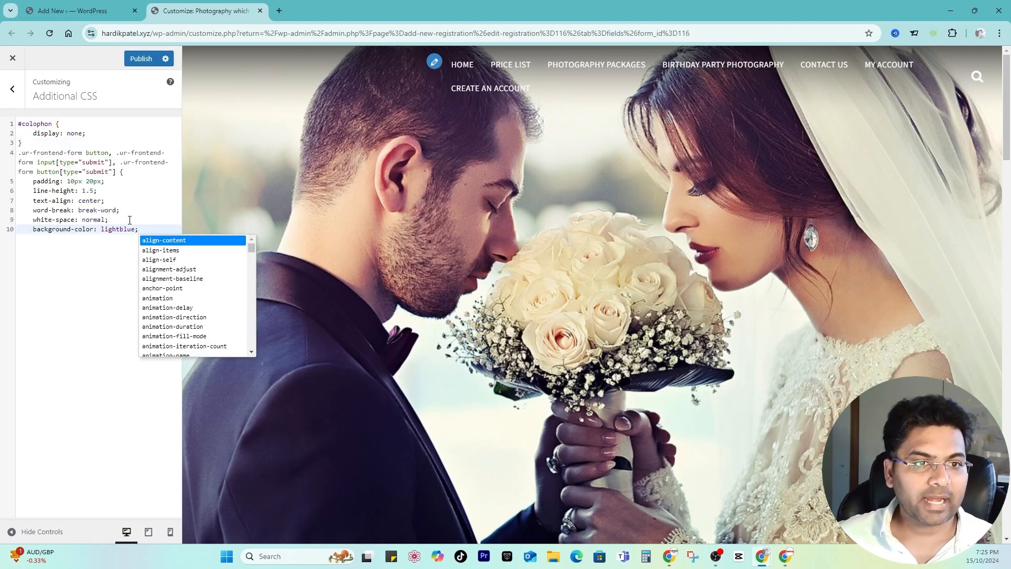
Remove the padding, line-height, text-align, word-break and white-space lines from the button rule and close it with a brace
drag(113, 220, 34, 182)
key(BackSpace)
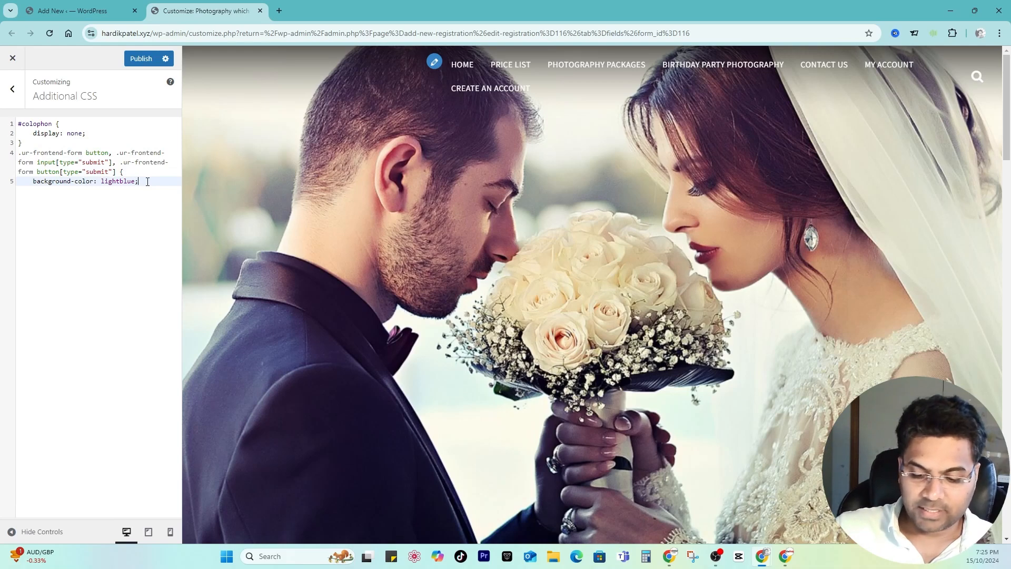
text(})
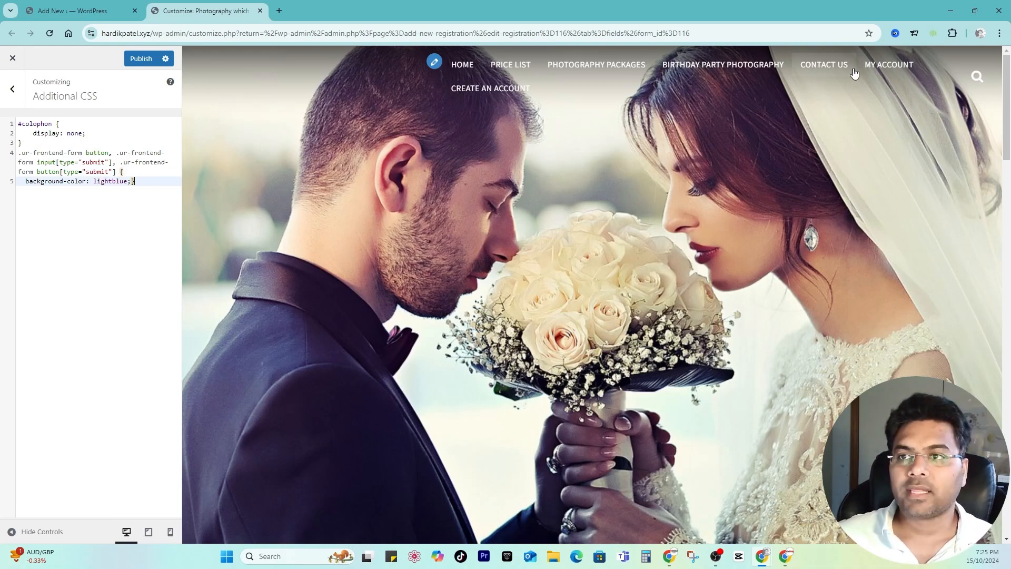
Preview the Create an Account page with the new button colour and publish the Additional CSS
click(511, 94)
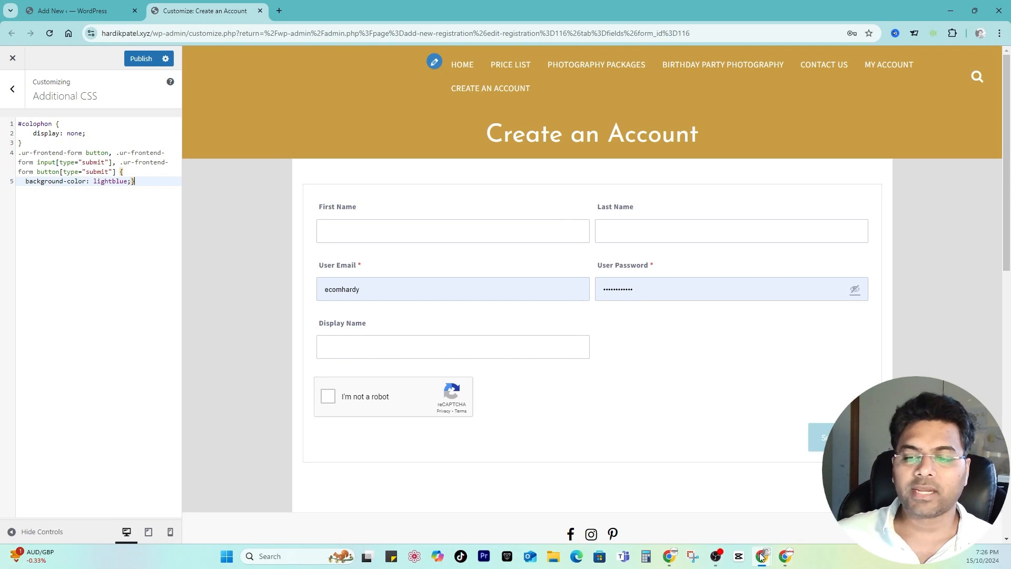
key(alt+Tab)
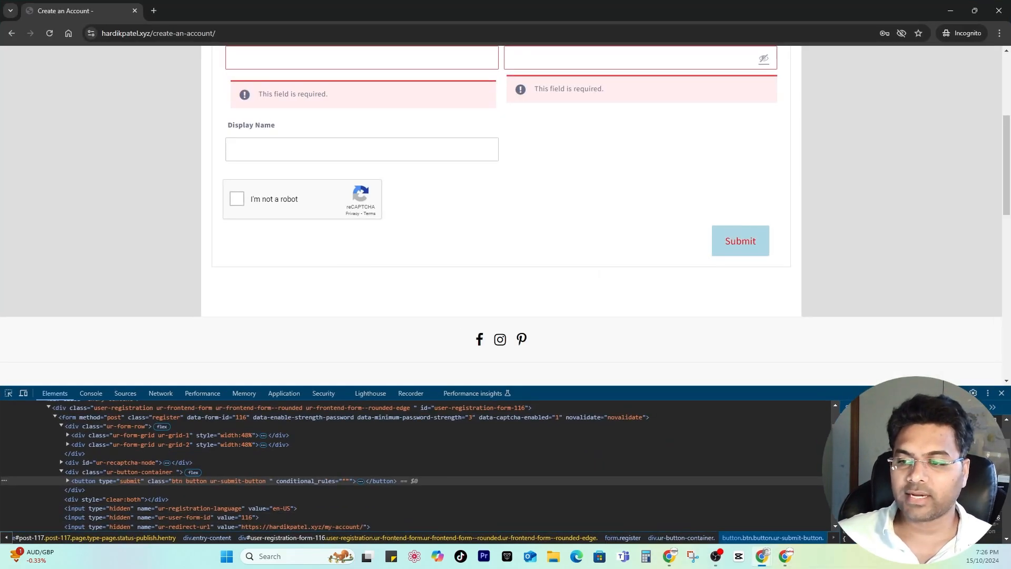
key(alt+Tab)
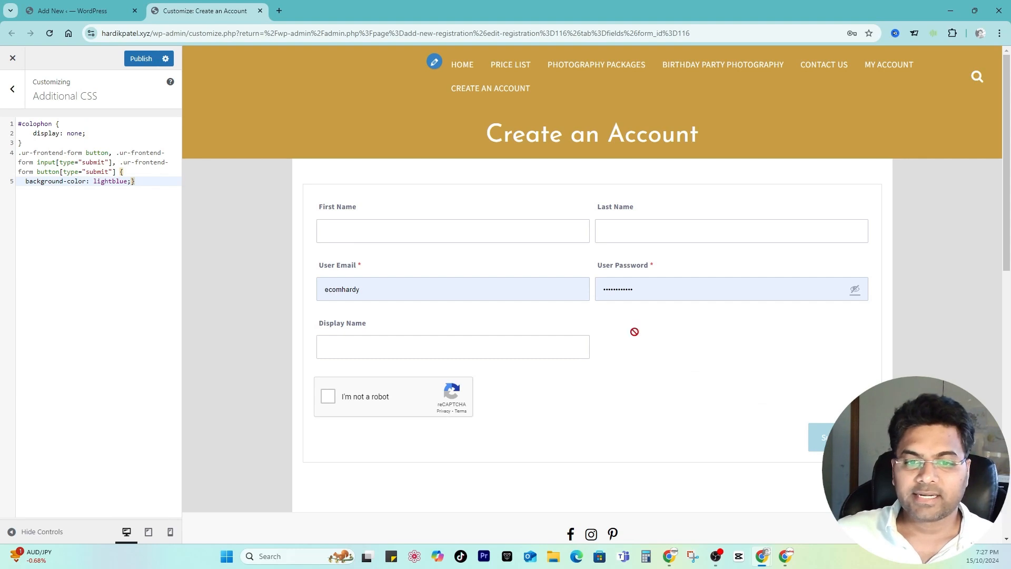
click(129, 59)
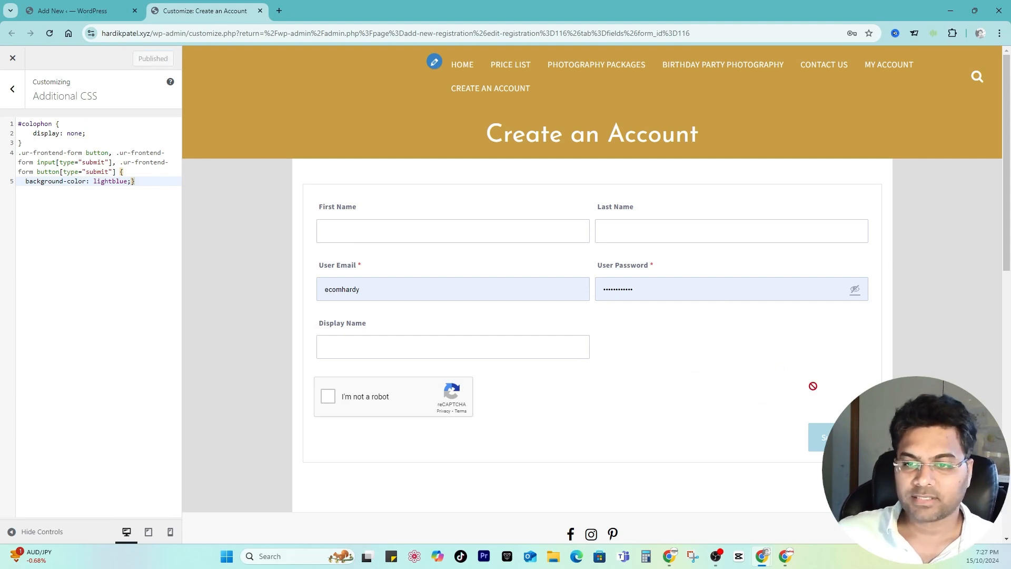
Close the developer tools on the live Create an Account page, reload it and go to the site's home page
key(ctrl+Tab)
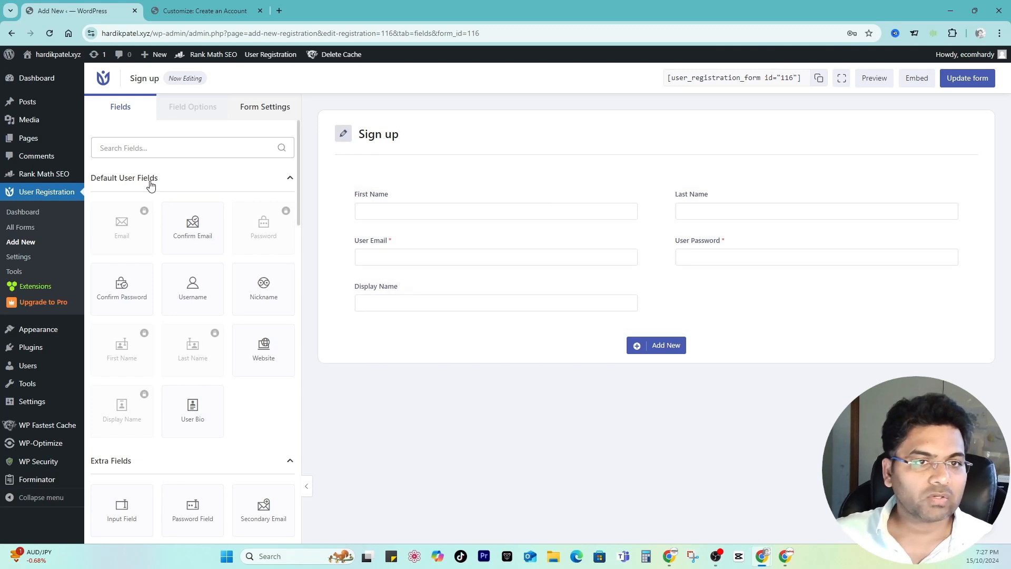
mouse_move(762, 556)
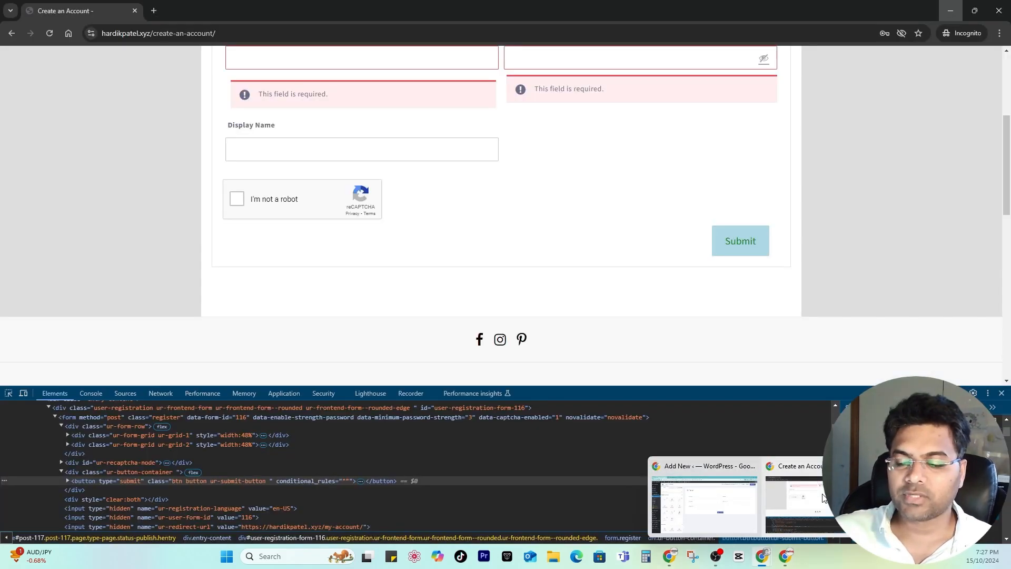
click(835, 500)
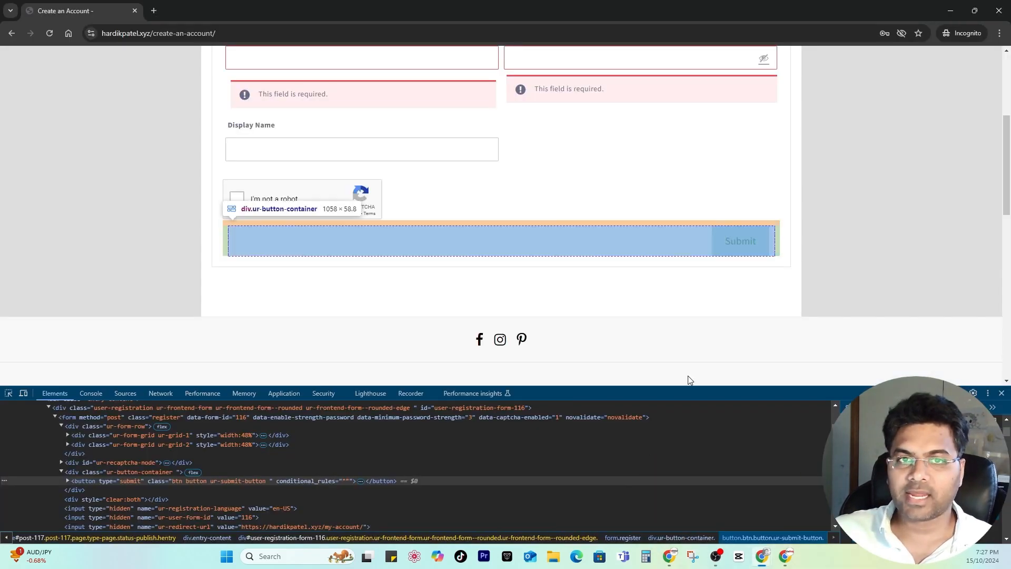
click(1000, 394)
click(50, 33)
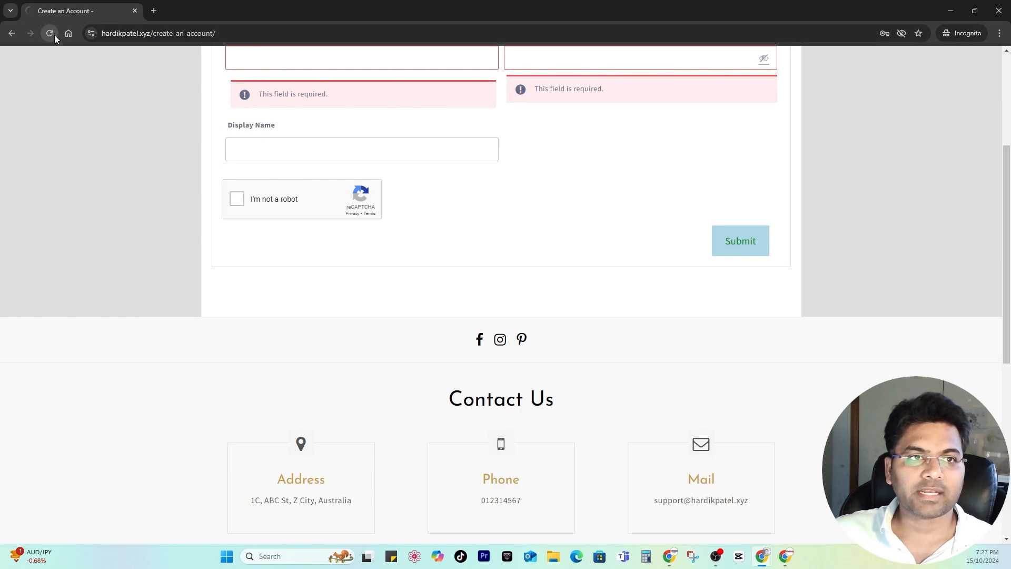
click(340, 67)
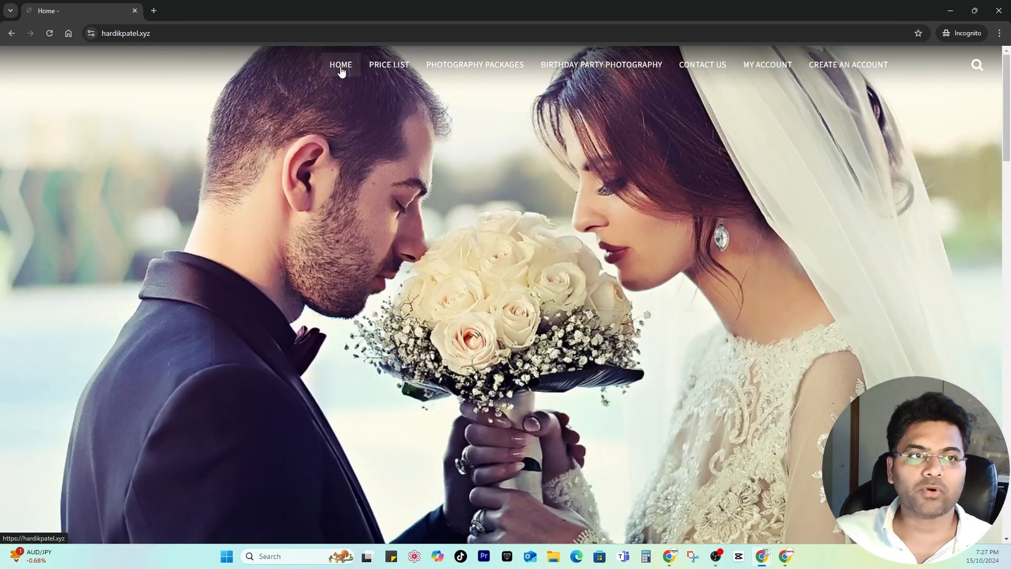
Compare the styling of the live My Account login form with the Create an Account form
click(768, 65)
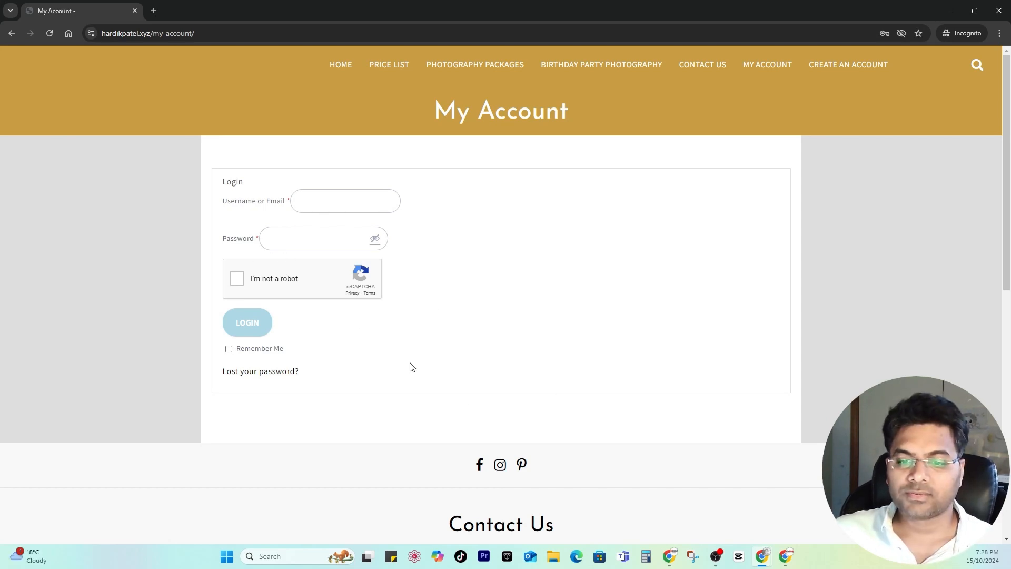
scroll(409, 316, down, 2)
scroll(409, 316, up, 2)
click(843, 65)
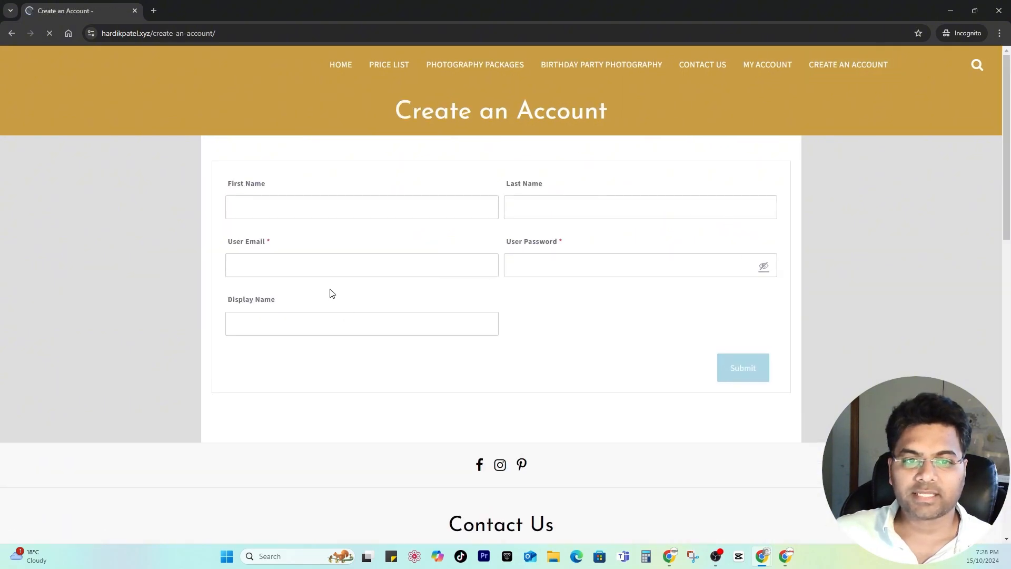
click(763, 64)
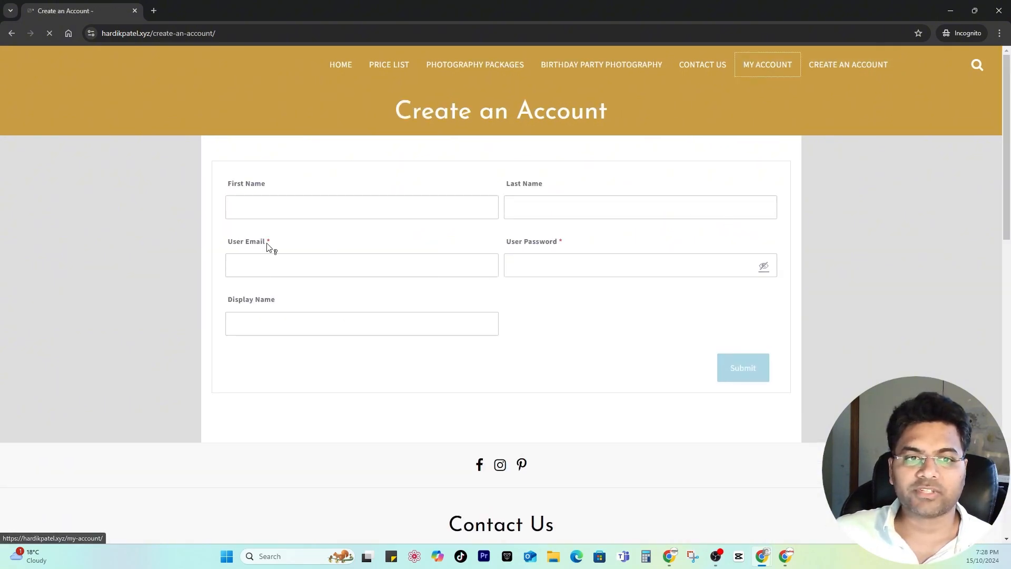
Change the Sign up registration form's Form Template to Rounded and update the form
click(950, 11)
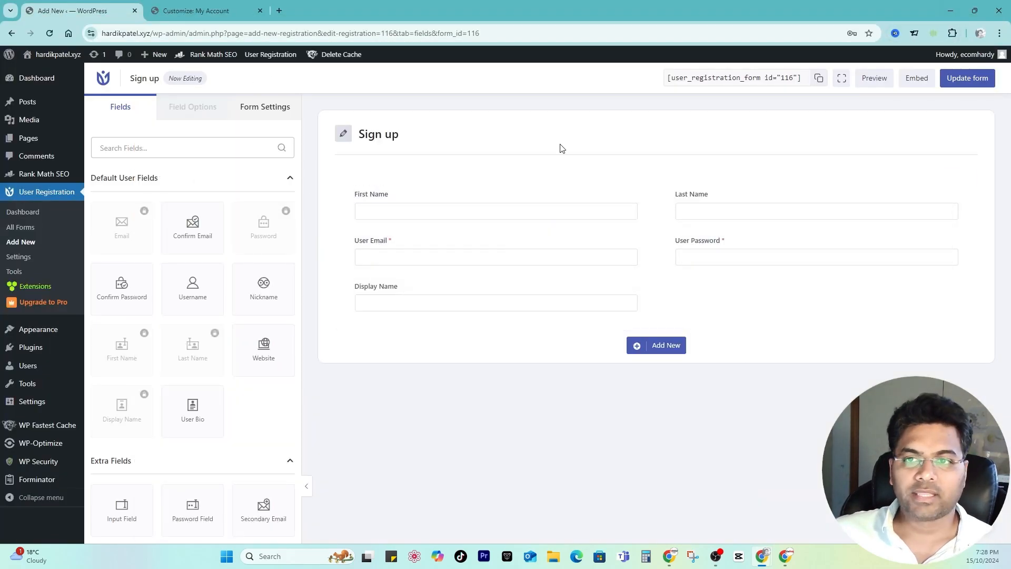
click(21, 227)
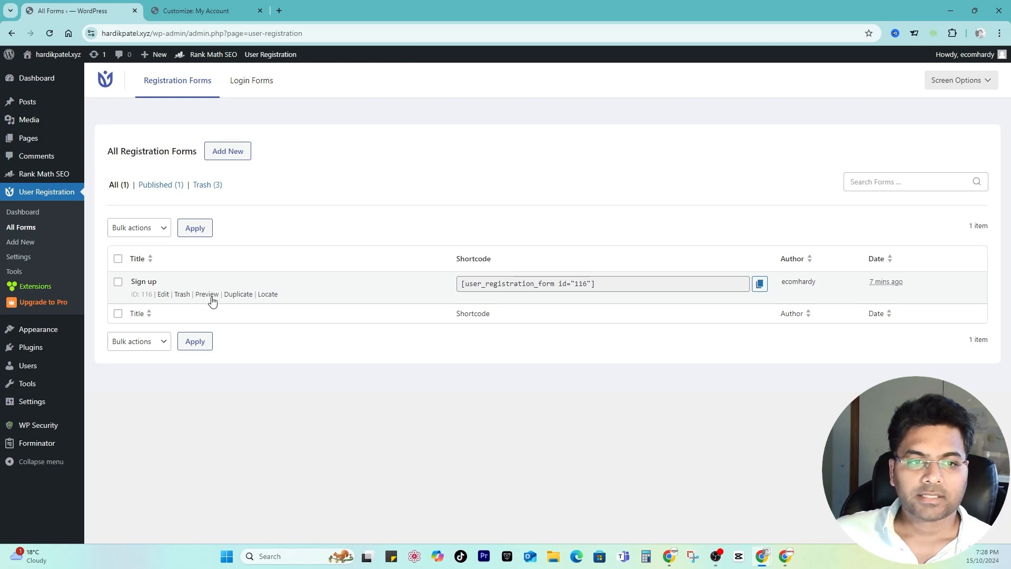
click(163, 294)
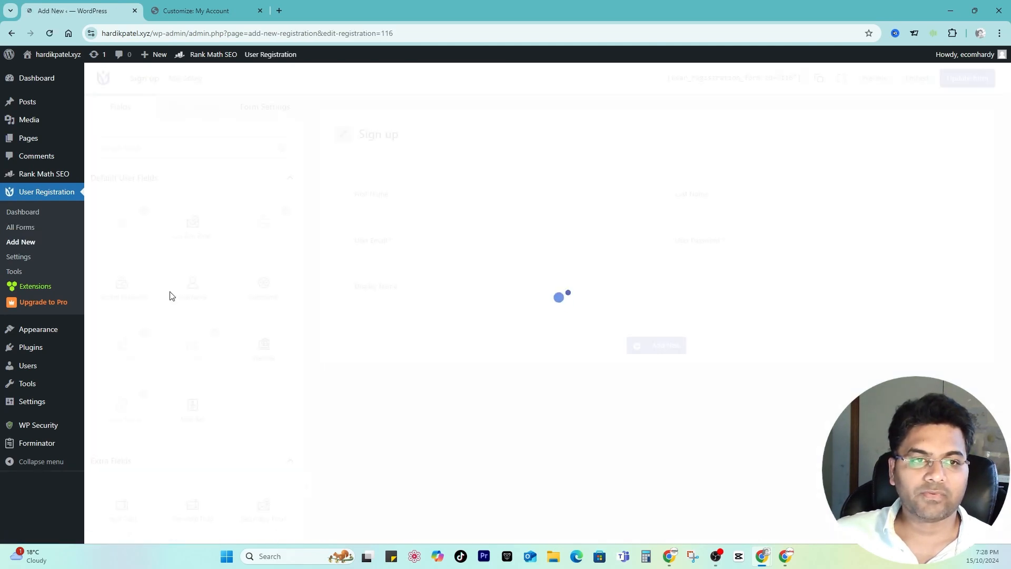
click(265, 107)
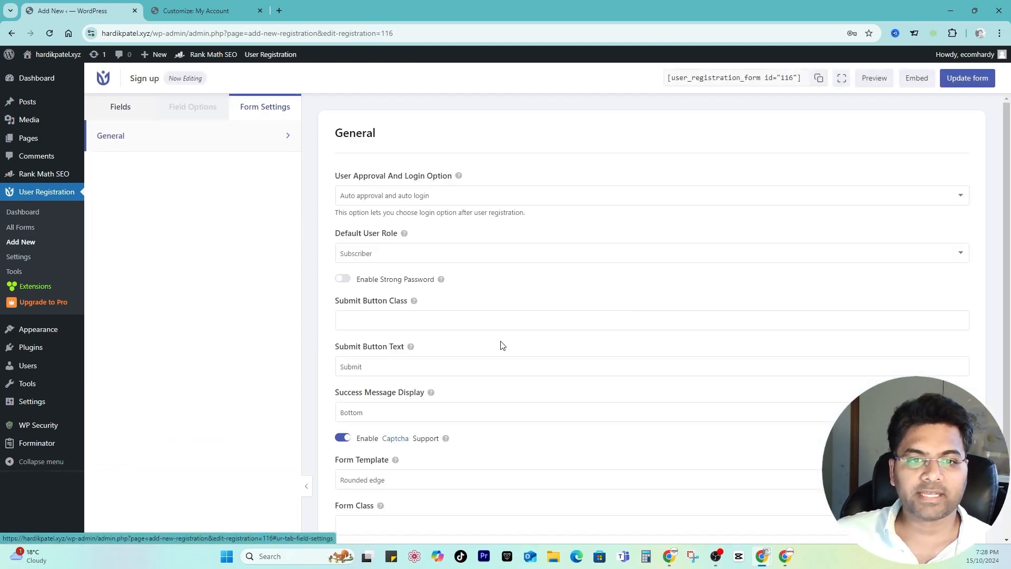
scroll(513, 358, down, 2)
click(381, 387)
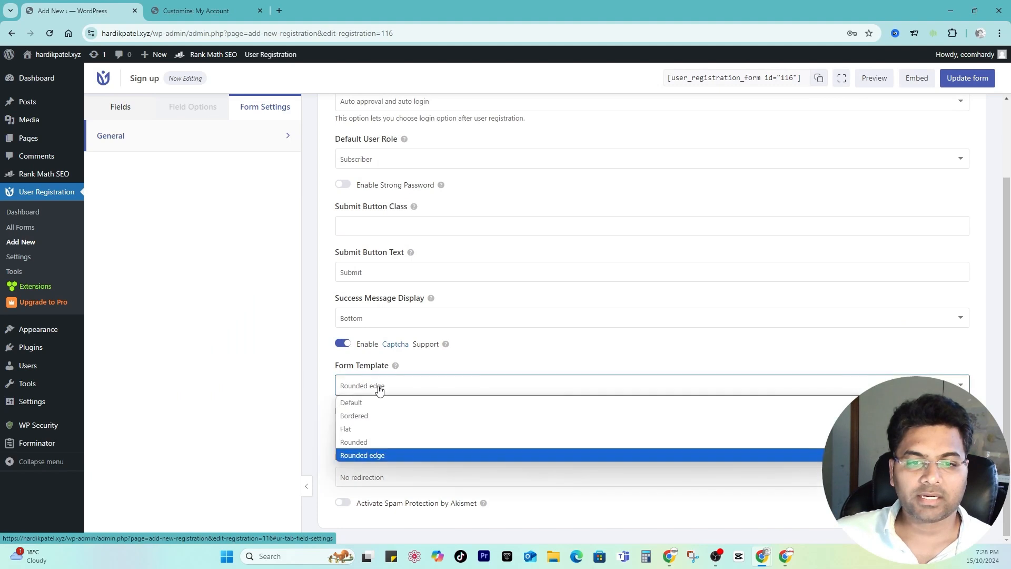
click(380, 443)
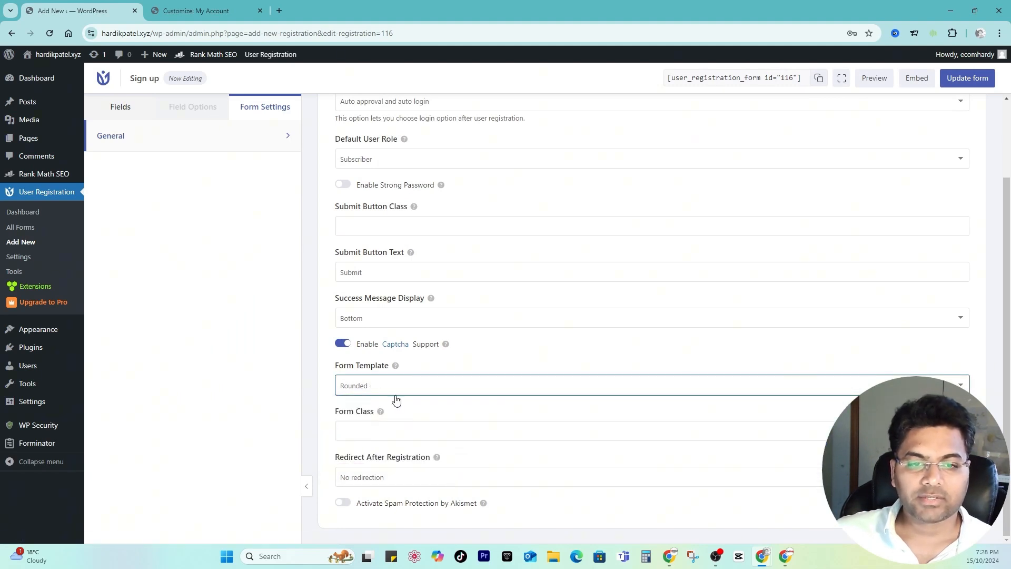
click(943, 82)
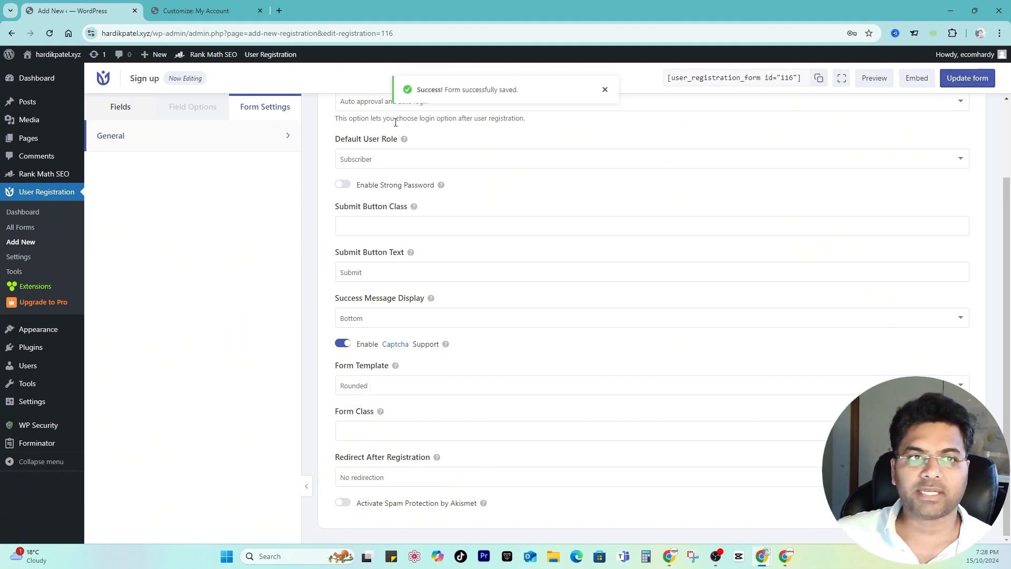
Check the rounded styling of the registration form on the live Create an Account page against the My Account page
mouse_move(762, 556)
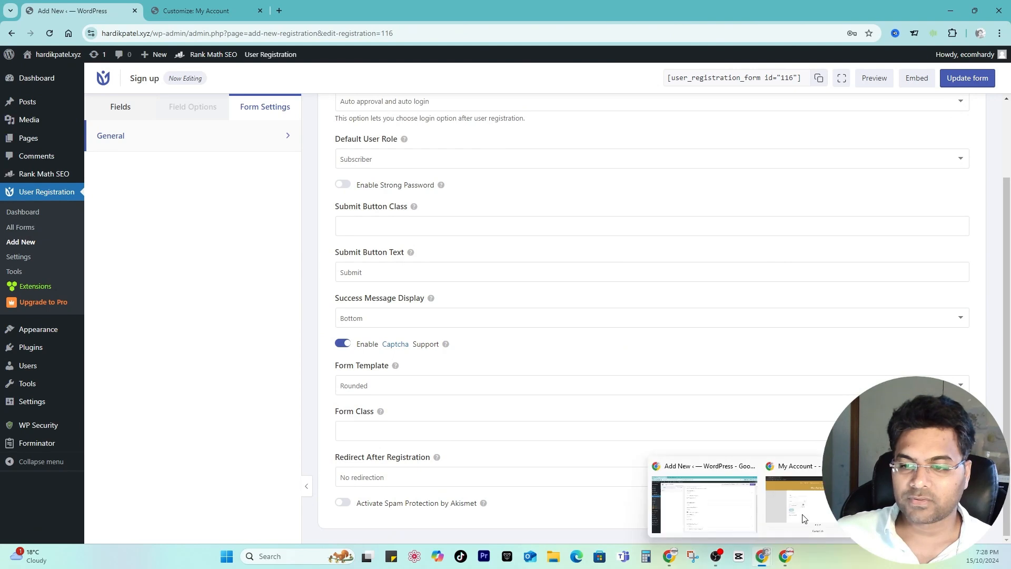
click(804, 519)
click(833, 67)
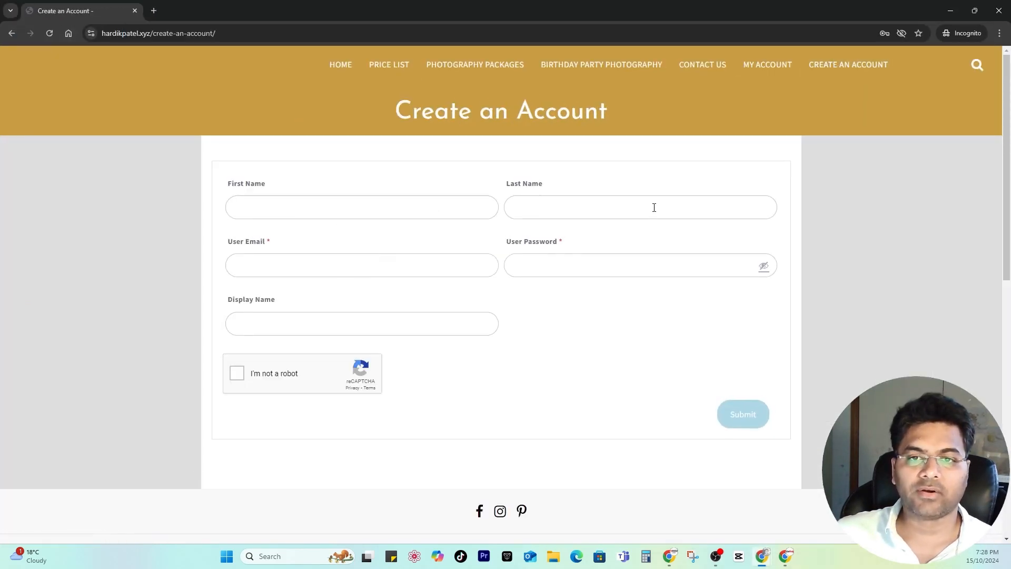
click(788, 64)
click(839, 64)
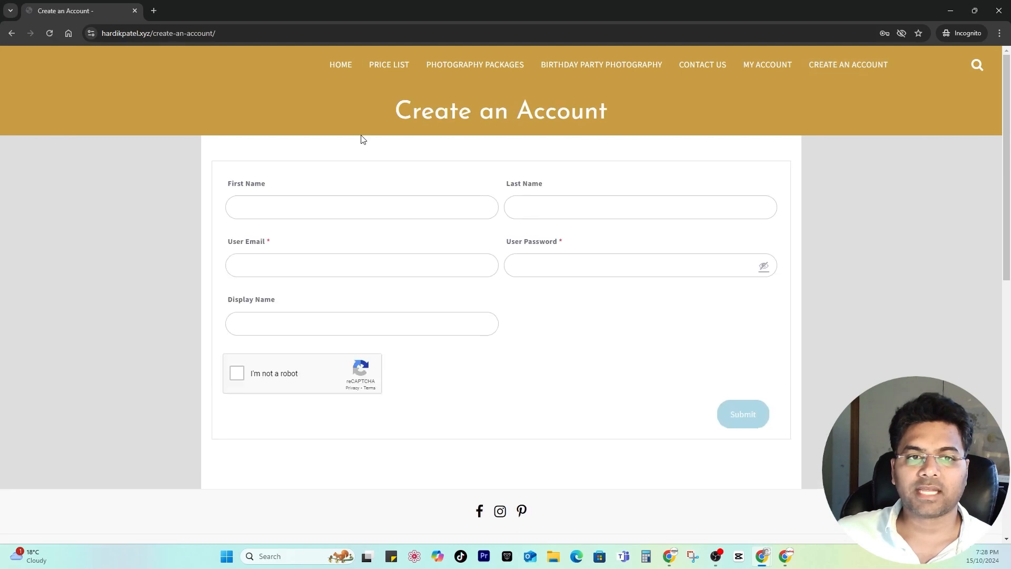